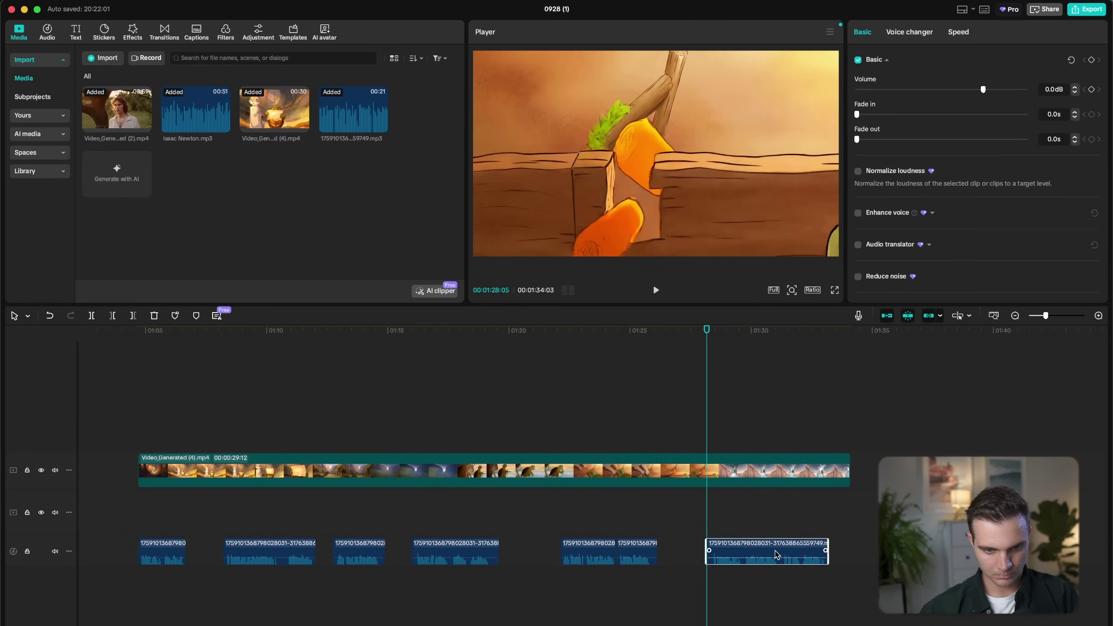
Step: Play back the assembled Newton story video on the CapCut timeline
key("space")
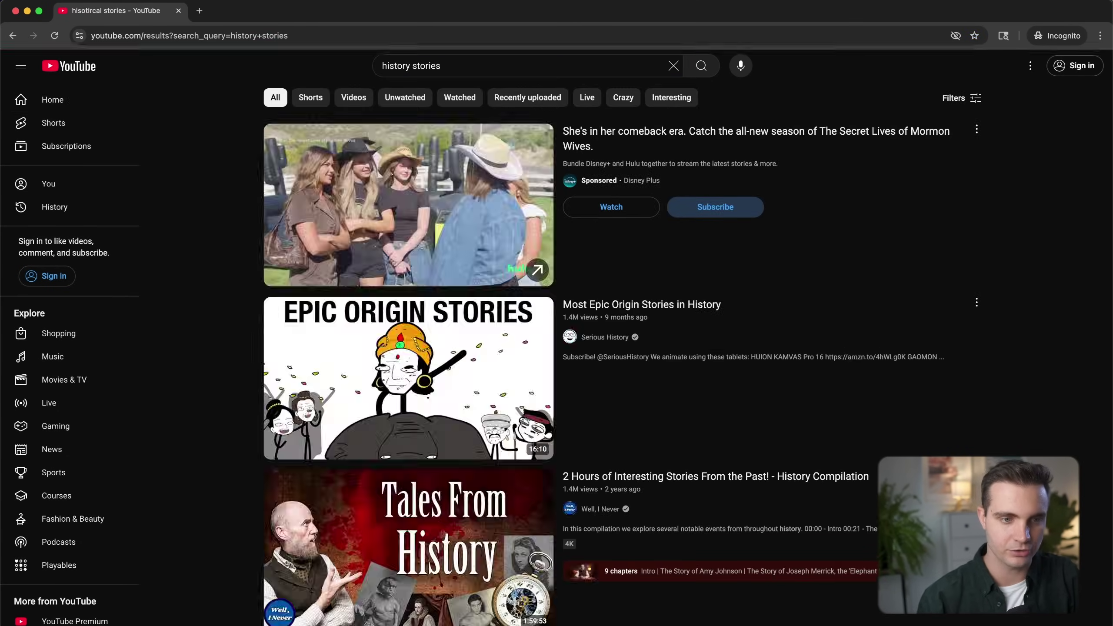
Step: Filter the history stories results to 4–20 minute videos uploaded this week
left_click(949, 94)
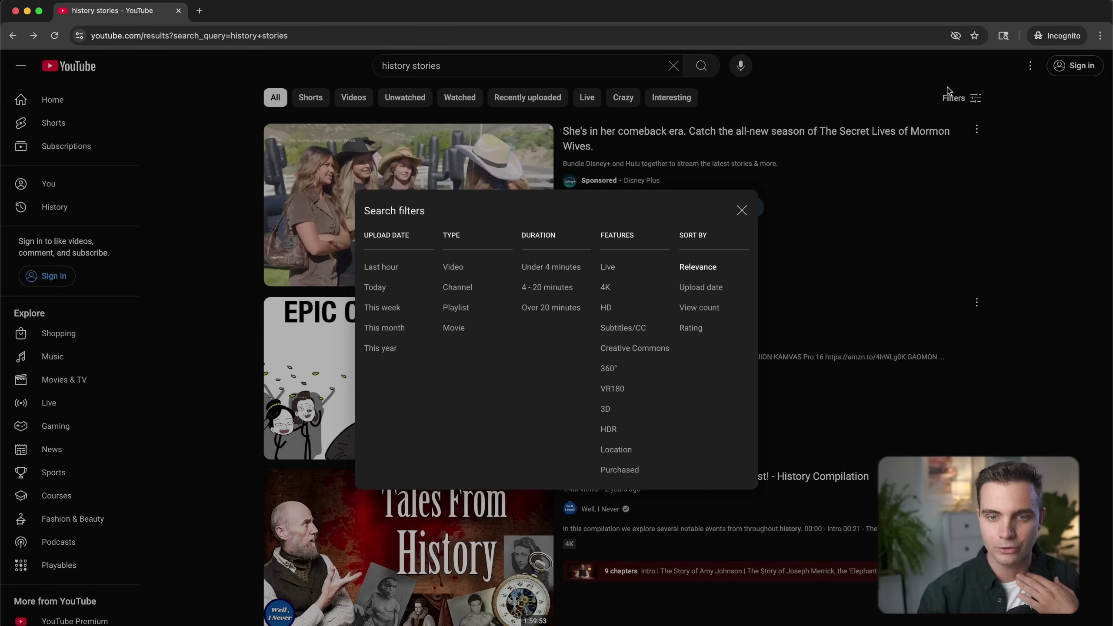
left_click(535, 288)
left_click(953, 93)
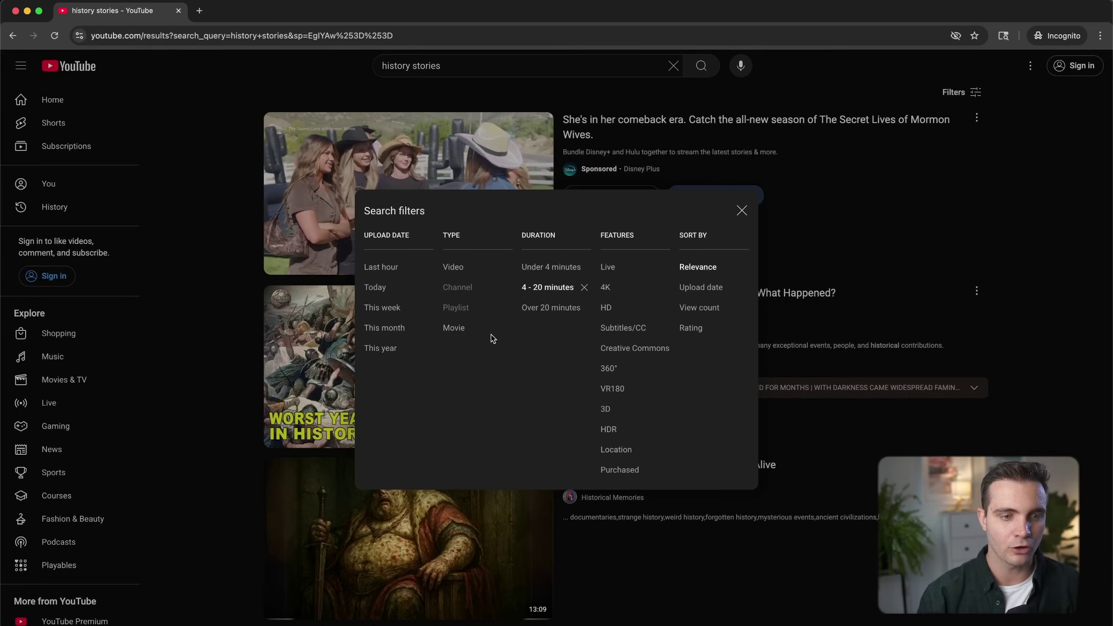
left_click(380, 309)
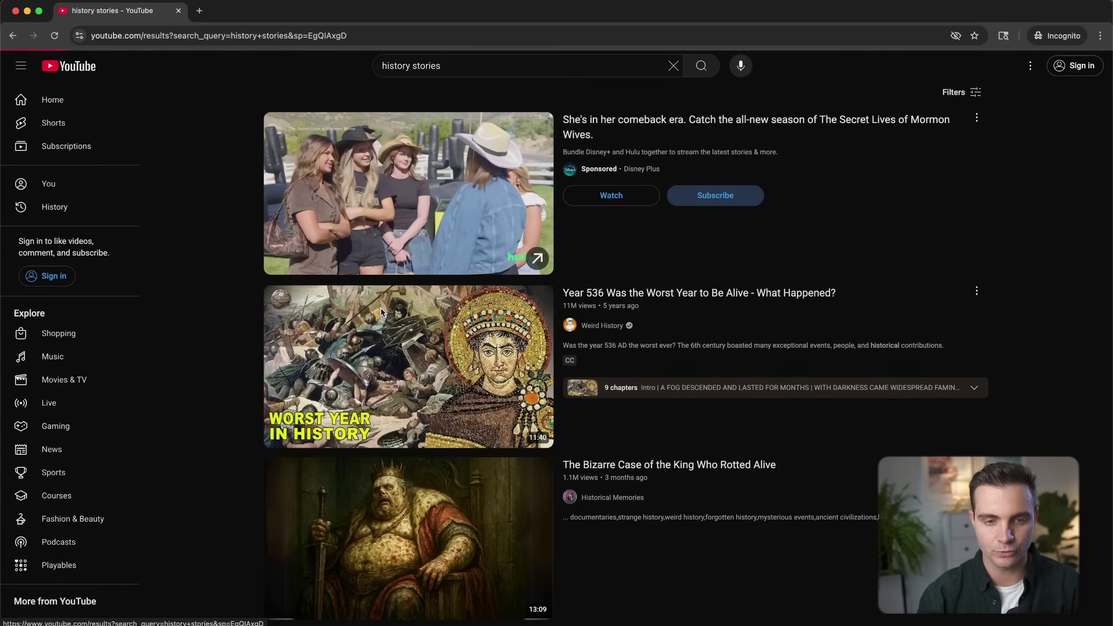
Step: Show the fern channel's videos sorted by Popular
scroll(710, 393, "down", 2)
scroll(710, 396, "down", 8)
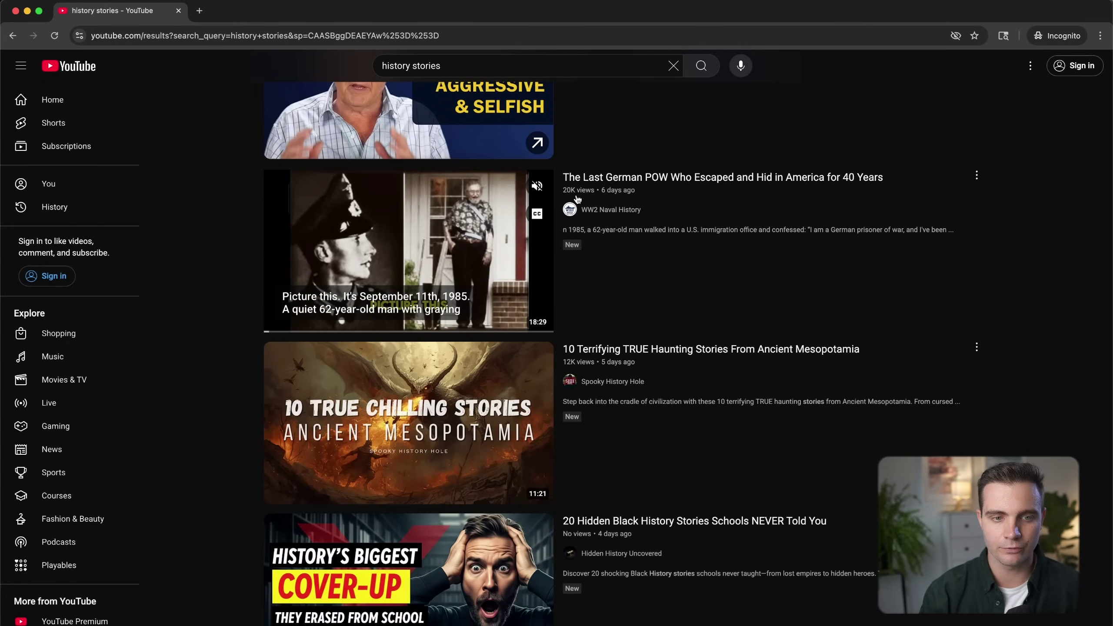
scroll(646, 462, "down", 10)
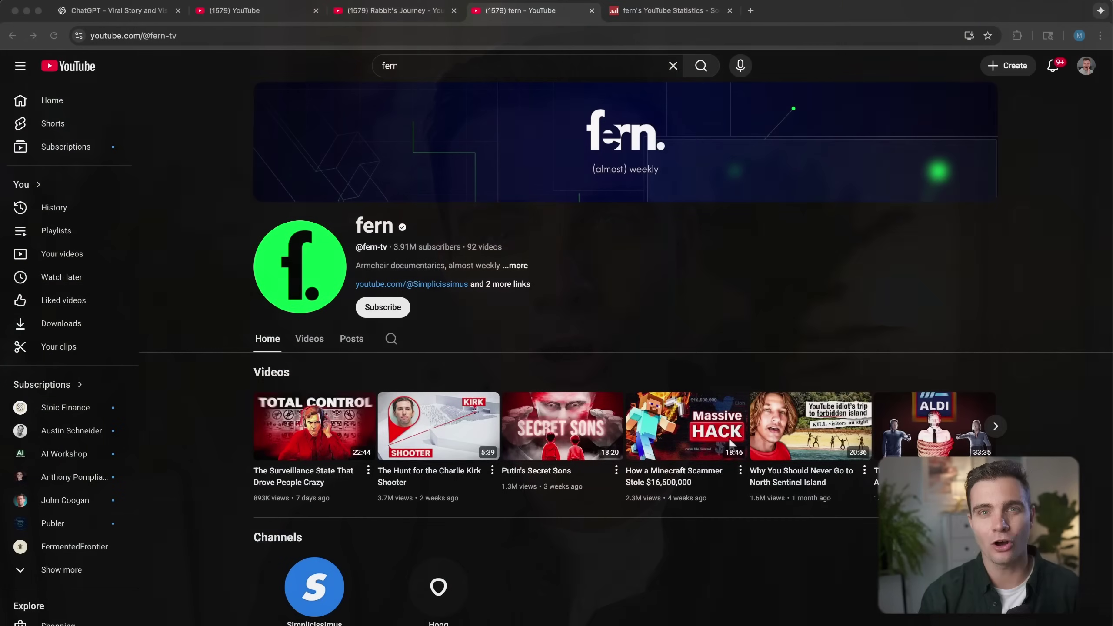
left_click(393, 249)
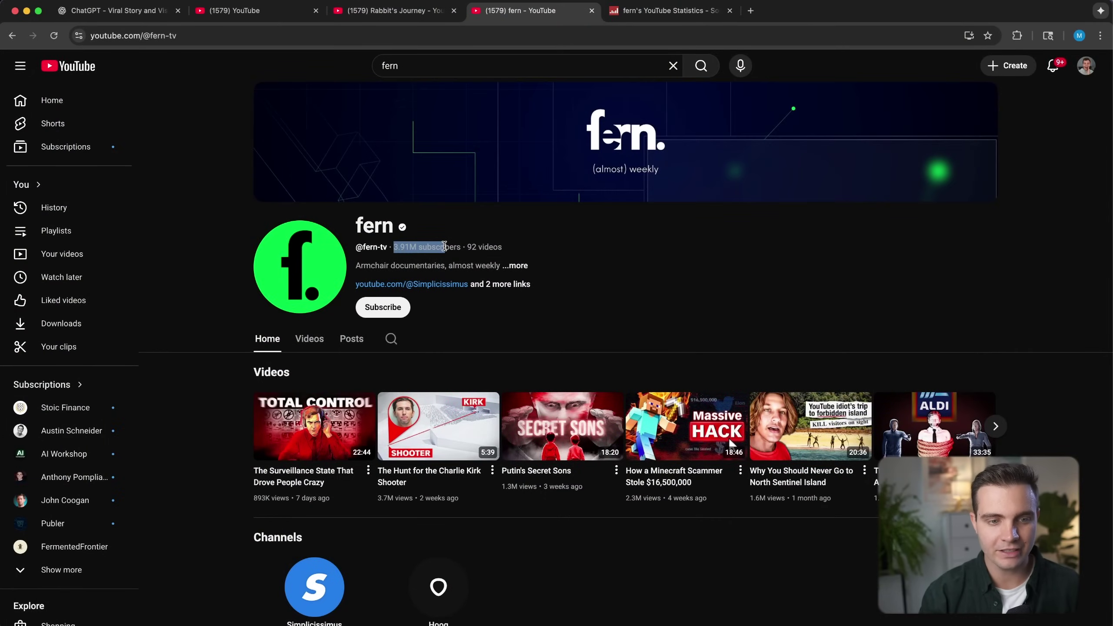
left_click(271, 376)
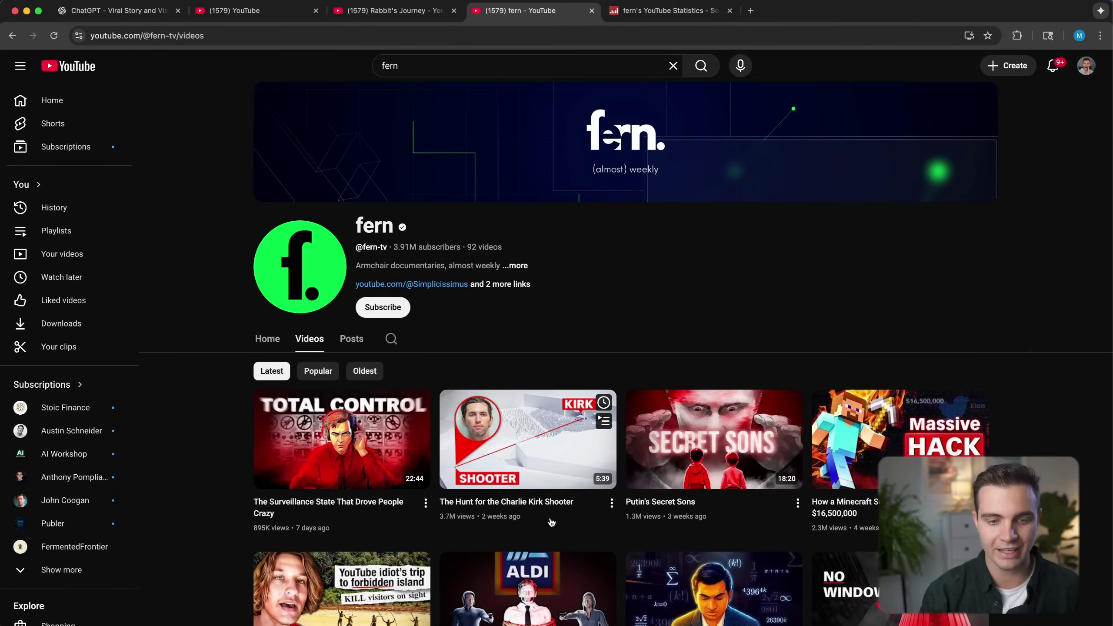
left_click(318, 371)
scroll(573, 182, "down", 4)
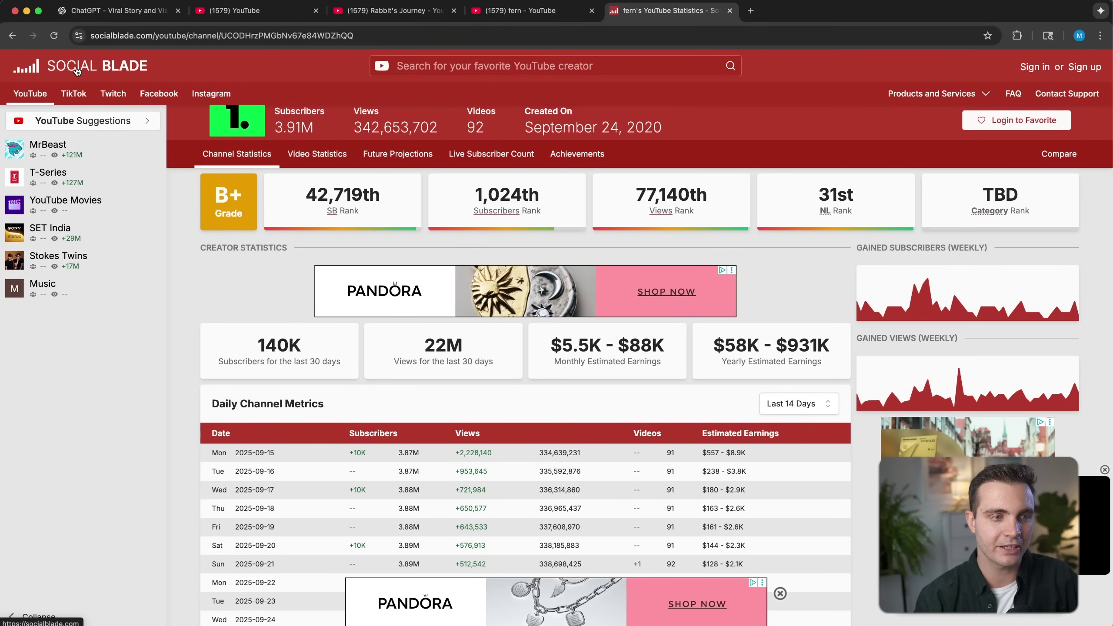
Step: Highlight fern's yearly estimated earnings range on its Social Blade statistics page
scroll(289, 232, "up", 3)
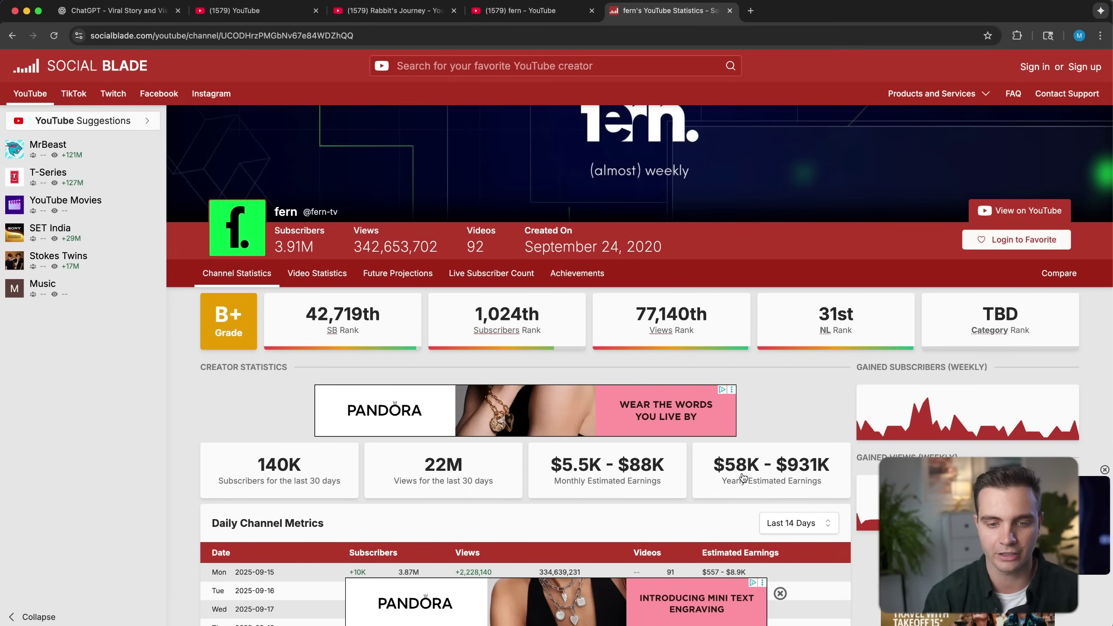
left_click_drag(714, 465, 830, 468)
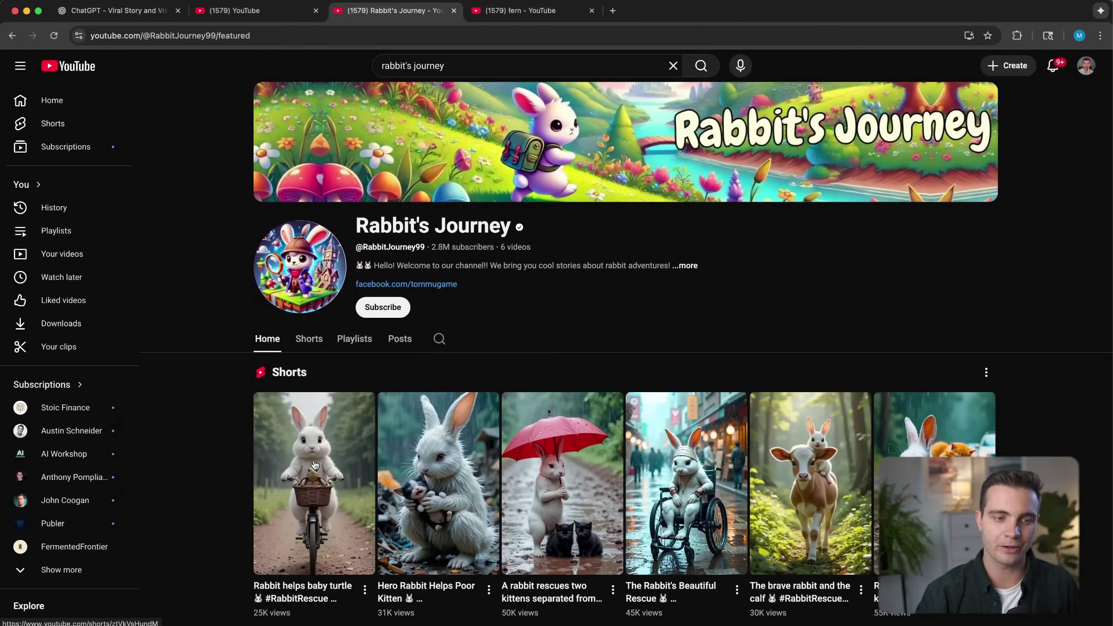
Step: Scroll down the Rabbit's Journey channel Home page to its rabbit rescue Shorts
scroll(689, 269, "down", 2)
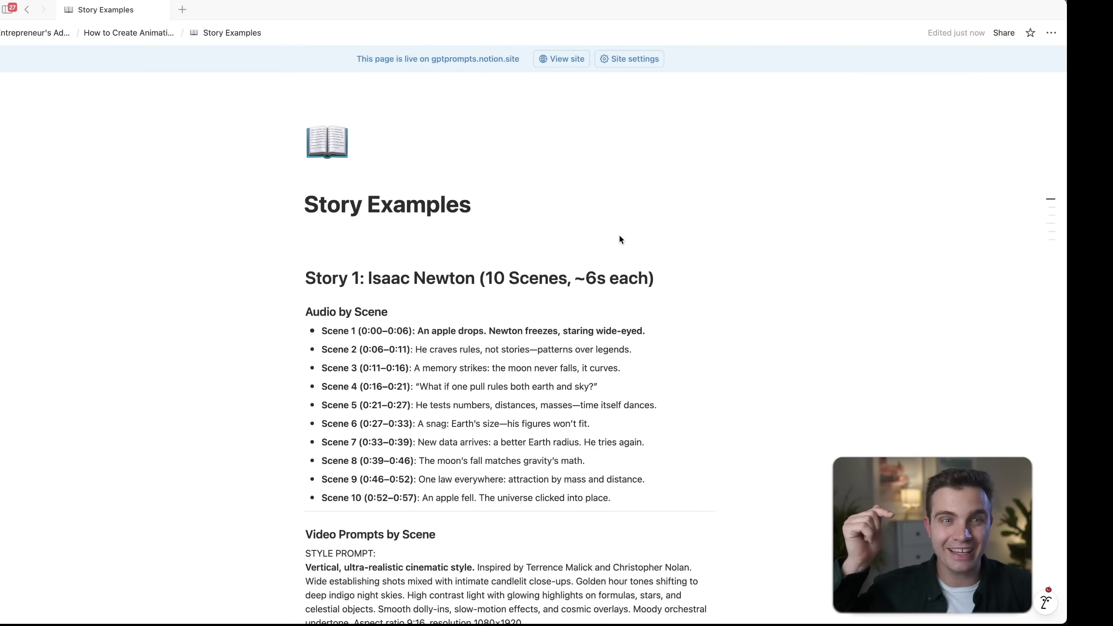
Step: Scroll through the Isaac Newton story and select the Video Prompts by Scene heading and STYLE PROMPT
scroll(618, 262, "down", 2)
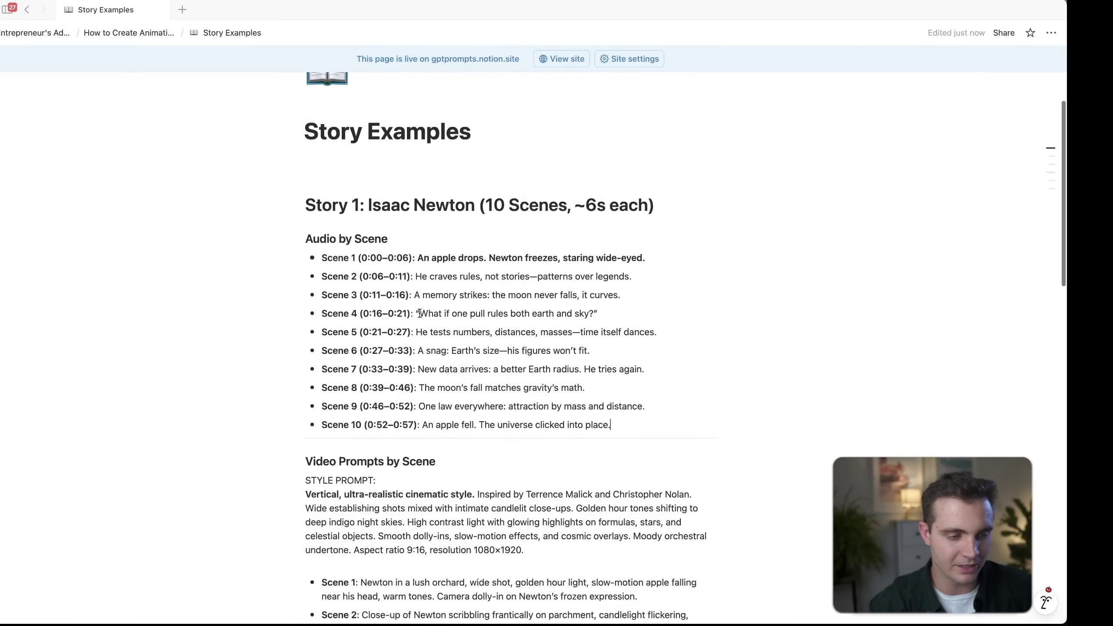
left_click_drag(312, 204, 622, 204)
scroll(623, 204, "down", 5)
scroll(623, 204, "down", 10)
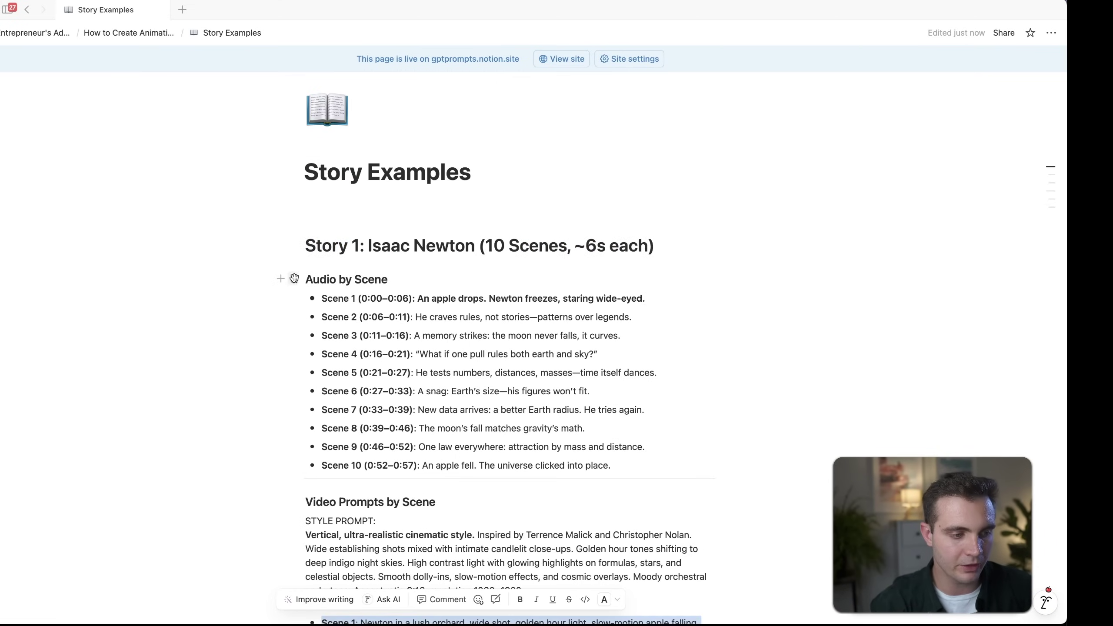
scroll(448, 263, "down", 5)
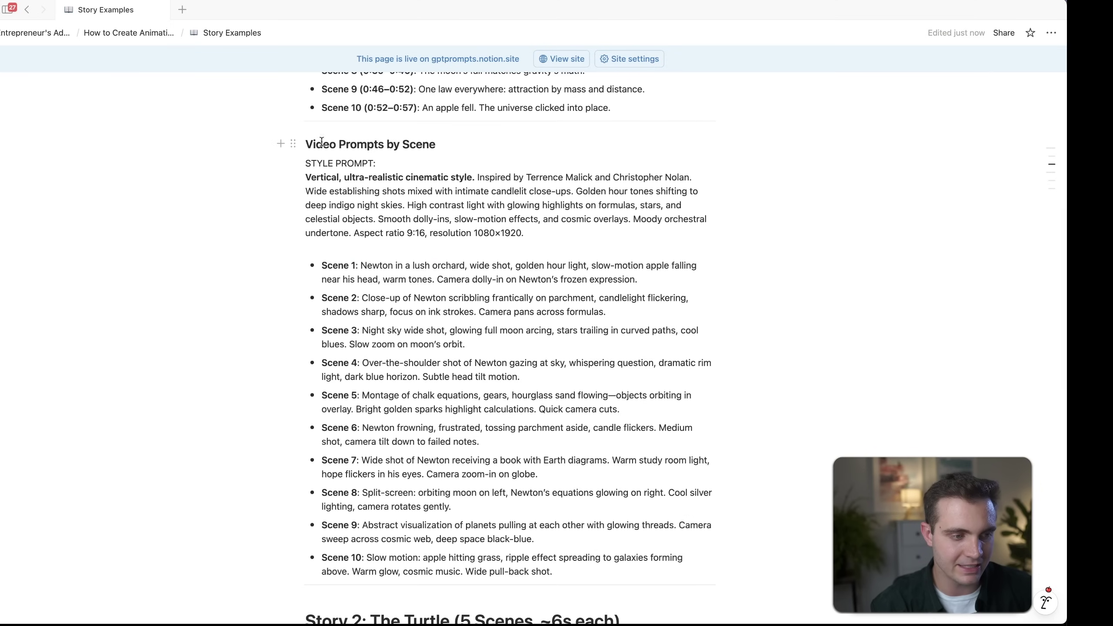
left_click_drag(320, 143, 550, 249)
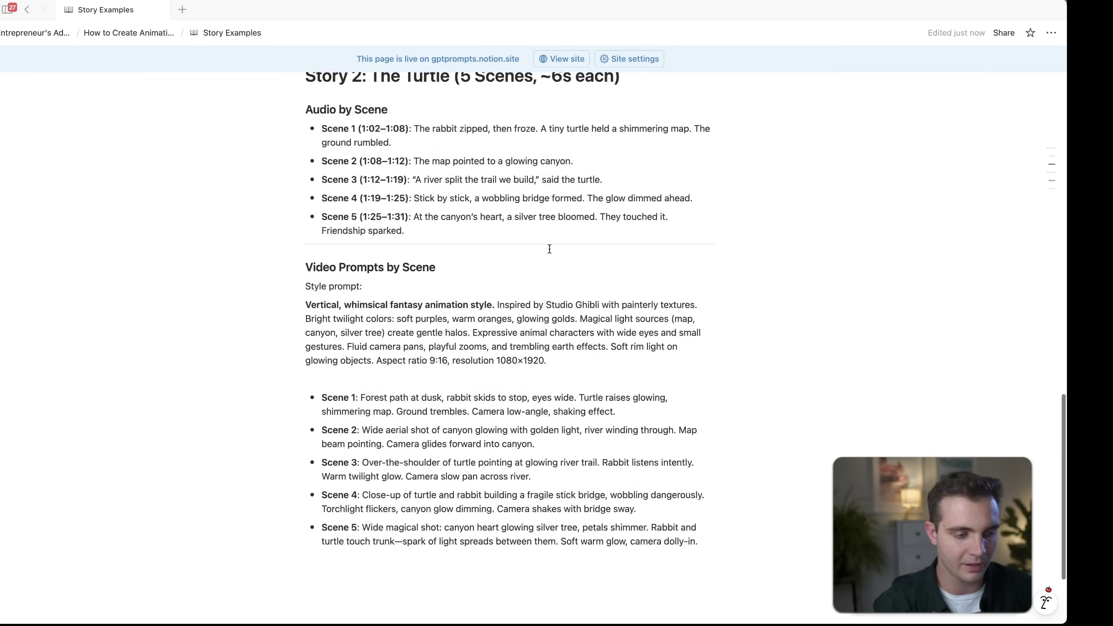
scroll(517, 219, "up", 2)
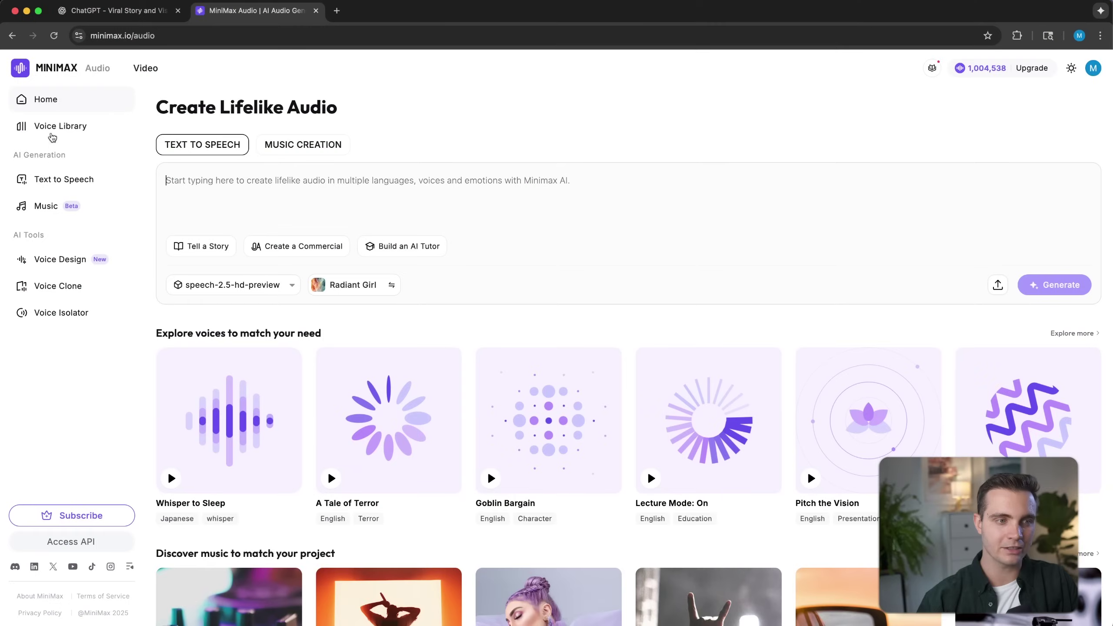
Step: Preview Captivating Storyteller in the Voice Library and use it for text to speech
left_click(51, 129)
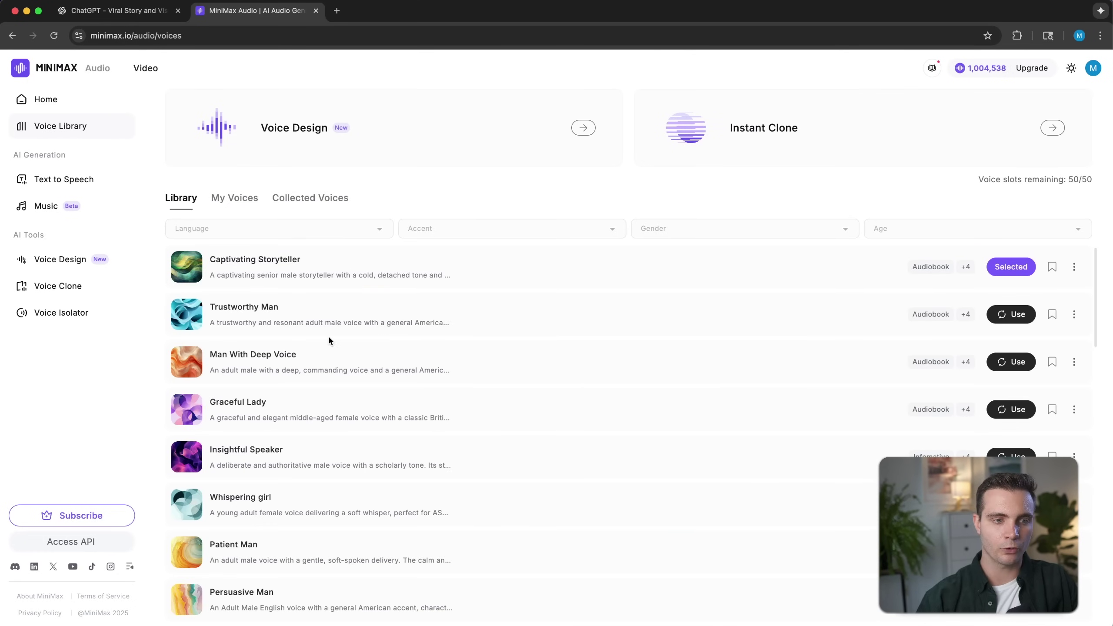
left_click(184, 268)
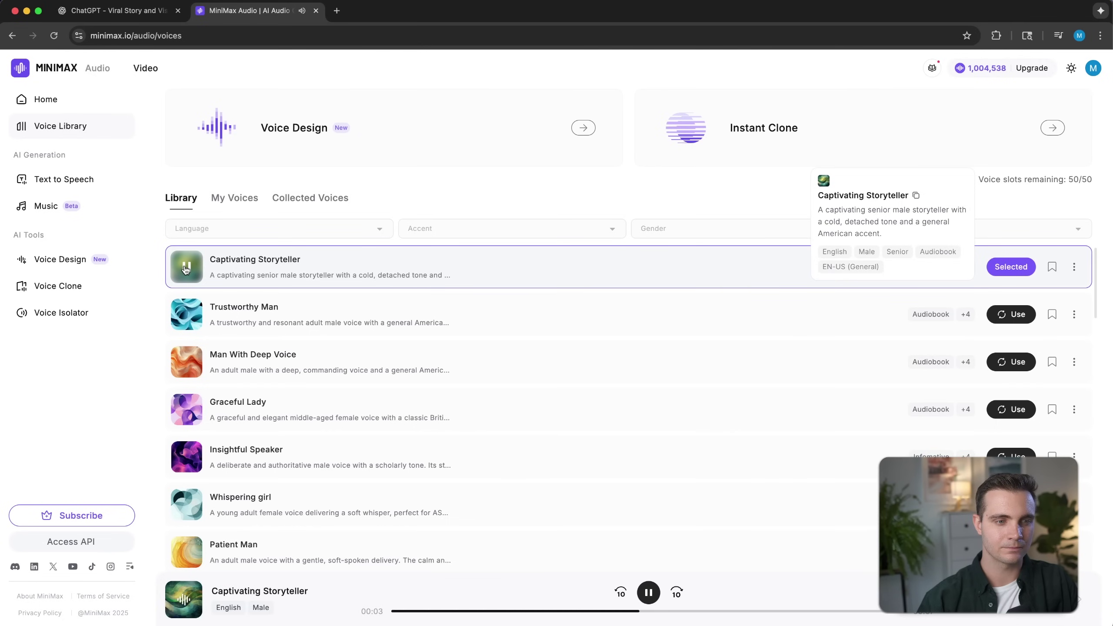
left_click(185, 268)
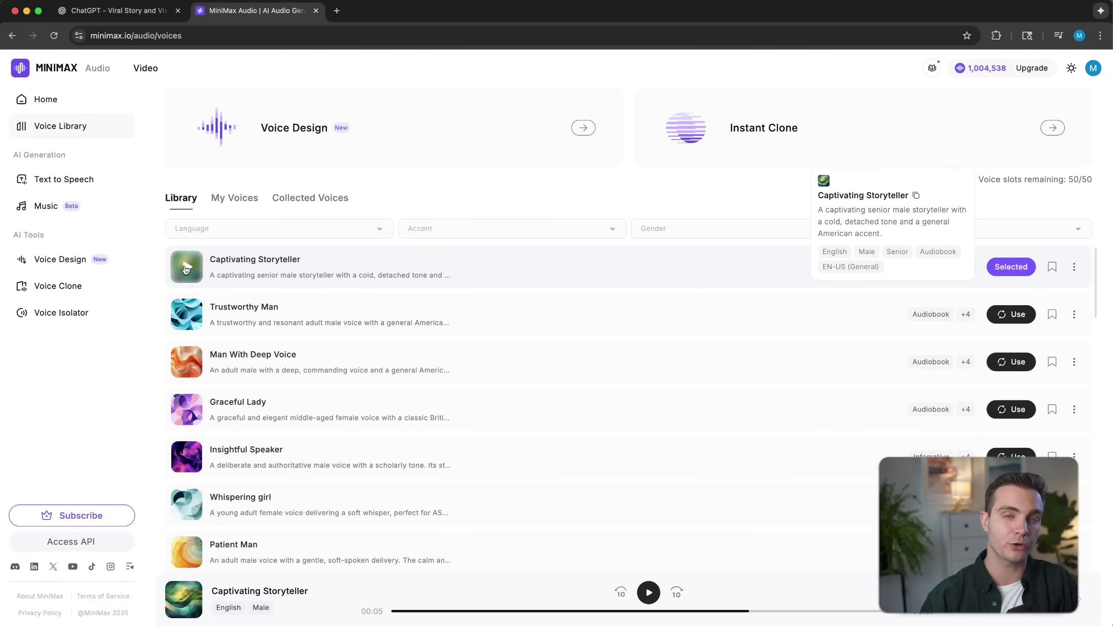
left_click(1016, 268)
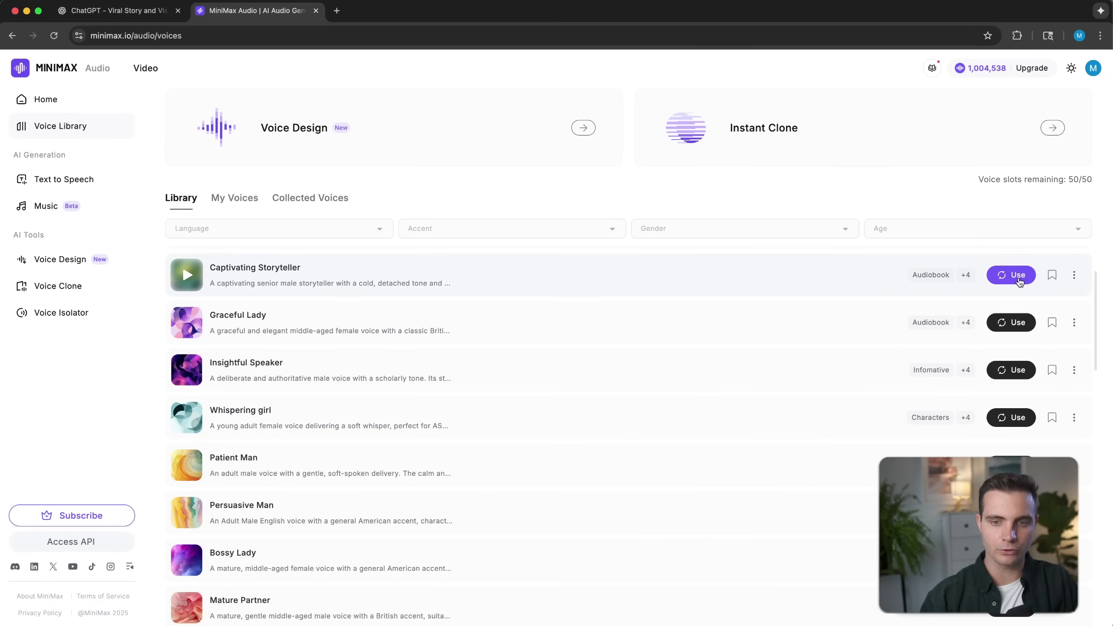
left_click(1012, 275)
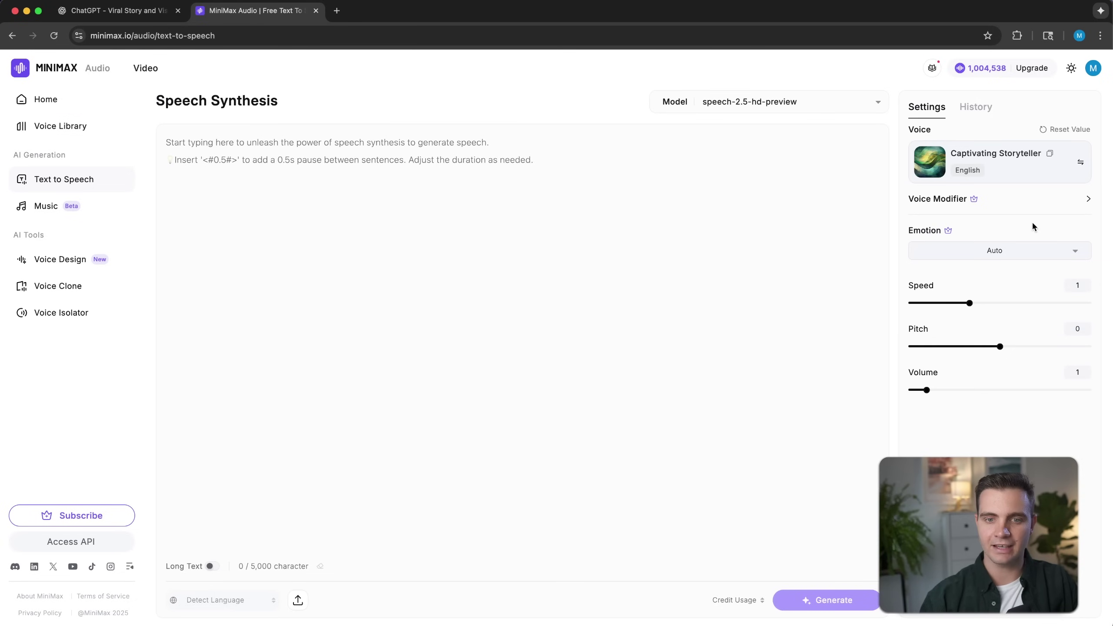
Step: Generate a pasted test sentence, then regenerate it with voice modifiers -28, -29 and +23
left_click(1085, 201)
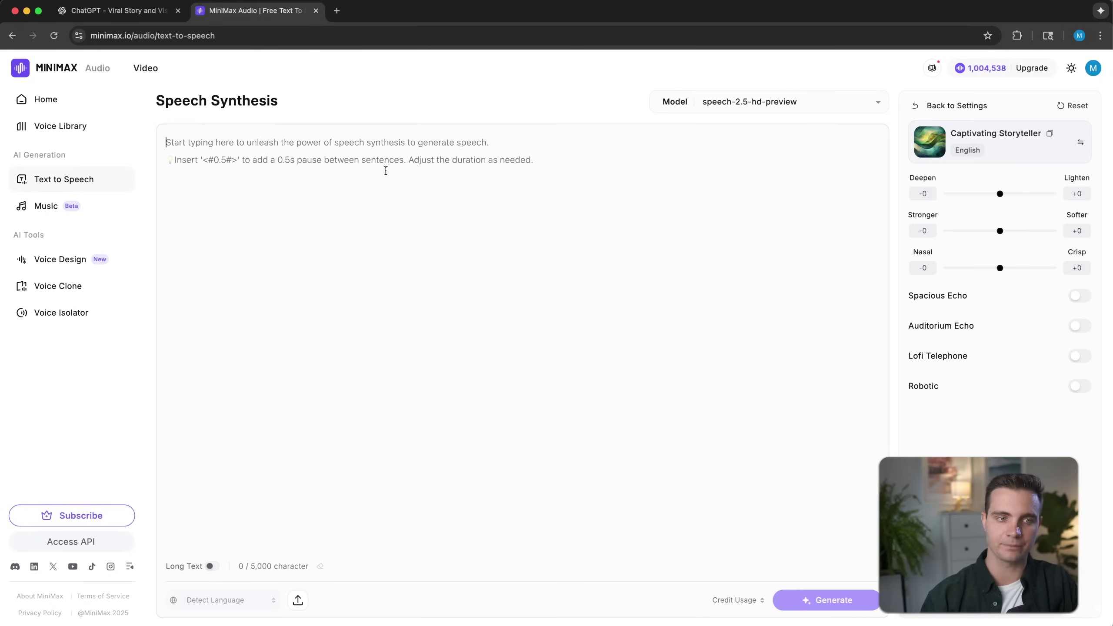
type("This is just a test, how does my voice sound?")
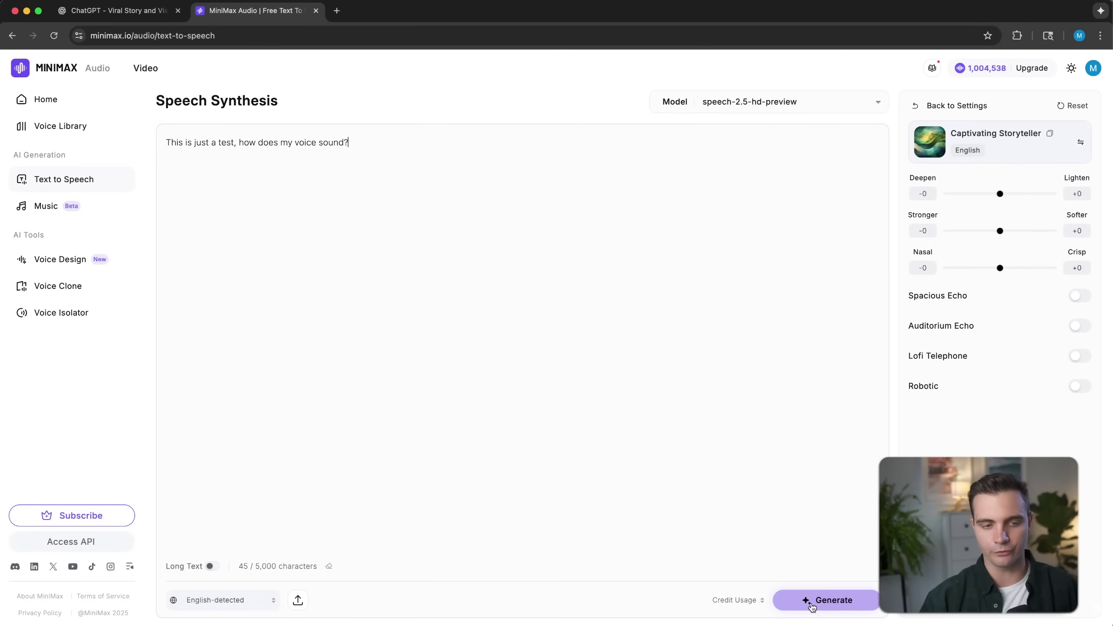
left_click(807, 603)
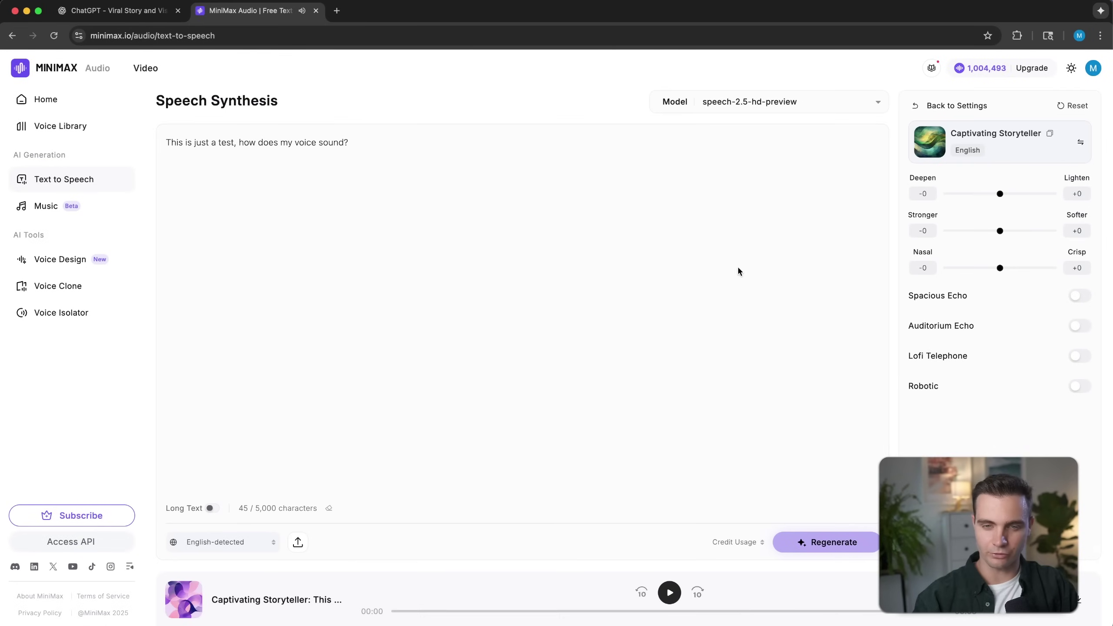
left_click_drag(1000, 194, 985, 194)
left_click(984, 231)
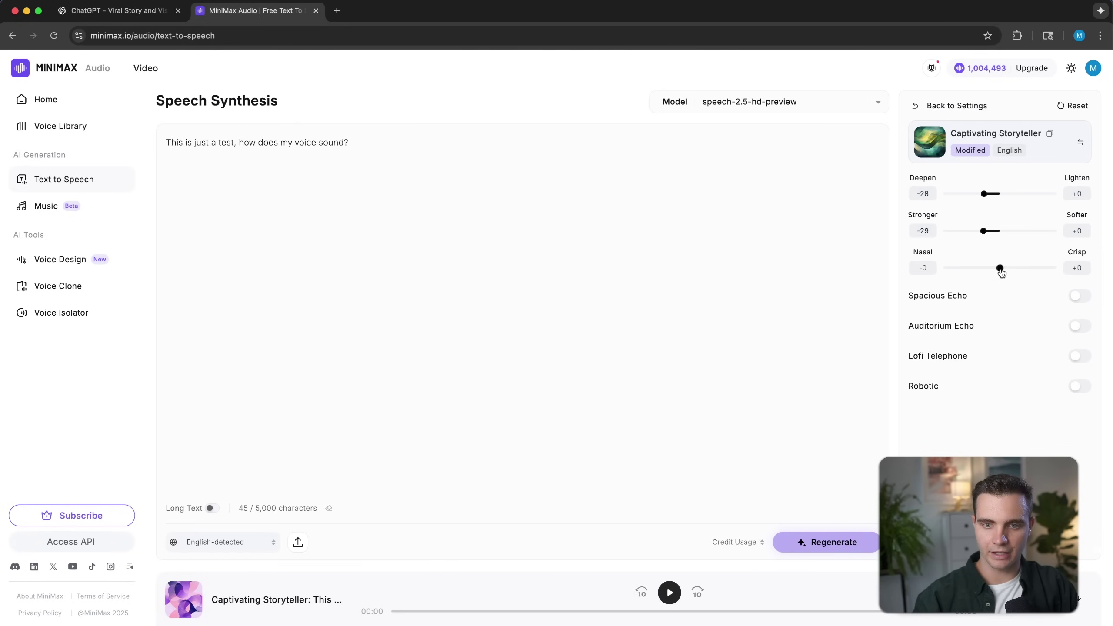
left_click_drag(1001, 269, 1013, 268)
left_click(832, 549)
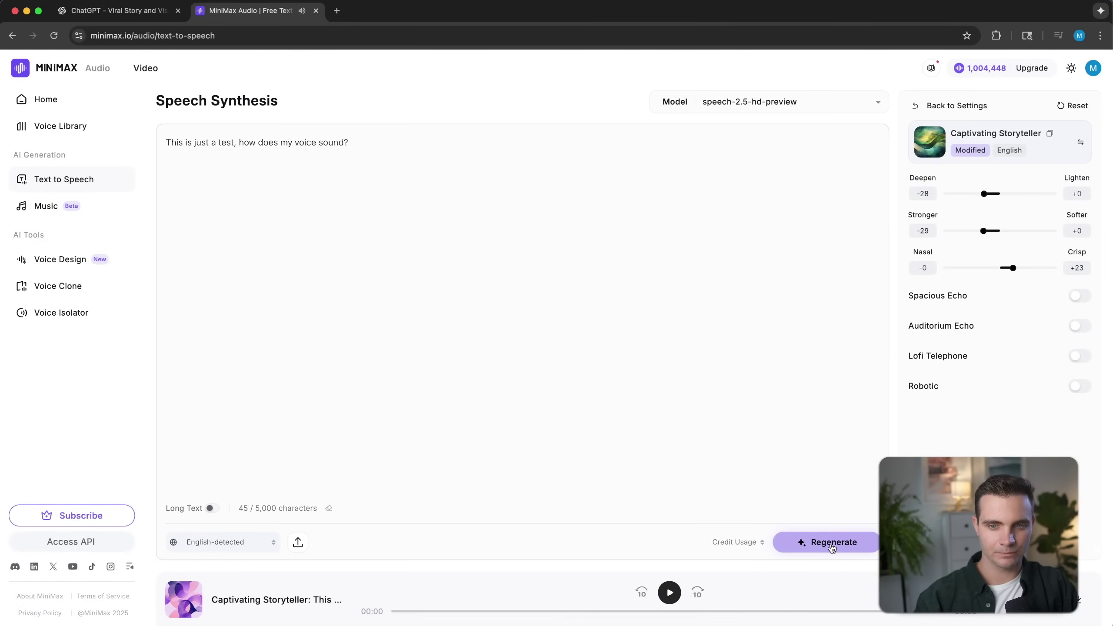
Step: Reset the voice modifiers to default and regenerate the test sentence at speed 1.2
left_click(1074, 106)
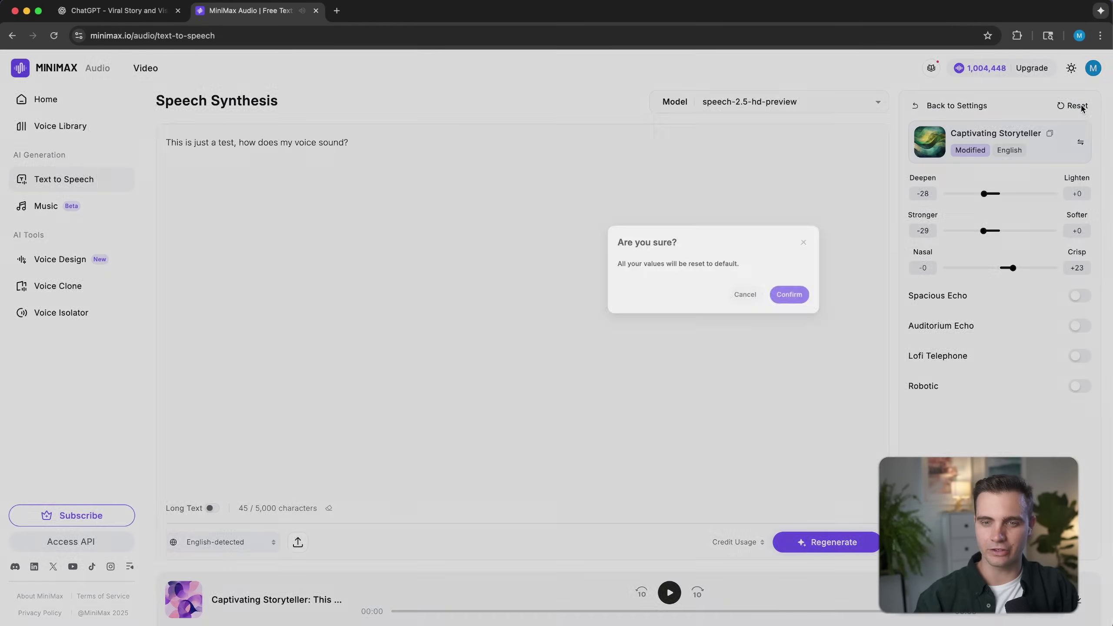
left_click(665, 376)
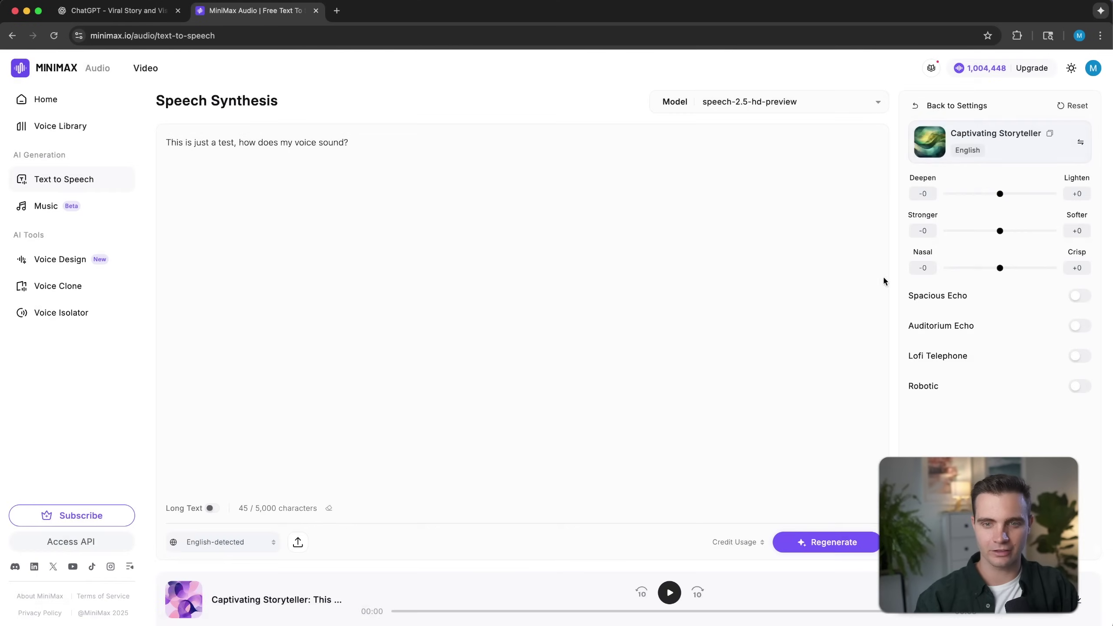
left_click(917, 107)
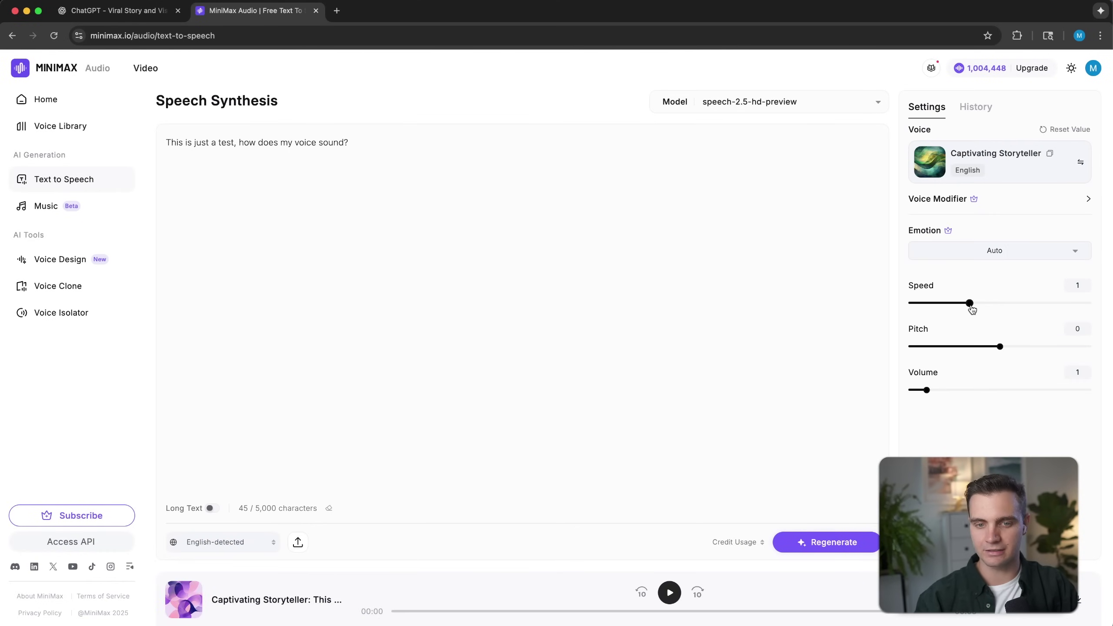
left_click_drag(972, 309, 996, 309)
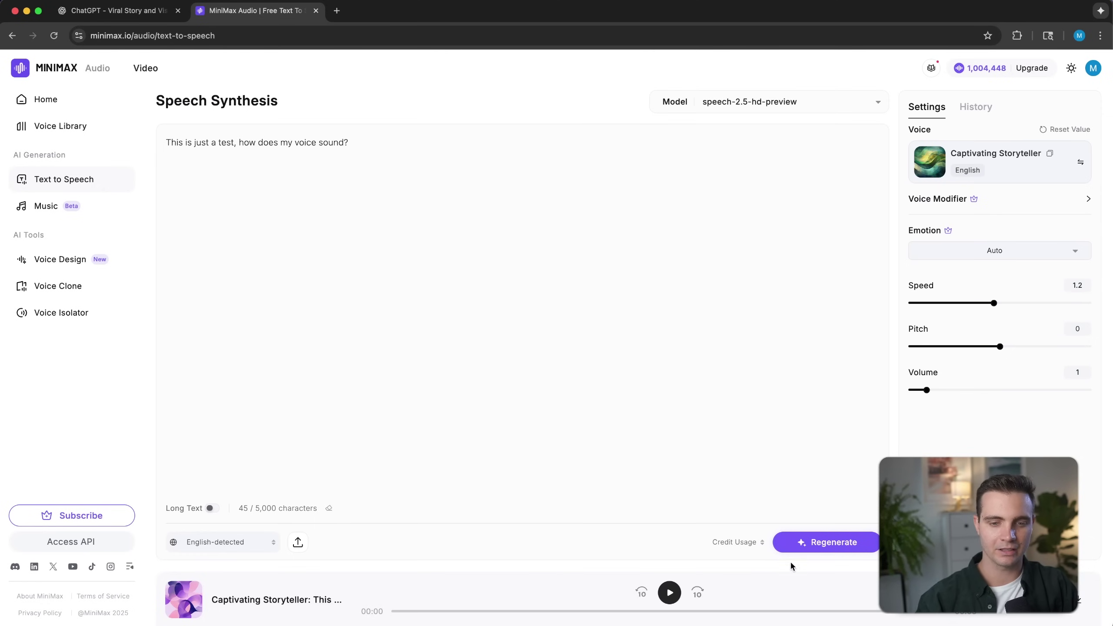
left_click(794, 542)
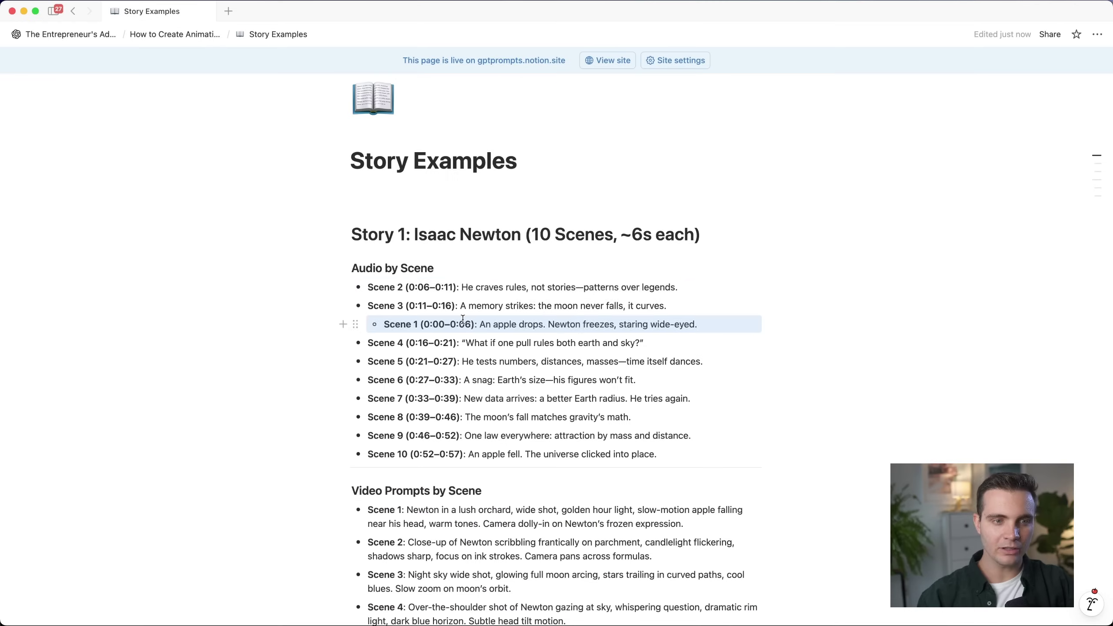
Step: Copy the Newton story's Scene 1–10 narration lines from Notion and select the test sentence
key("super+z")
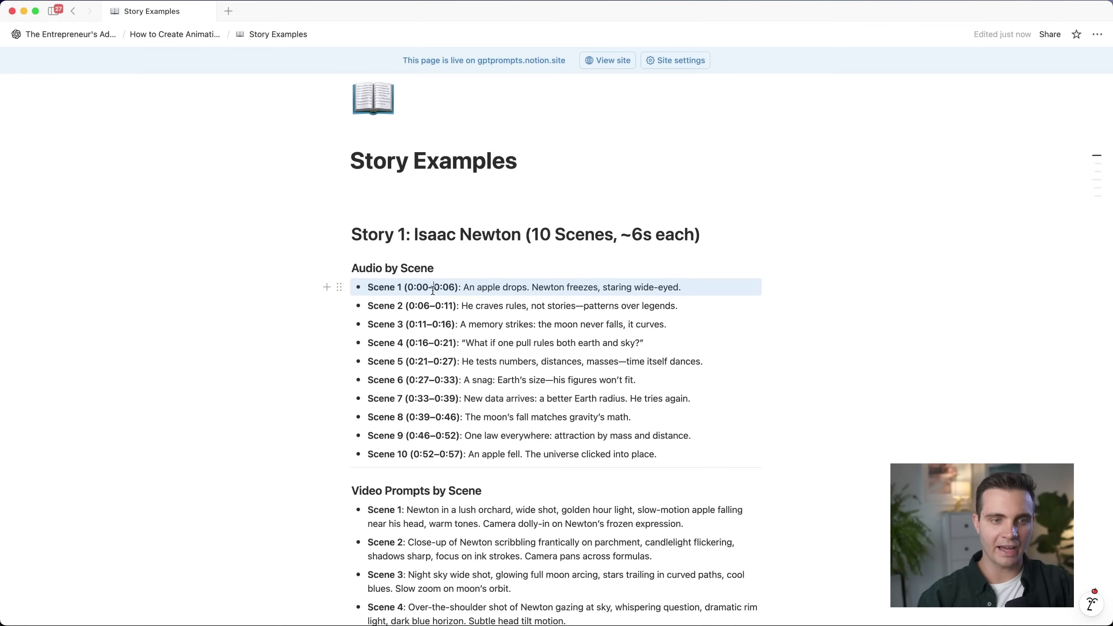
left_click_drag(369, 286, 678, 454)
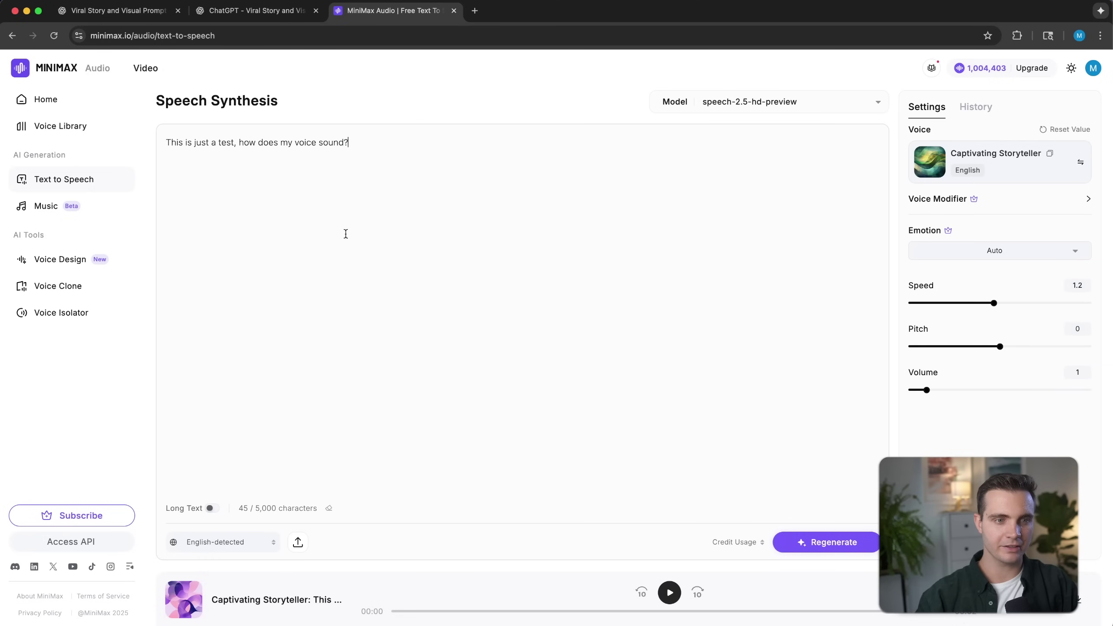
key("super+a")
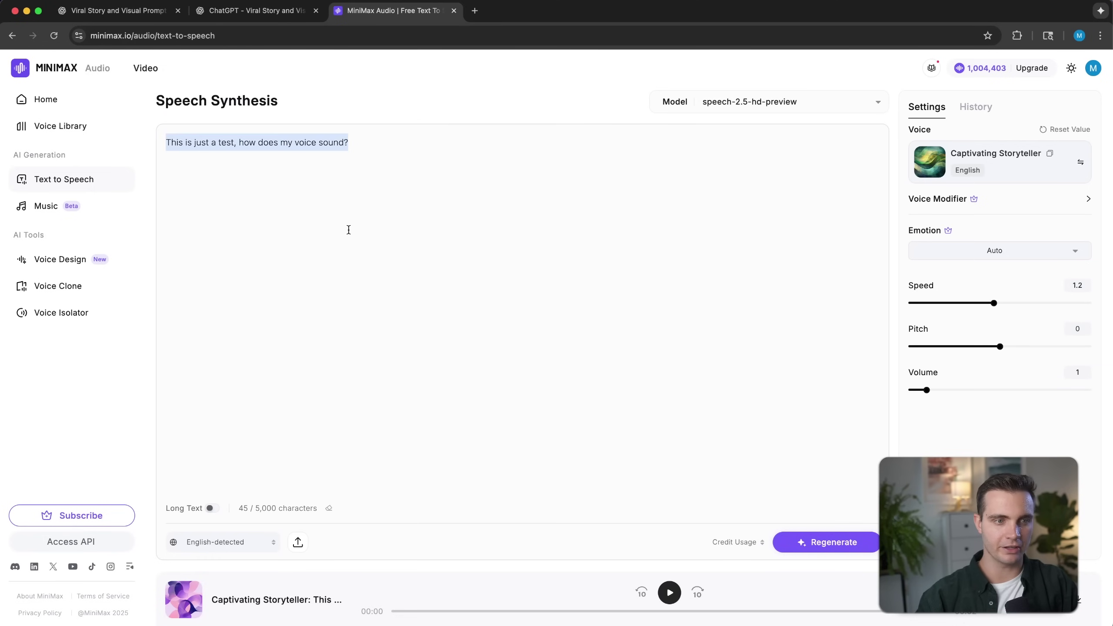
Step: Paste the Newton story, drop the comma after "down", swap the em dash after "time" for a comma, regenerate
type("An apple drops. Newton freezes. \"Why down, not anywhere?\" He craves rules, not stories. Patterns over legends. Memory hits: the Moon never falls. It curves. What if one pull rules Earth and sky? He tests numbers. Distances, masses, time—all dance. A snag: Earth’s size. His figures won’t fit. New data arrives. Better Earth radius. Try again. Click. The Moon’s fall matches gravity’s math. One law, everywhere: attract, always, by mass and distance. An apple fell. A universe clicked into place.")
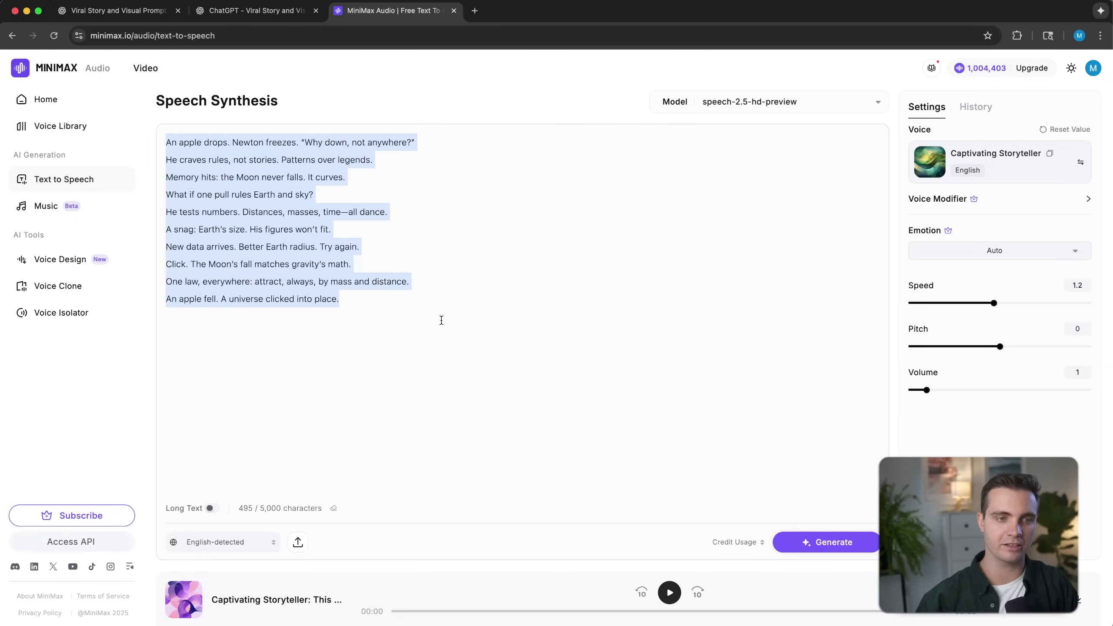
left_click(816, 542)
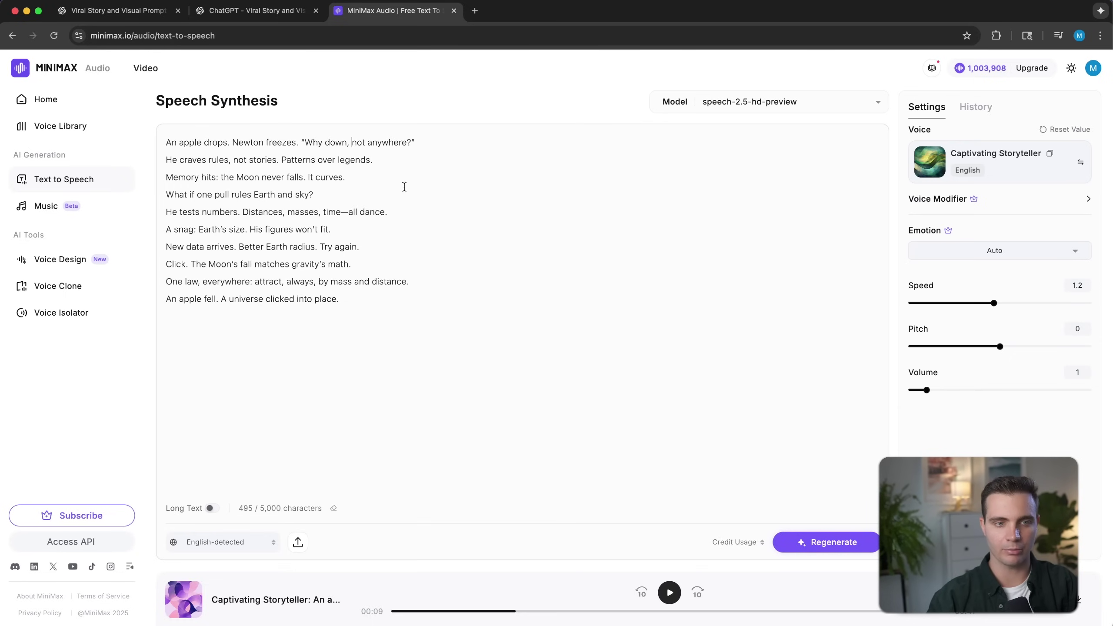
key("BackSpace")
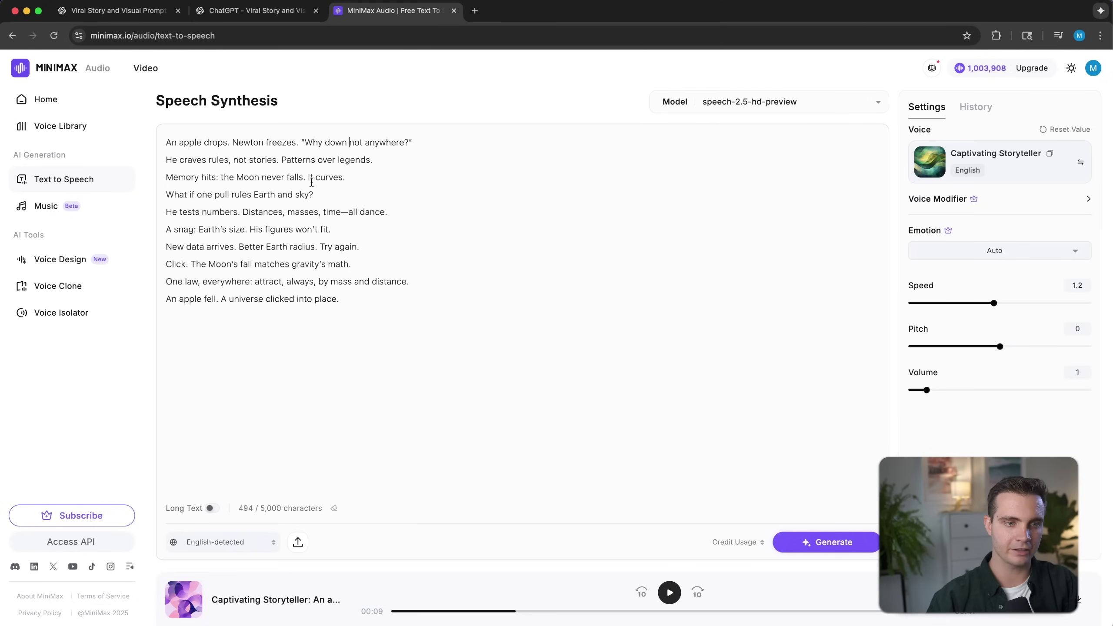
left_click(350, 211)
key("BackSpace")
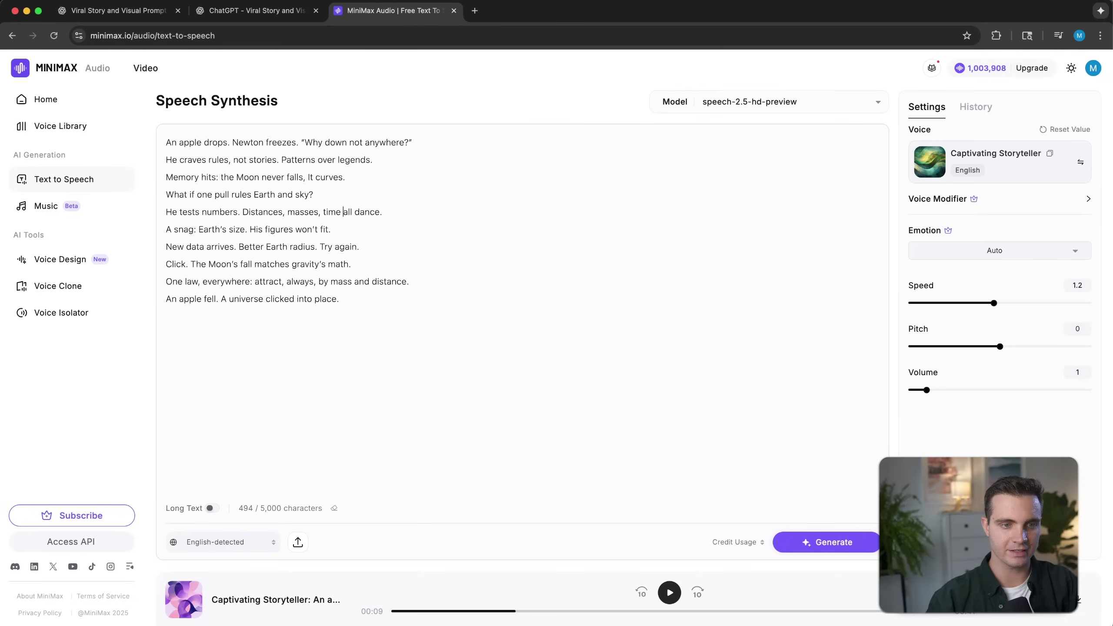
type(",")
left_click(828, 542)
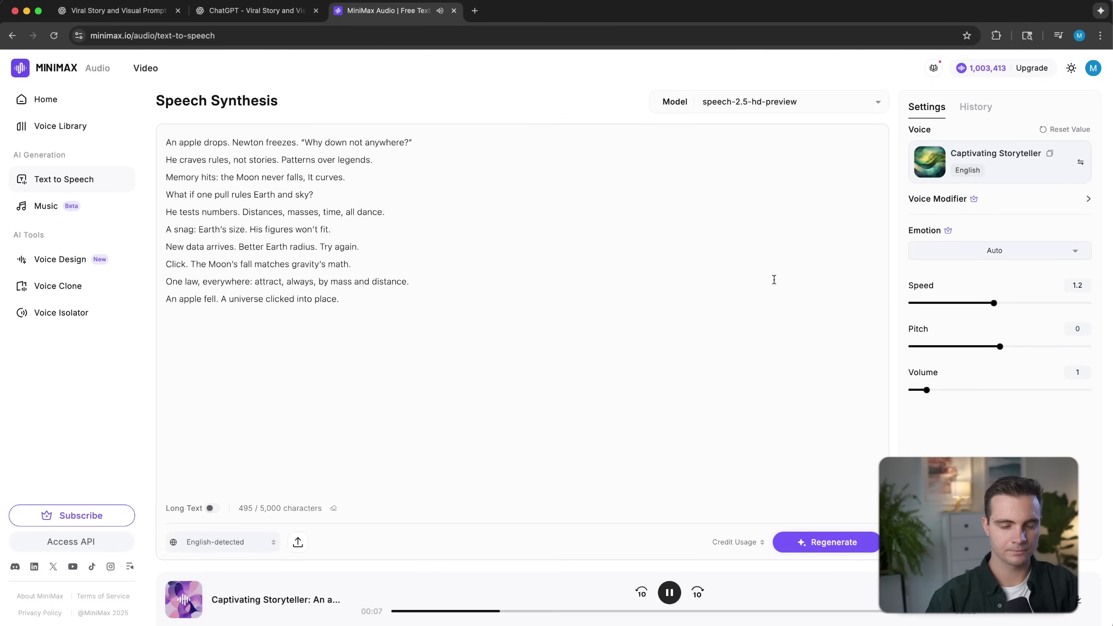
left_click(659, 588)
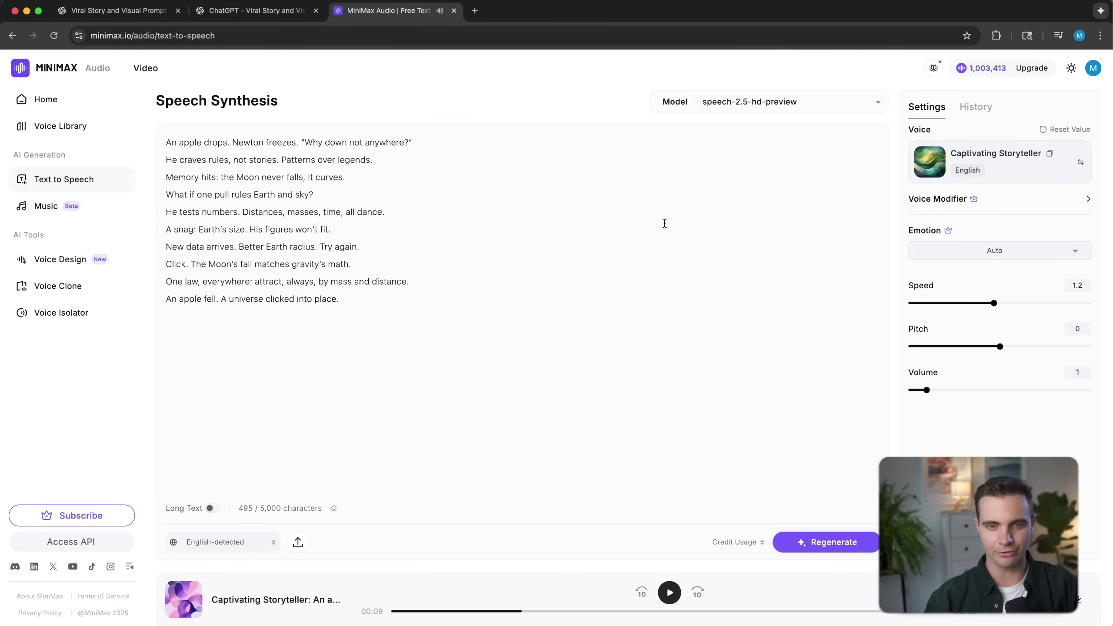
left_click(819, 102)
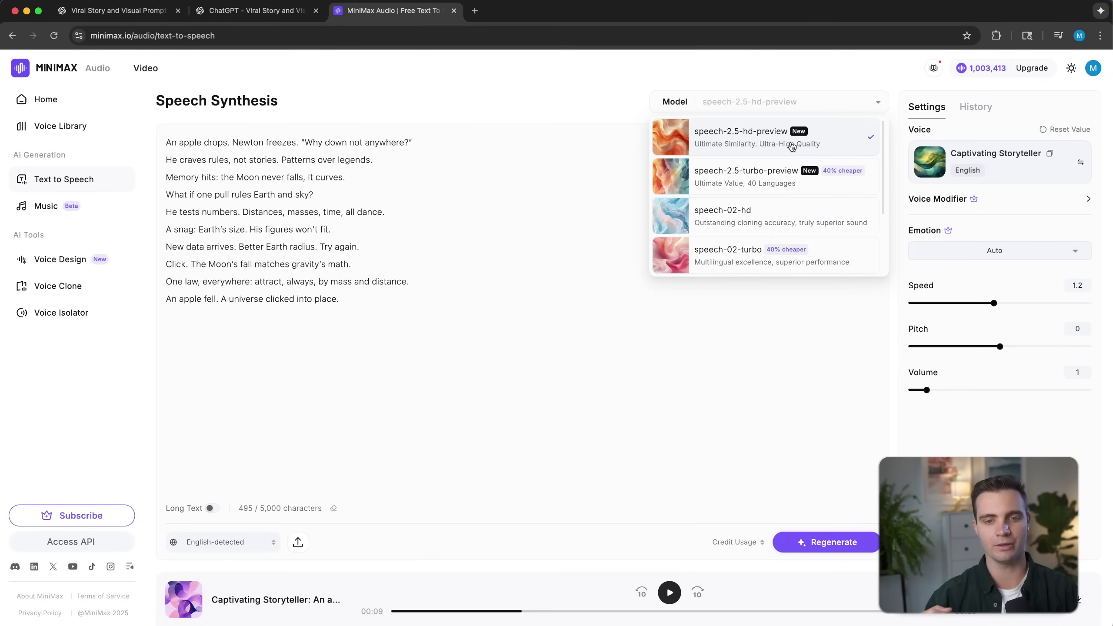
Step: Select speech-2.5-turbo-preview and download the Newton narration as an MP3
scroll(745, 197, "down", 1)
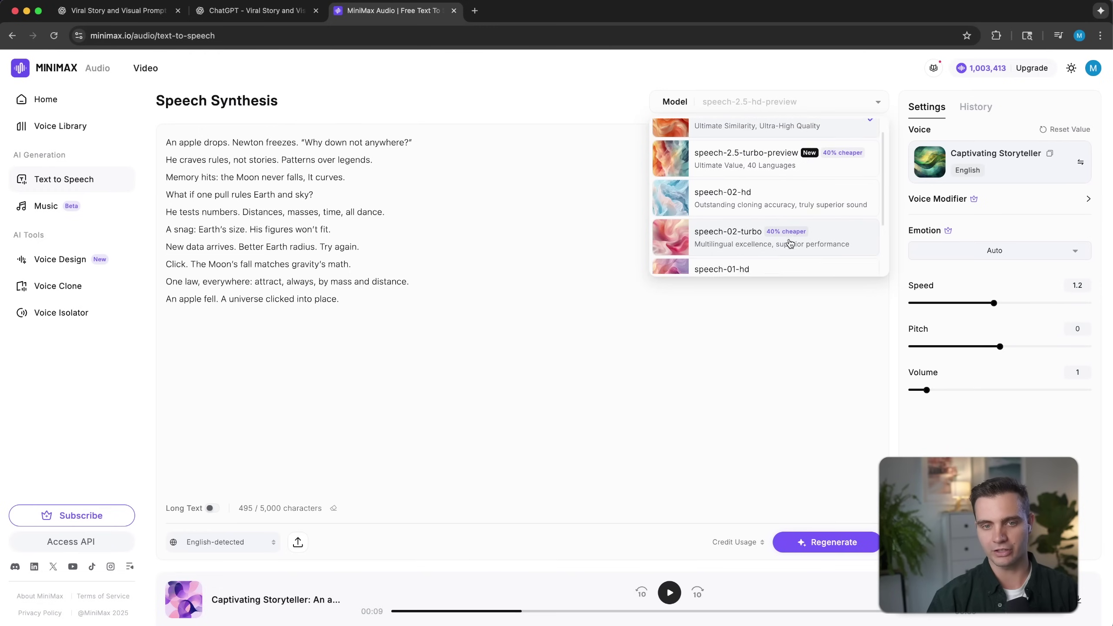
scroll(744, 211, "up", 1)
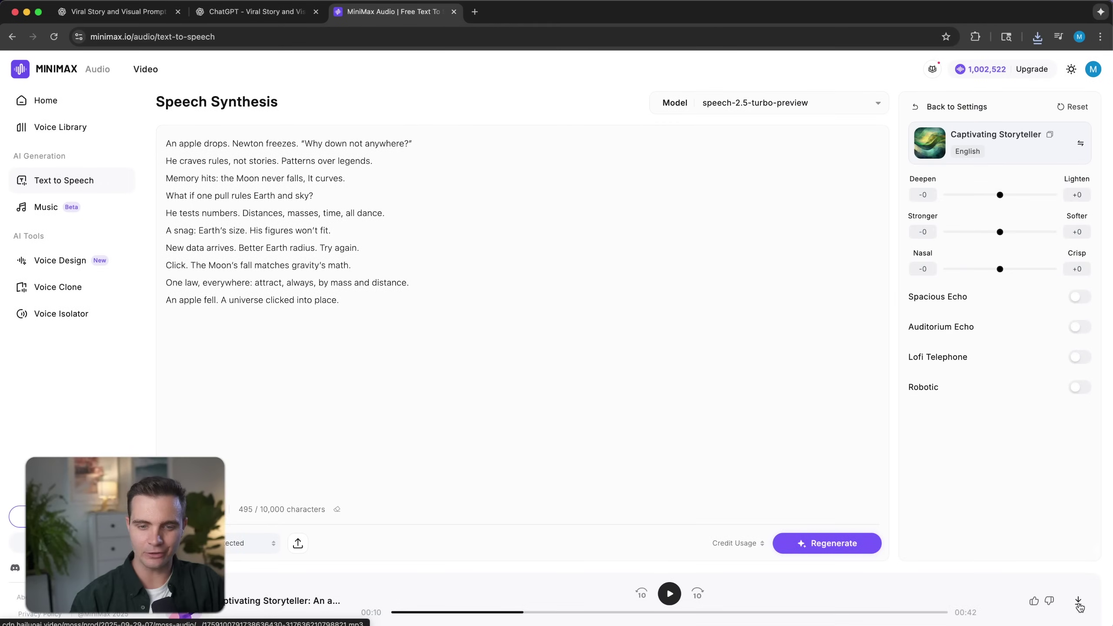
left_click(1079, 607)
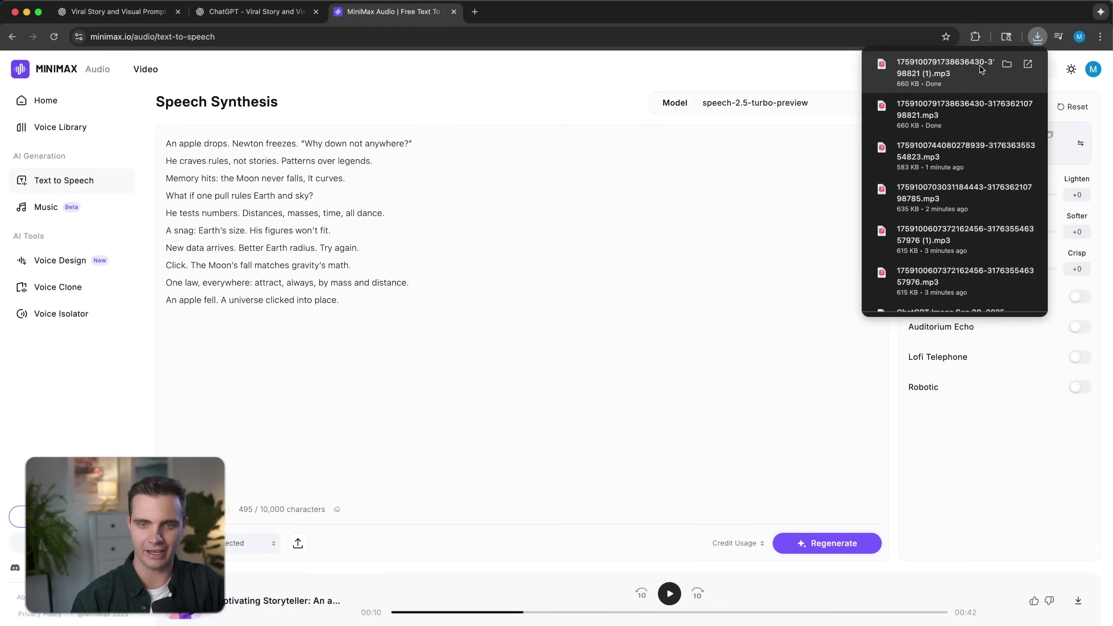
left_click(653, 388)
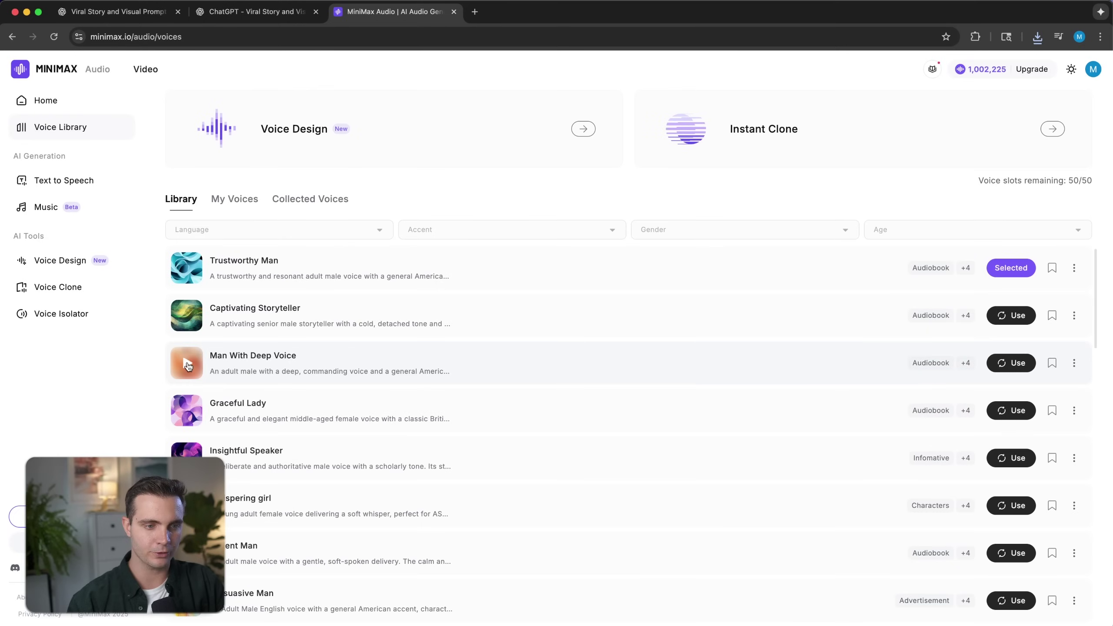
left_click(186, 366)
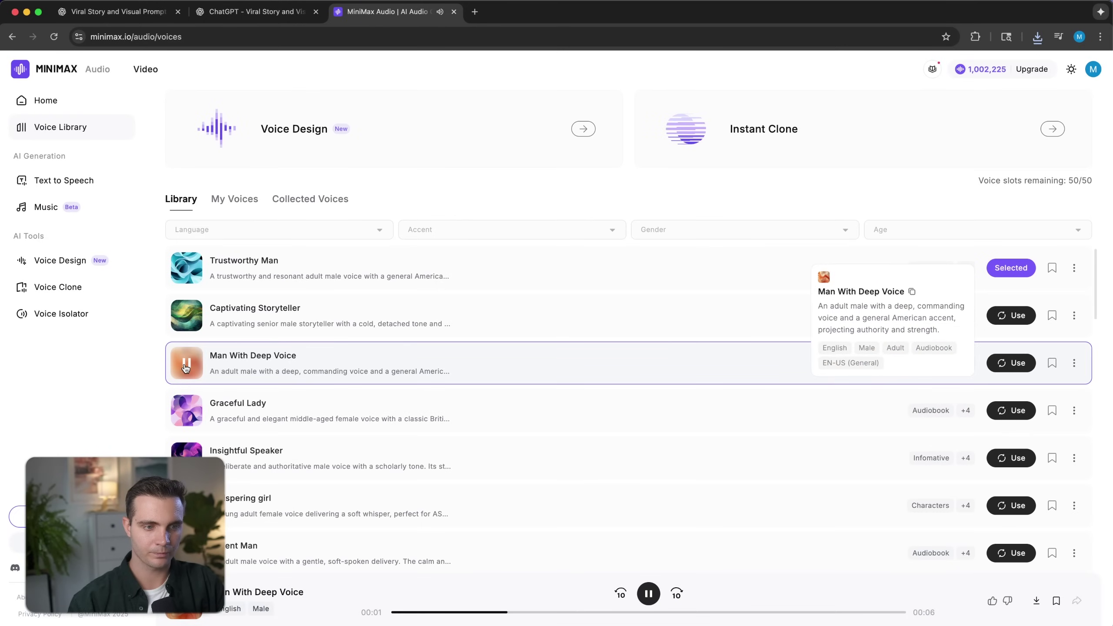
Step: Regenerate the 495-character Newton narration with Man With Deep Voice and check its 297-credit cost
left_click(1015, 361)
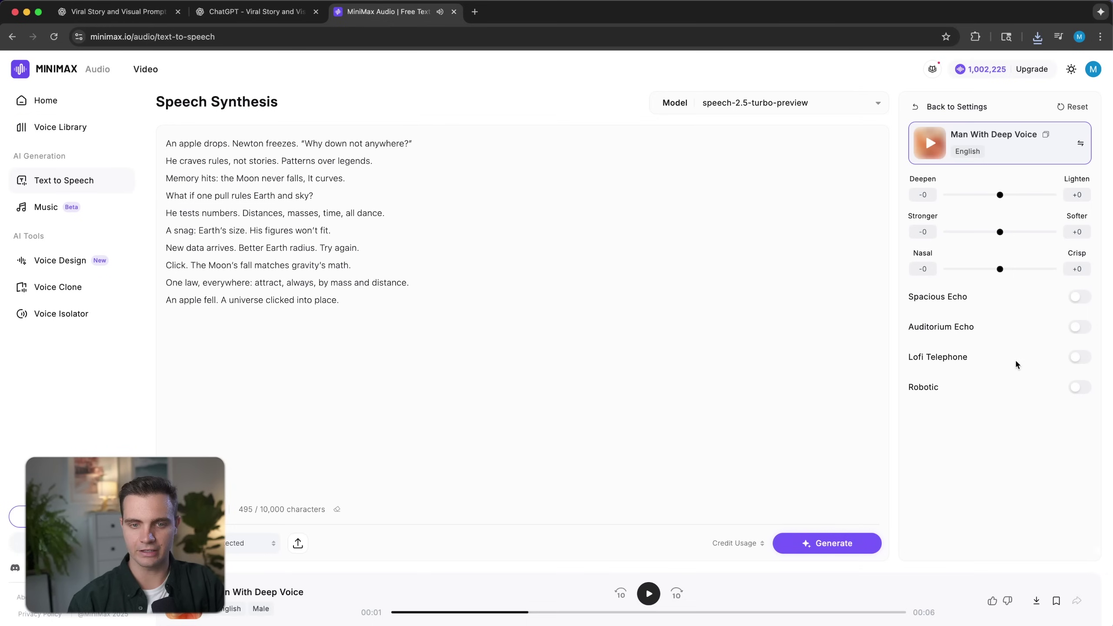
left_click(823, 536)
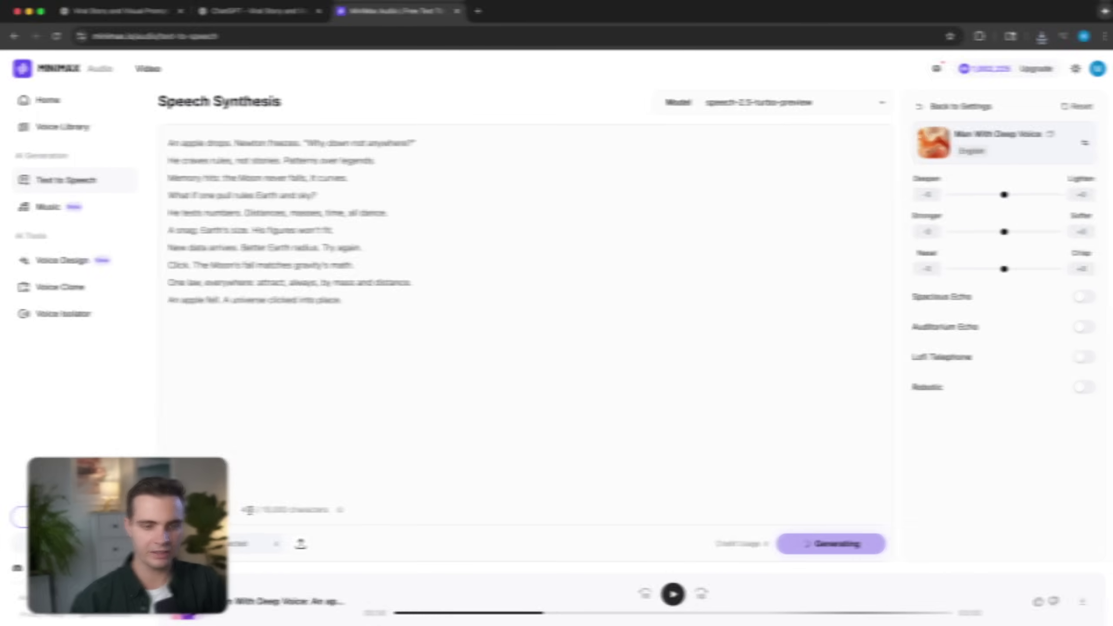
left_click_drag(315, 510, 332, 511)
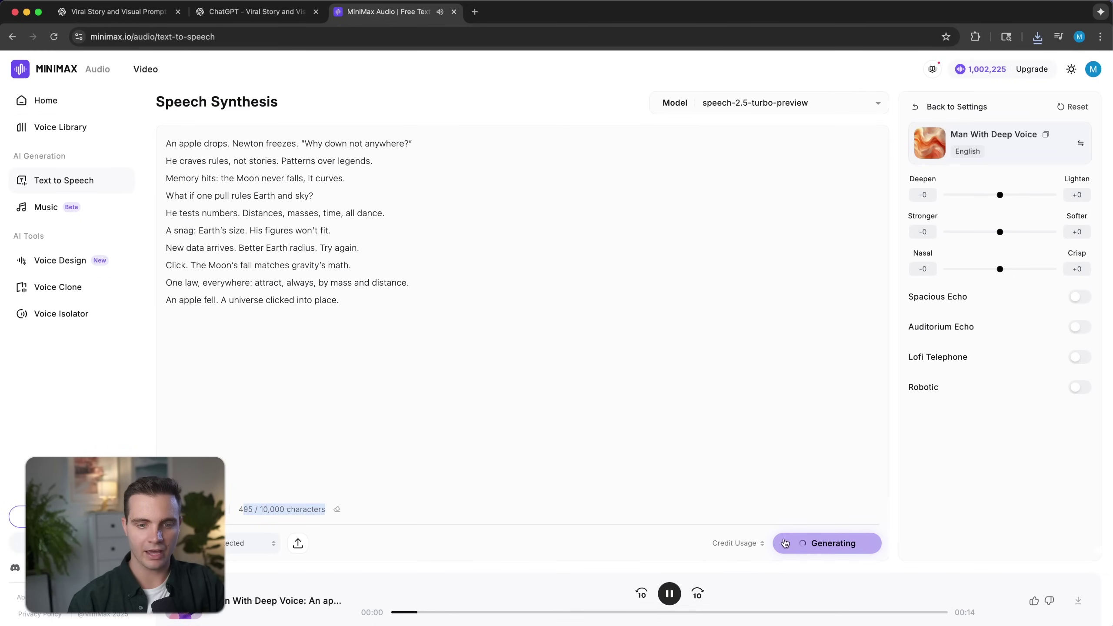
left_click(669, 594)
left_click(668, 593)
mouse_move(740, 547)
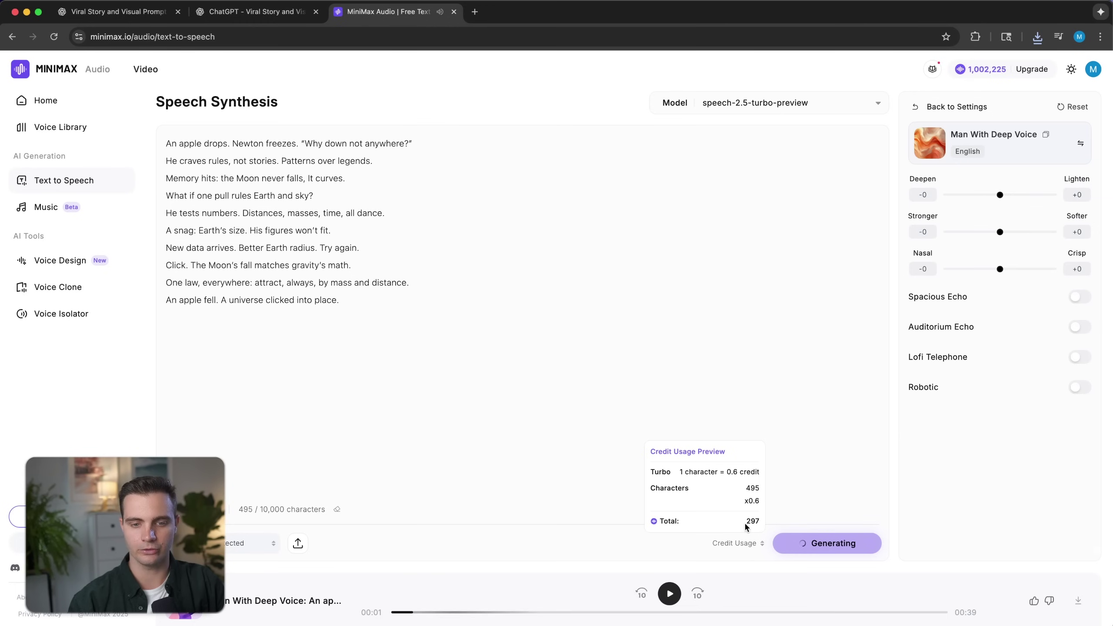
left_click_drag(746, 521, 759, 521)
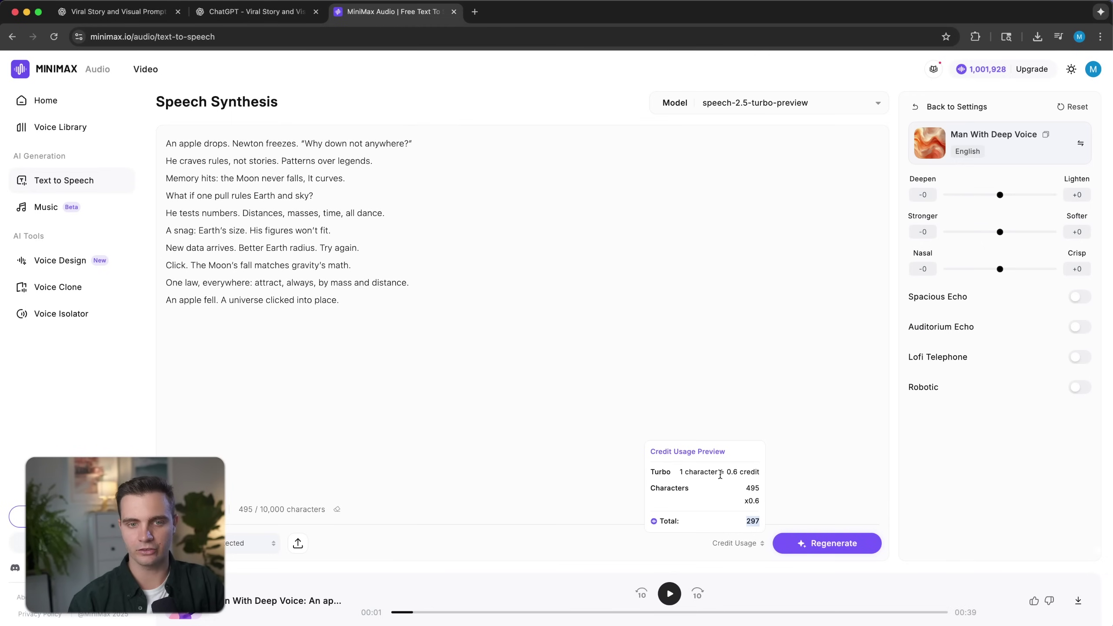
Step: Regenerate the deep-voice Newton narration on speech-2.5-hd-preview for 495 credits, then go to Voice Cloning
left_click(768, 108)
left_click(763, 146)
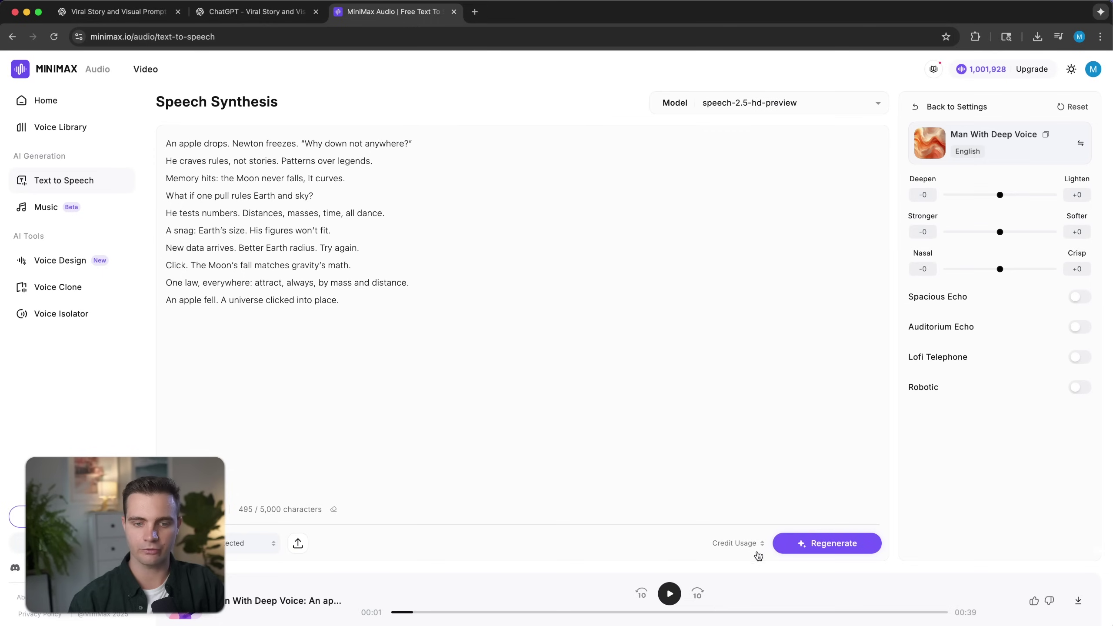
mouse_move(745, 551)
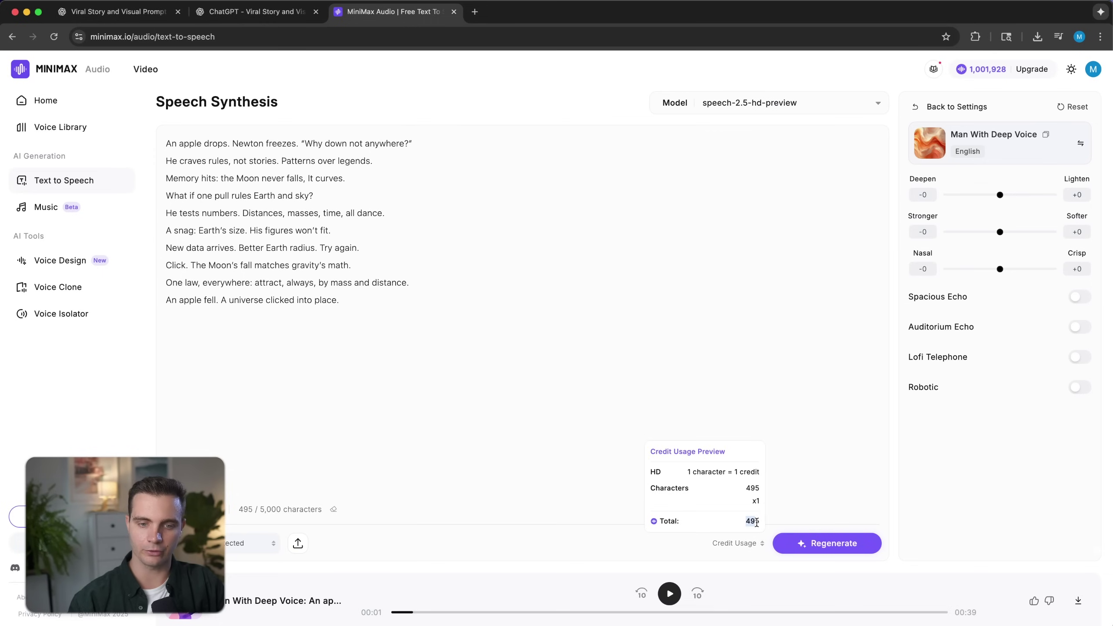
left_click(788, 543)
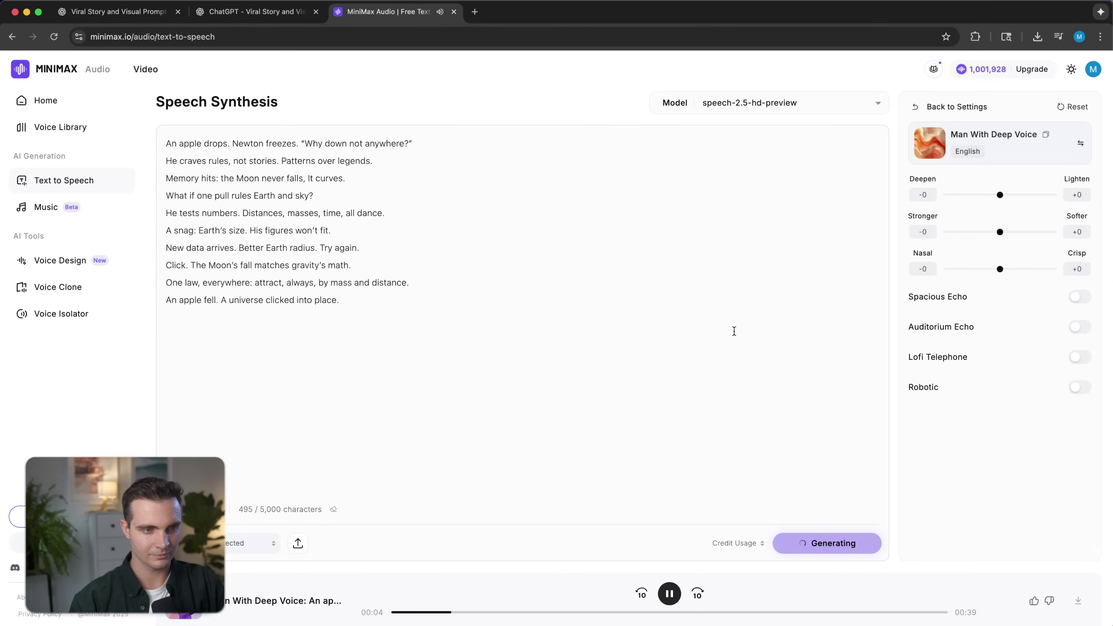
left_click(669, 593)
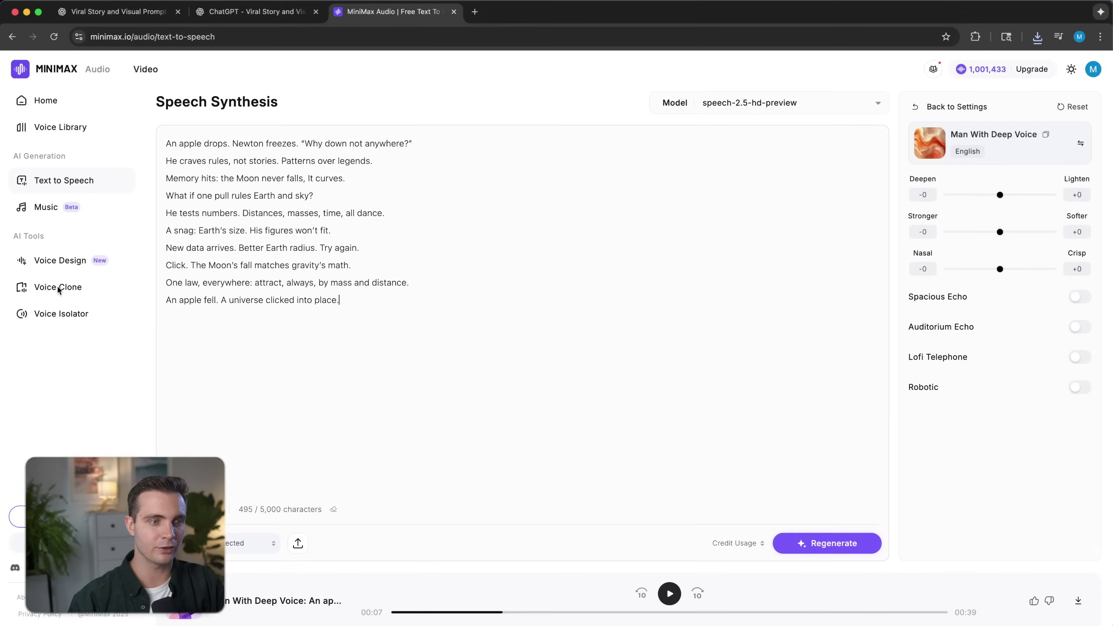
left_click(72, 288)
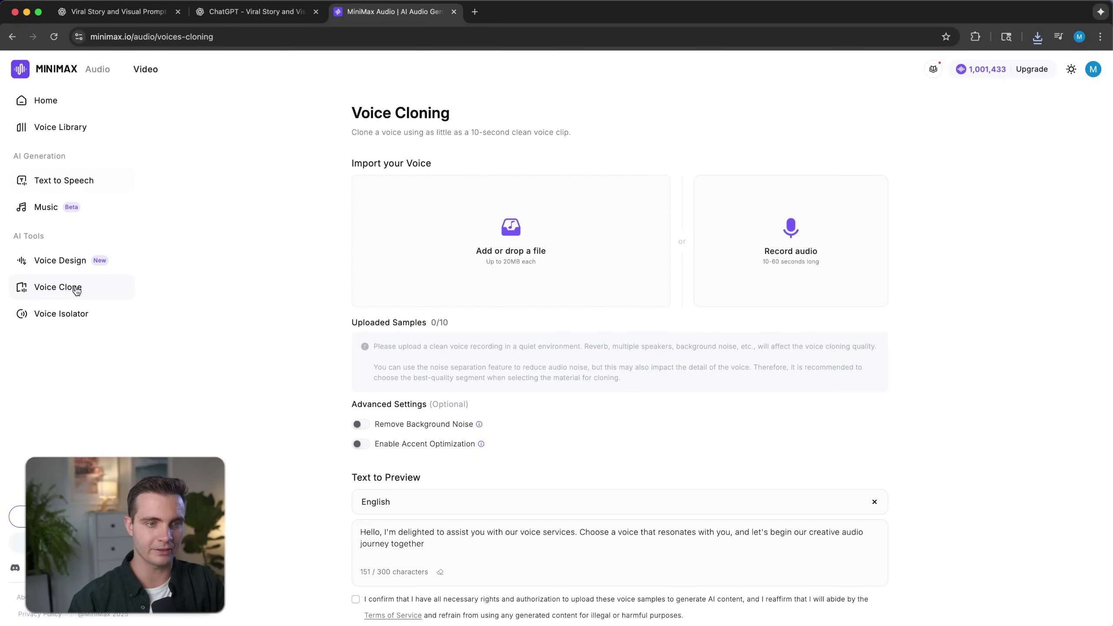
Step: Allow microphone access and record a 32-second voice sample, saved as record-1759101001148.mp3
left_click(794, 276)
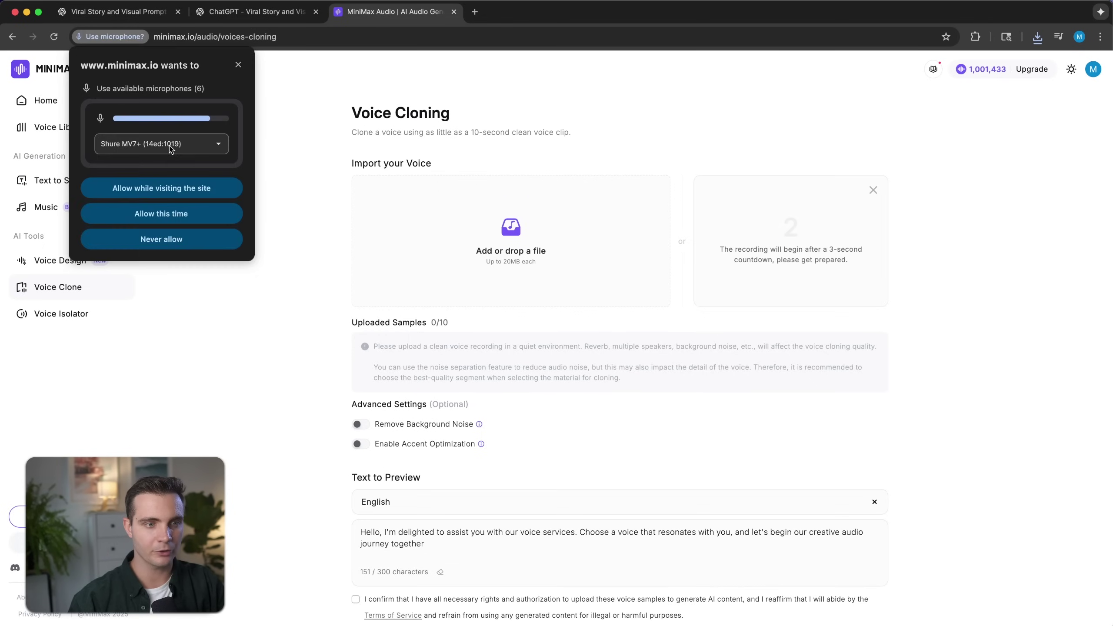
left_click(149, 190)
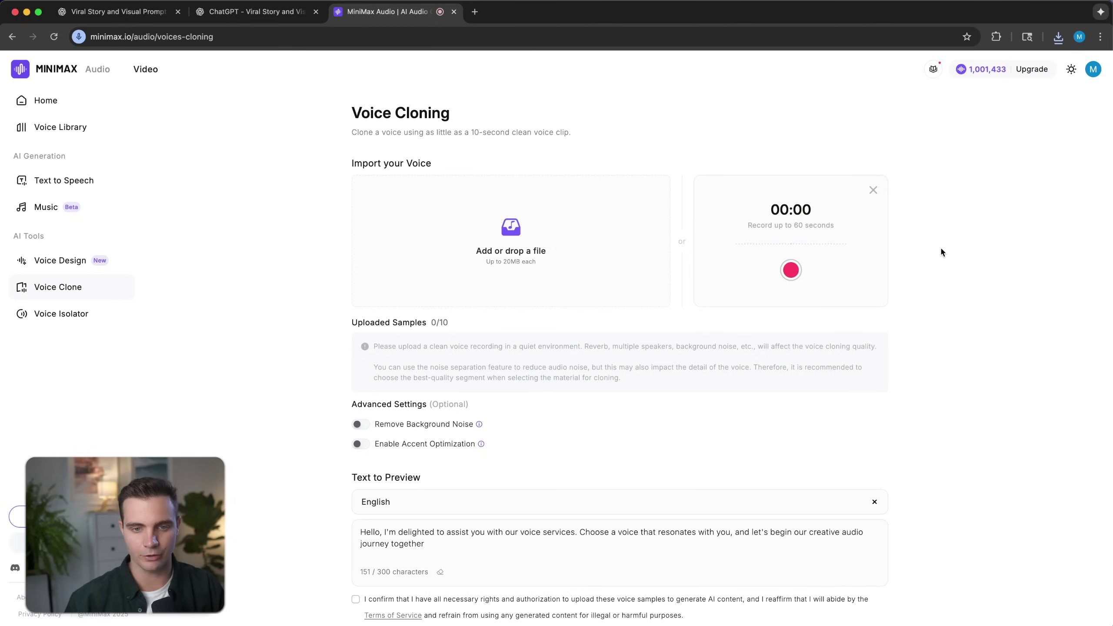
left_click(791, 269)
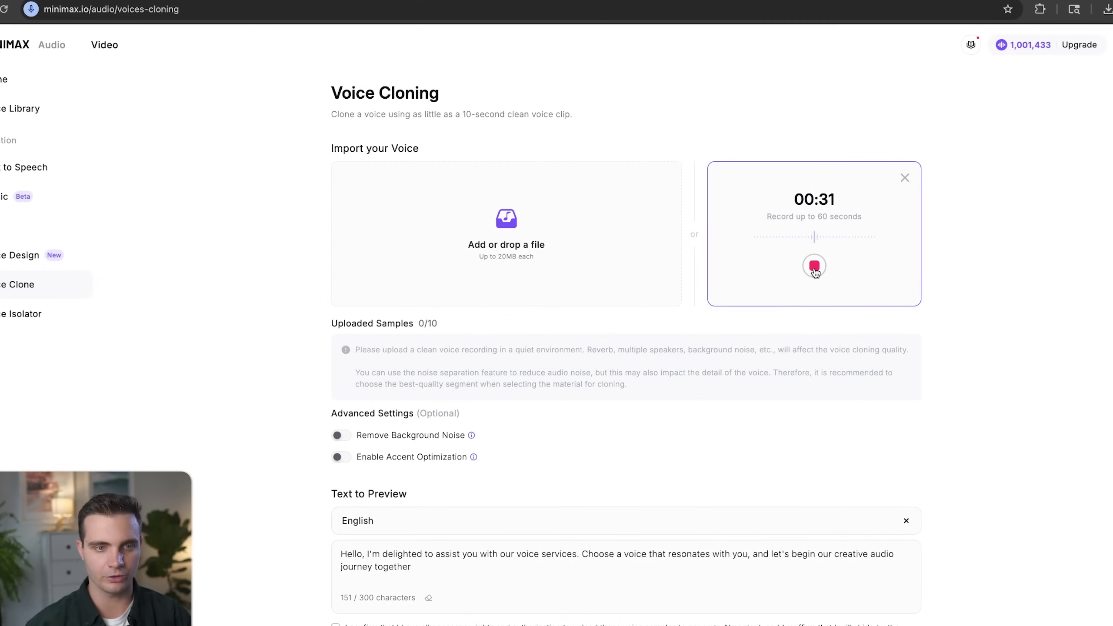
left_click(814, 268)
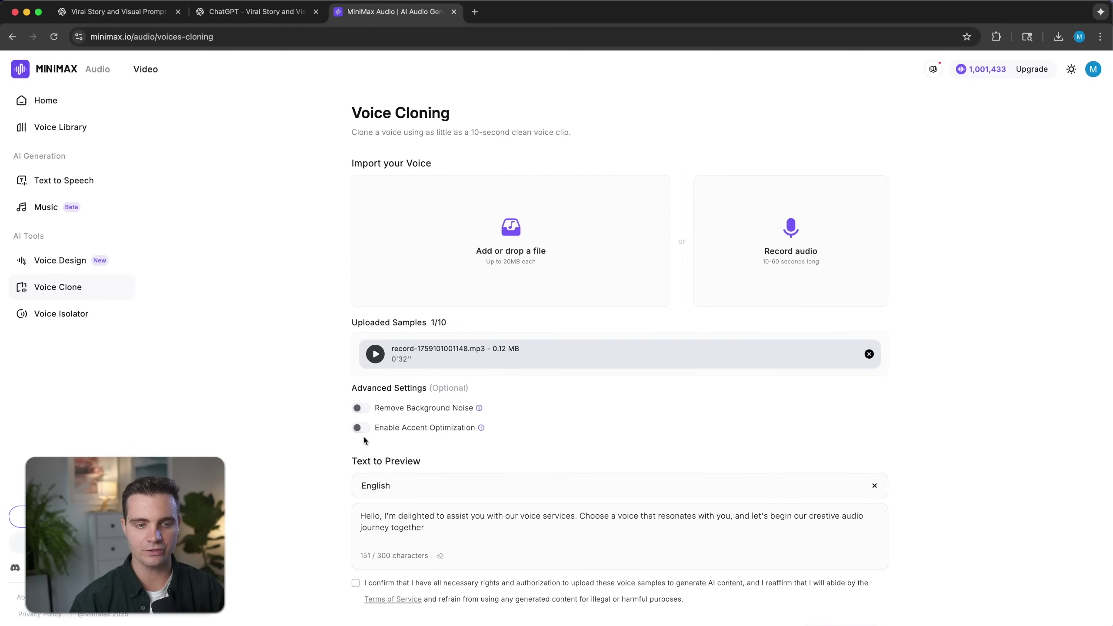
Step: Tick the voice-sample rights confirmation and generate a cloned-voice preview
scroll(553, 435, "down", 3)
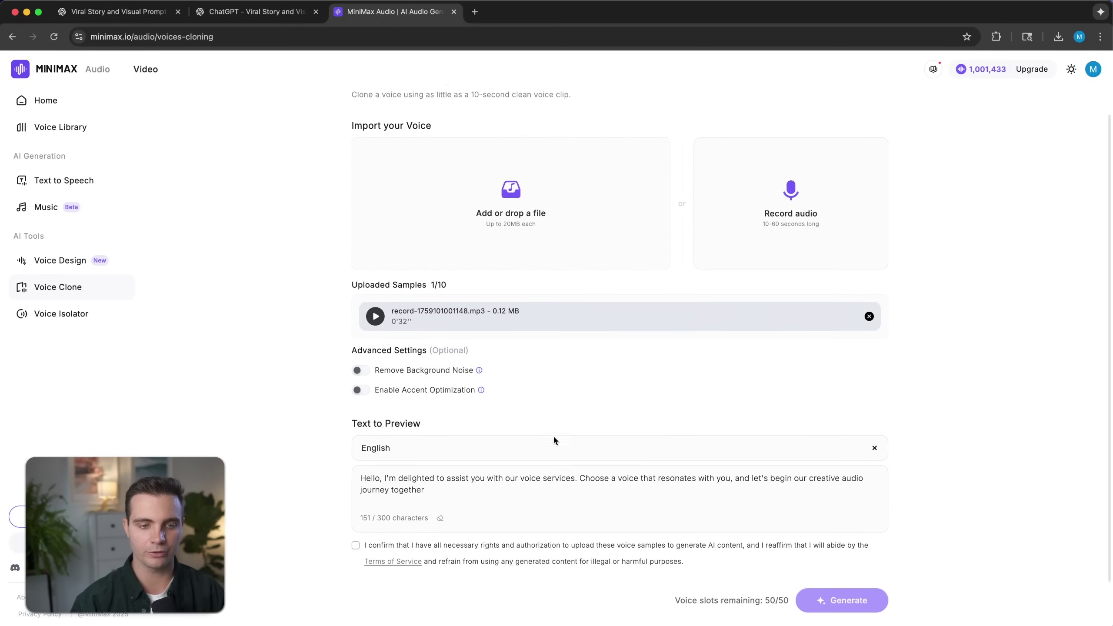
left_click(355, 530)
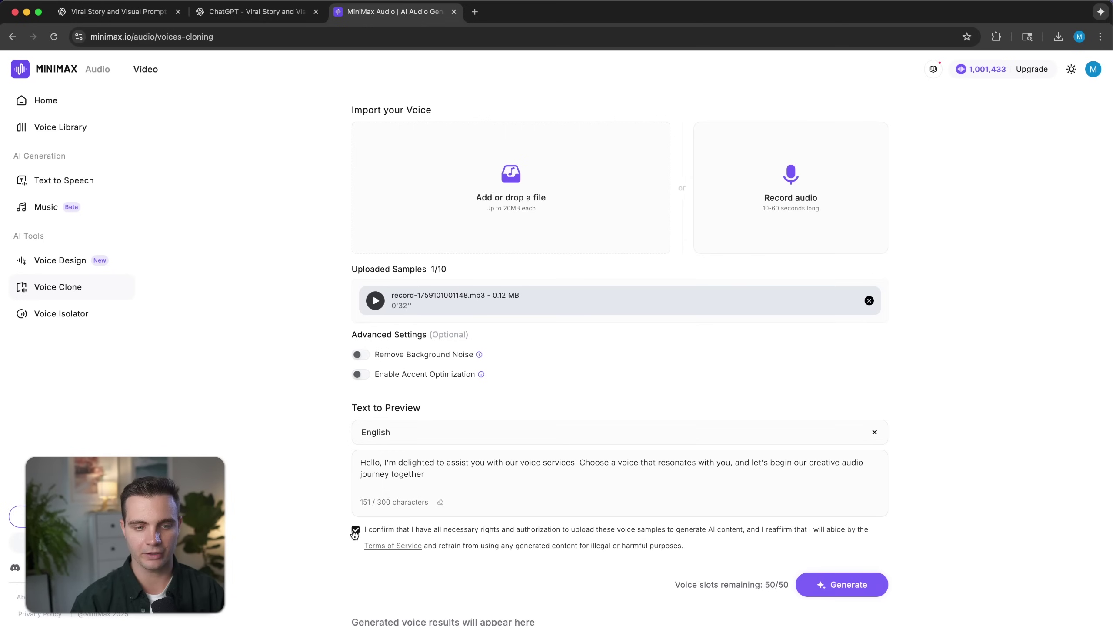
scroll(818, 542, "down", 1)
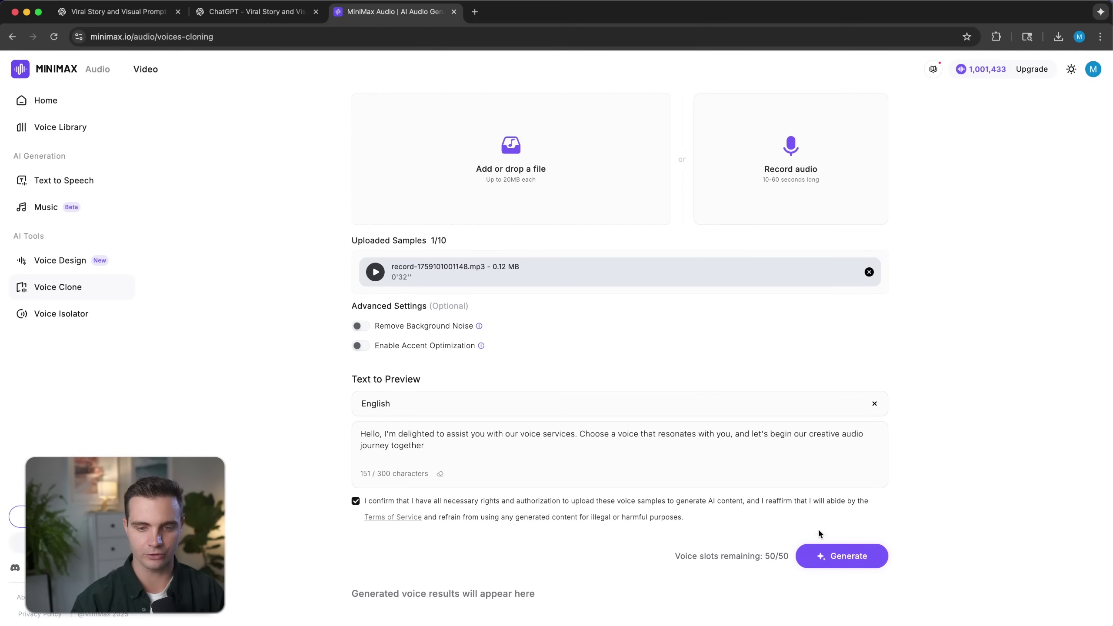
scroll(826, 517, "up", 3)
scroll(826, 517, "down", 3)
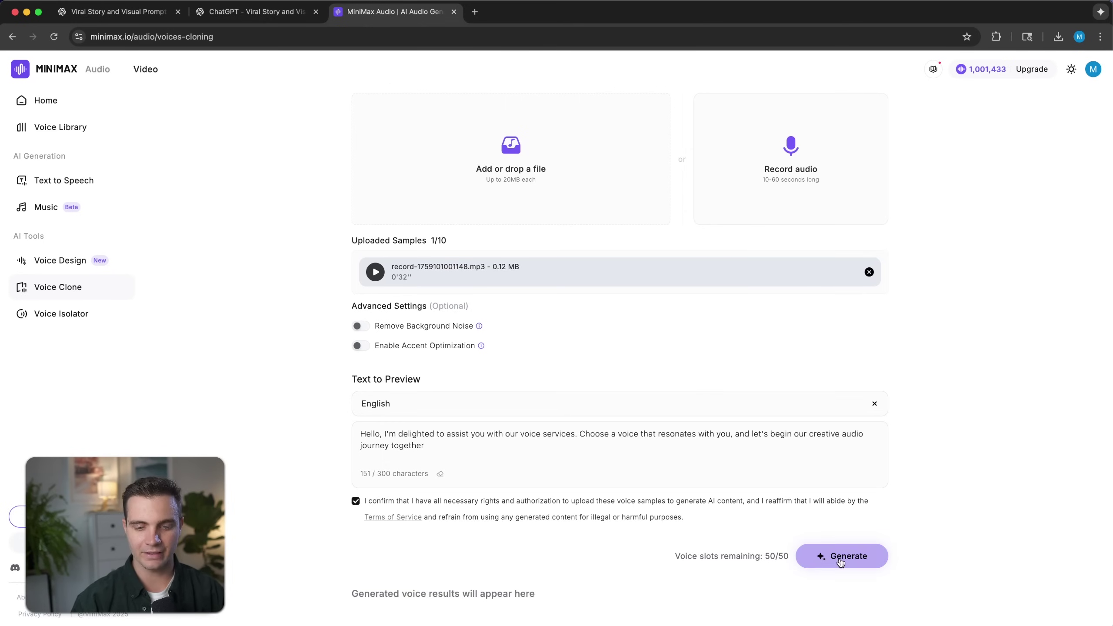
left_click(841, 556)
Step: Listen to the 8-second Voice Clone Preview and confirm it for registration
scroll(614, 438, "down", 3)
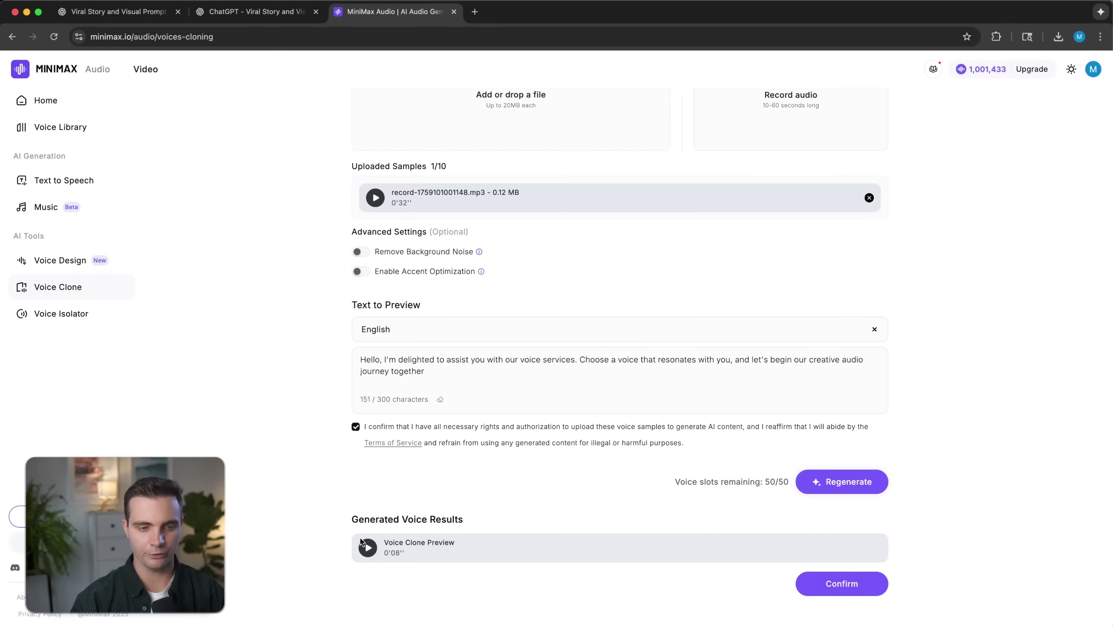
left_click(368, 548)
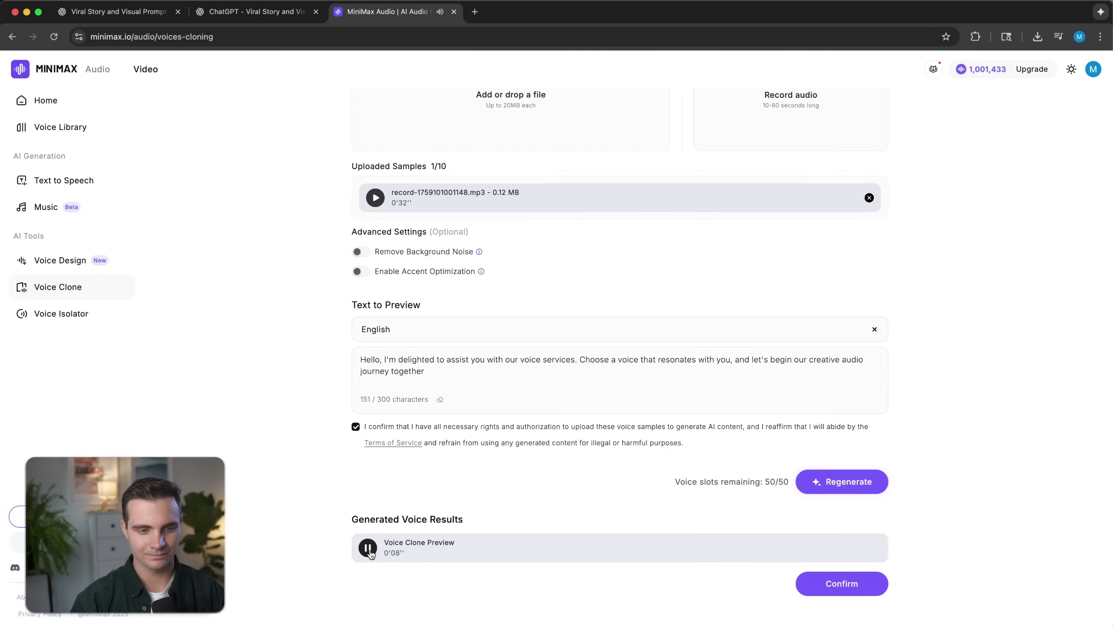
left_click(370, 551)
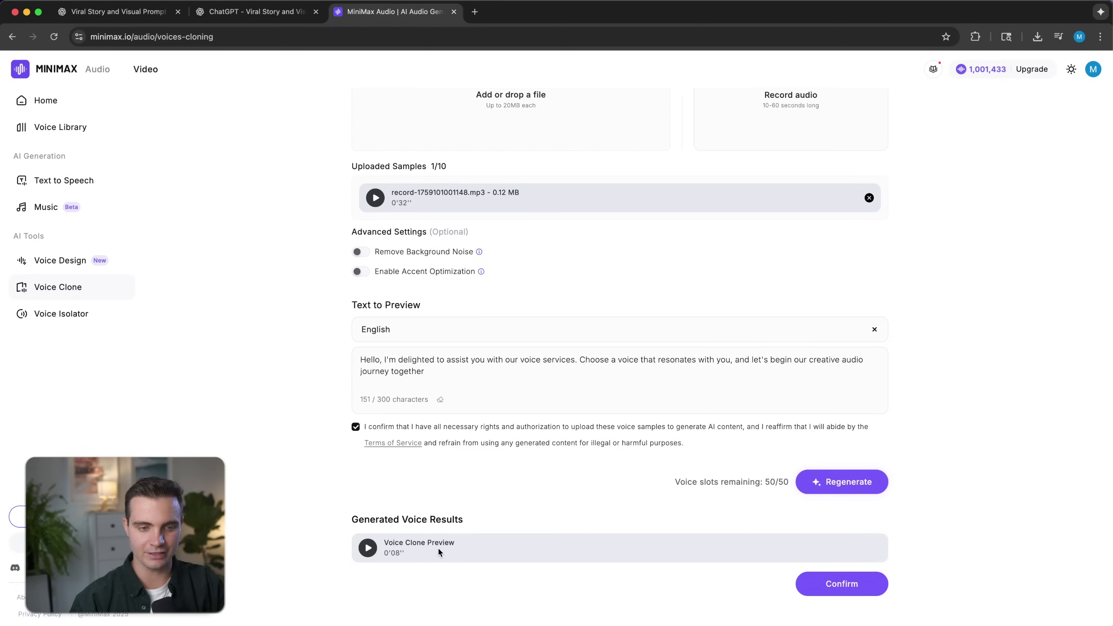
left_click(858, 589)
Step: Save the cloned voice under the name 'Mee (me)' and play its sample
type("Me")
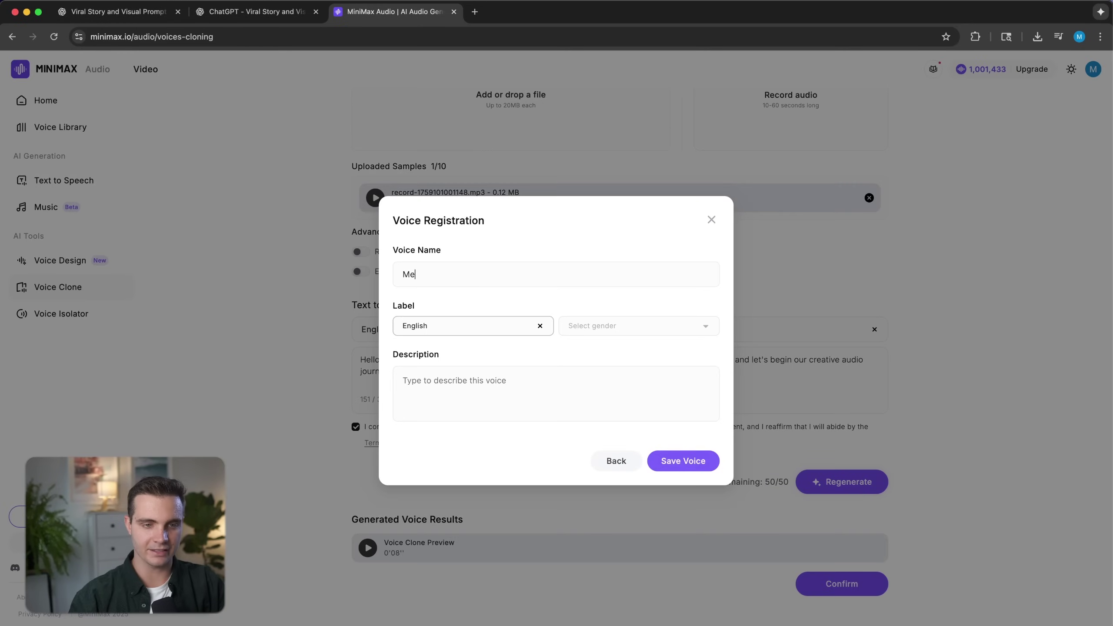
type("e (me)")
left_click(677, 460)
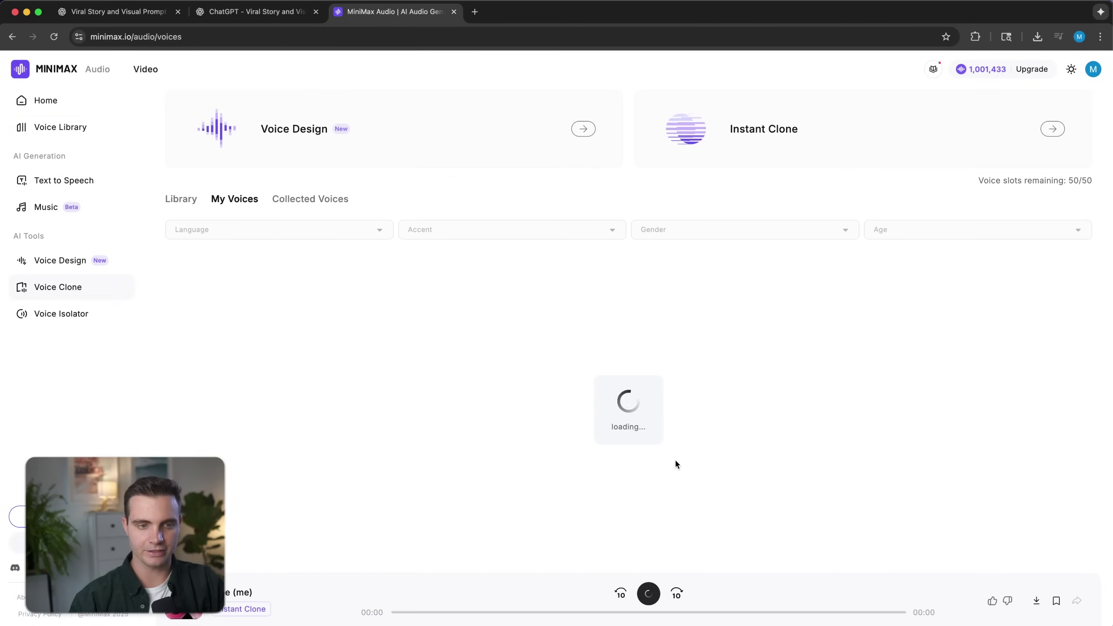
mouse_move(256, 275)
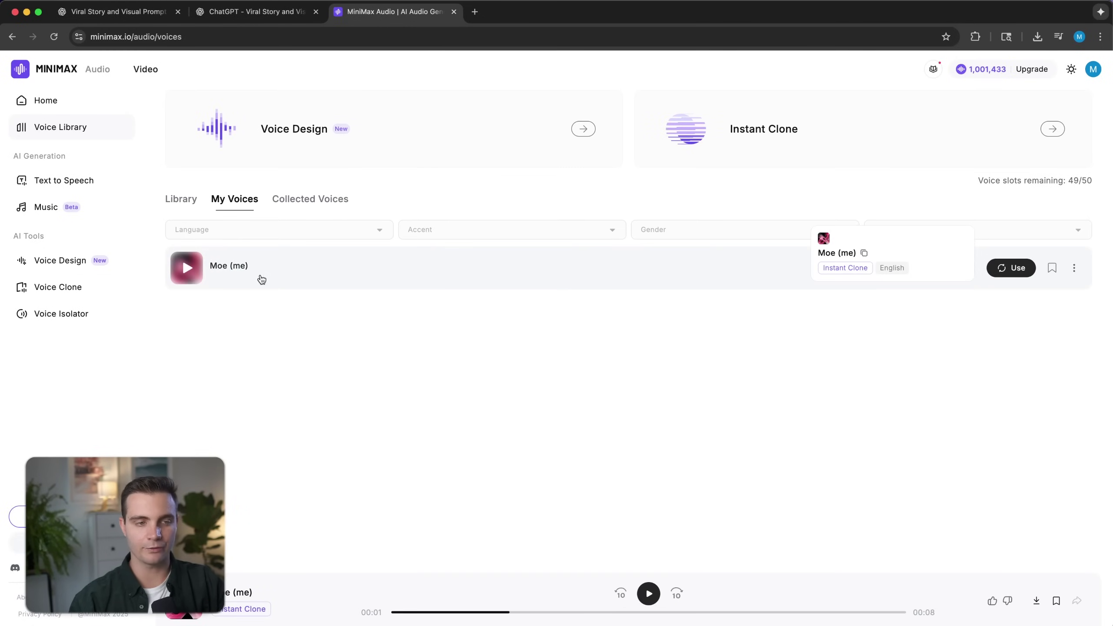
left_click(269, 279)
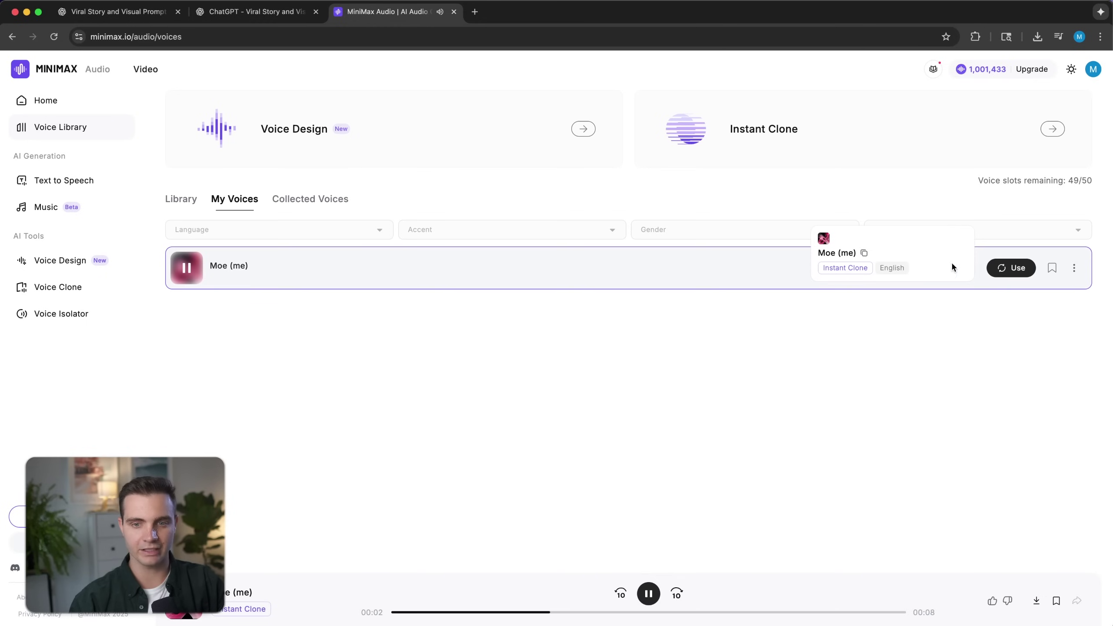
Step: Apply the cloned voice to the whole Newton script and generate a 37-second narration
left_click(1016, 276)
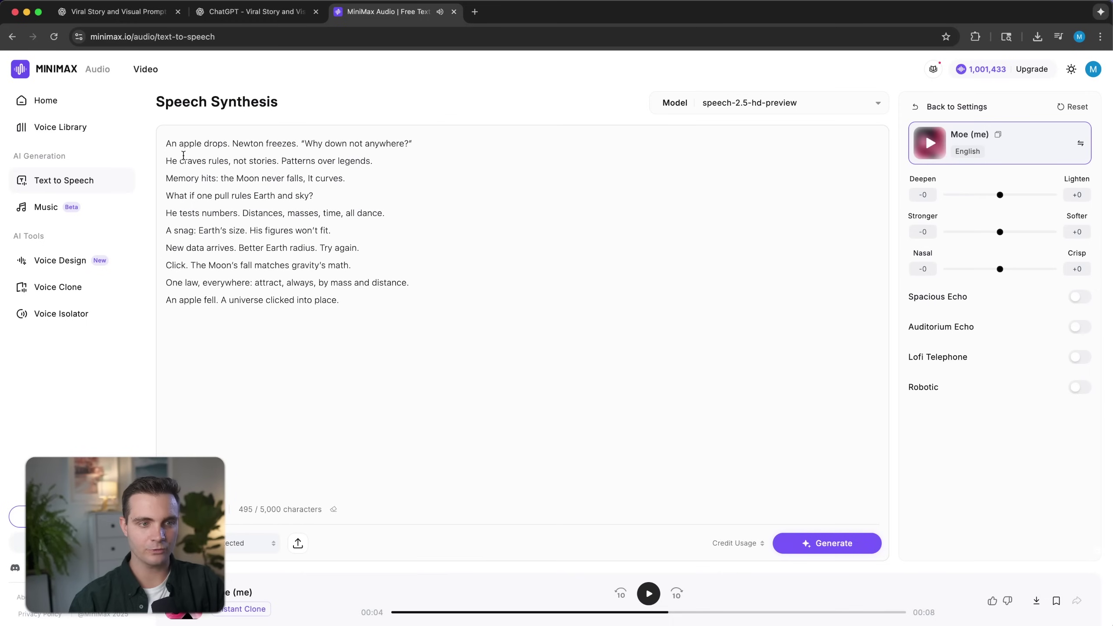
left_click_drag(166, 143, 442, 361)
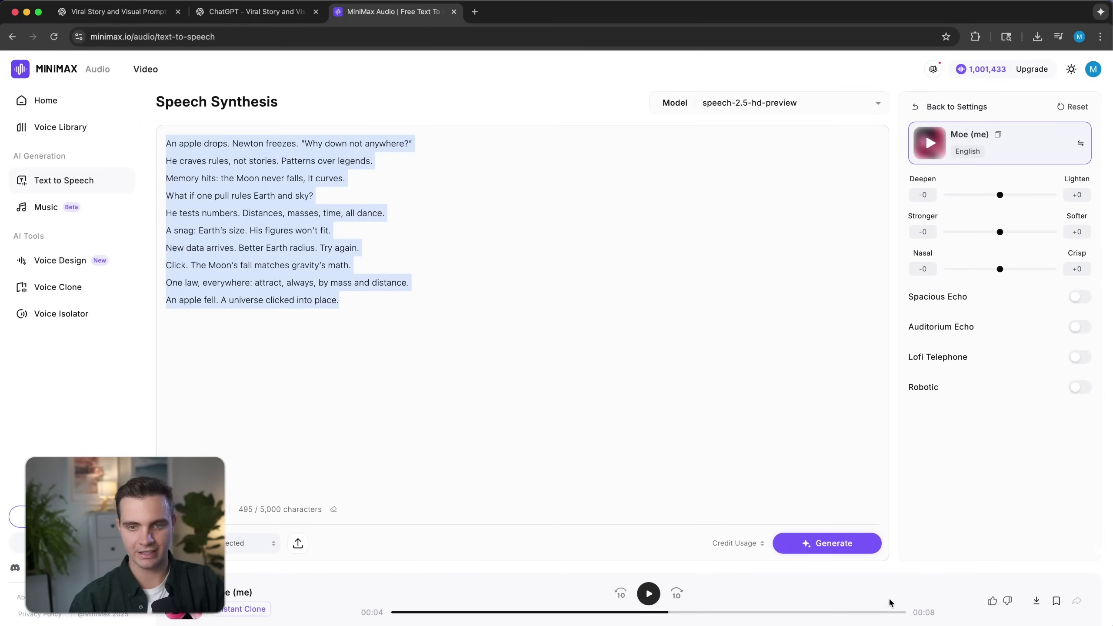
left_click(826, 542)
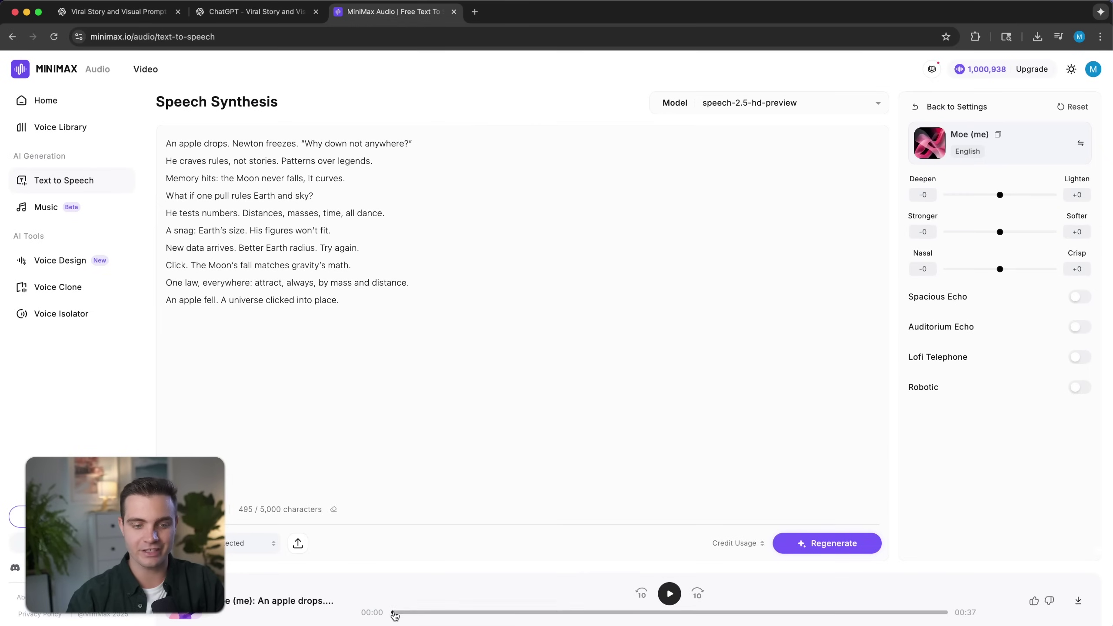
left_click(670, 594)
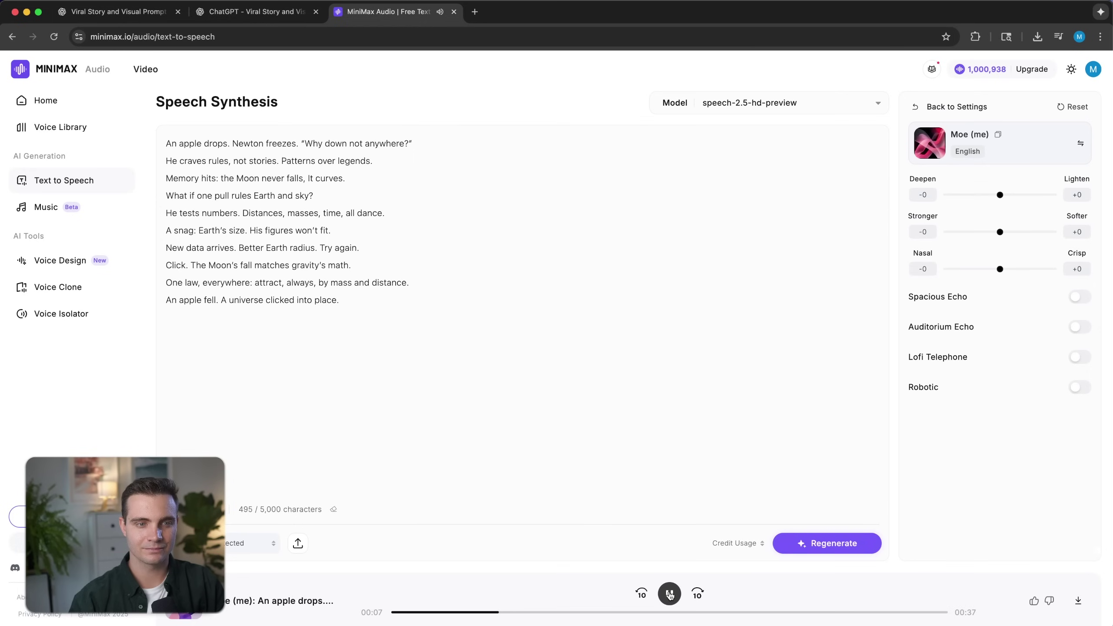
Step: Regenerate the Newton narration with Auditorium Echo into a 40-second clip, then disable the echo
left_click(669, 594)
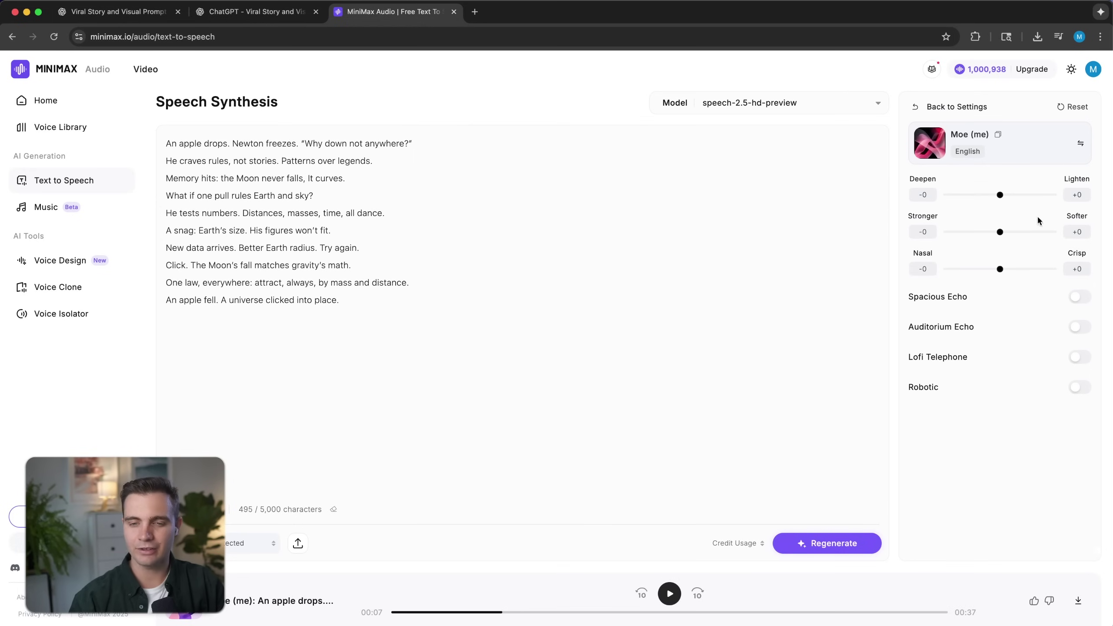
left_click(1079, 327)
left_click(811, 546)
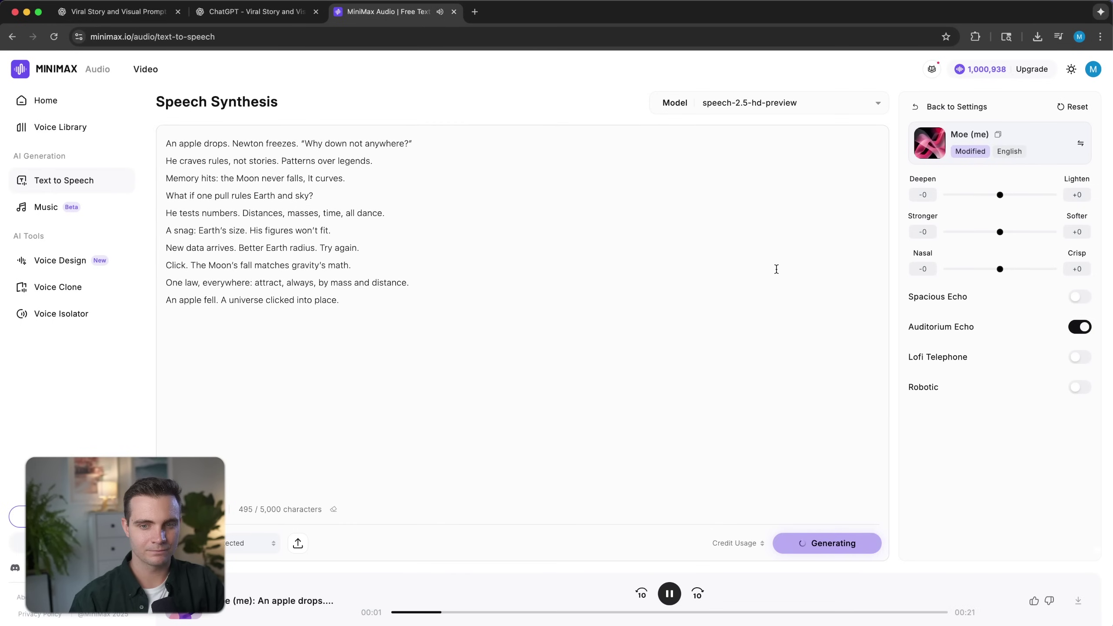
left_click(668, 601)
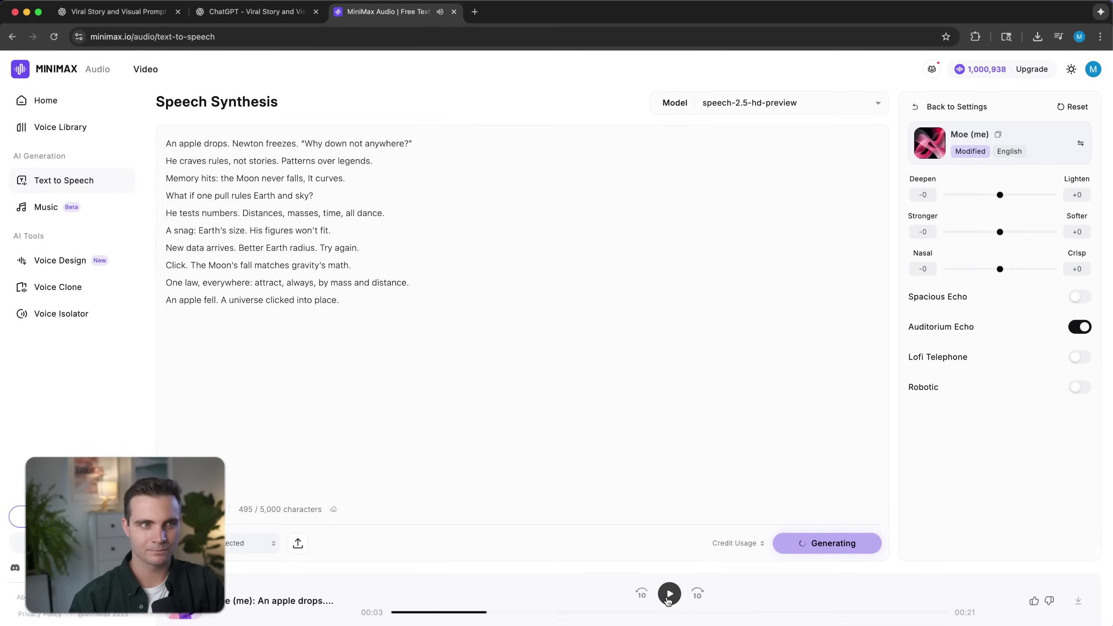
left_click(1084, 327)
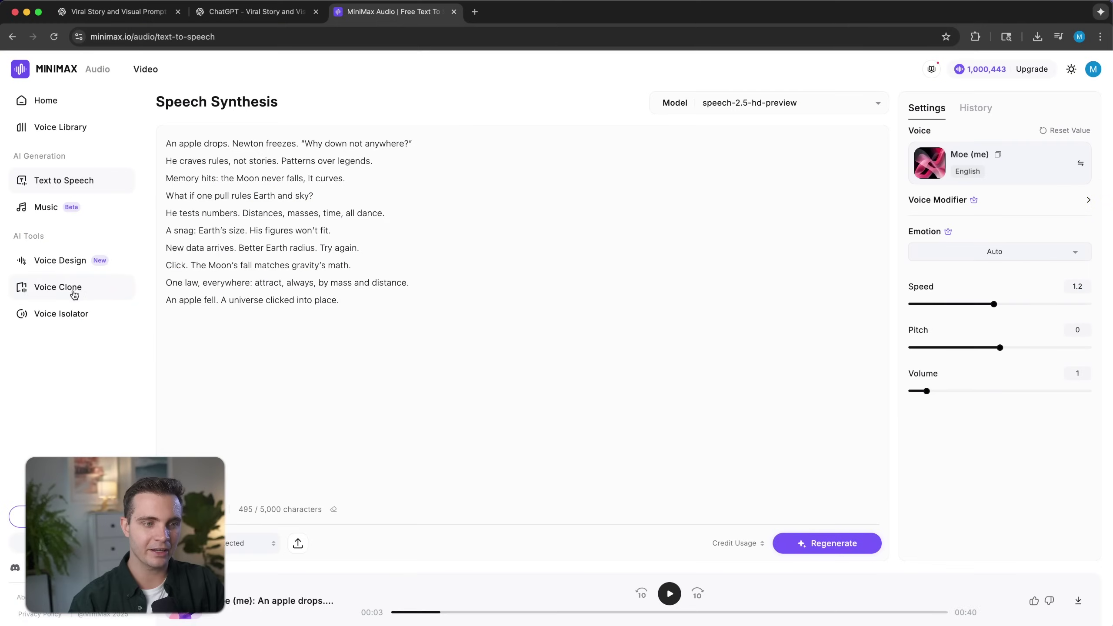
Step: In Voice Design, enter a prompt for a warm female storyteller with a slight British accent
left_click(61, 263)
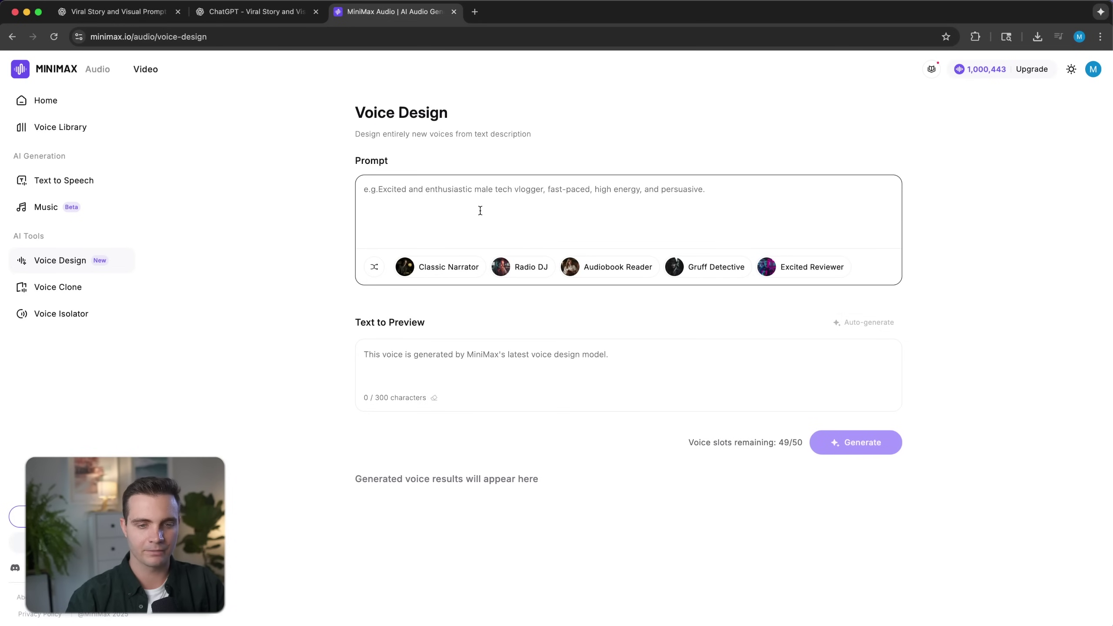
left_click(480, 211)
type("A wa")
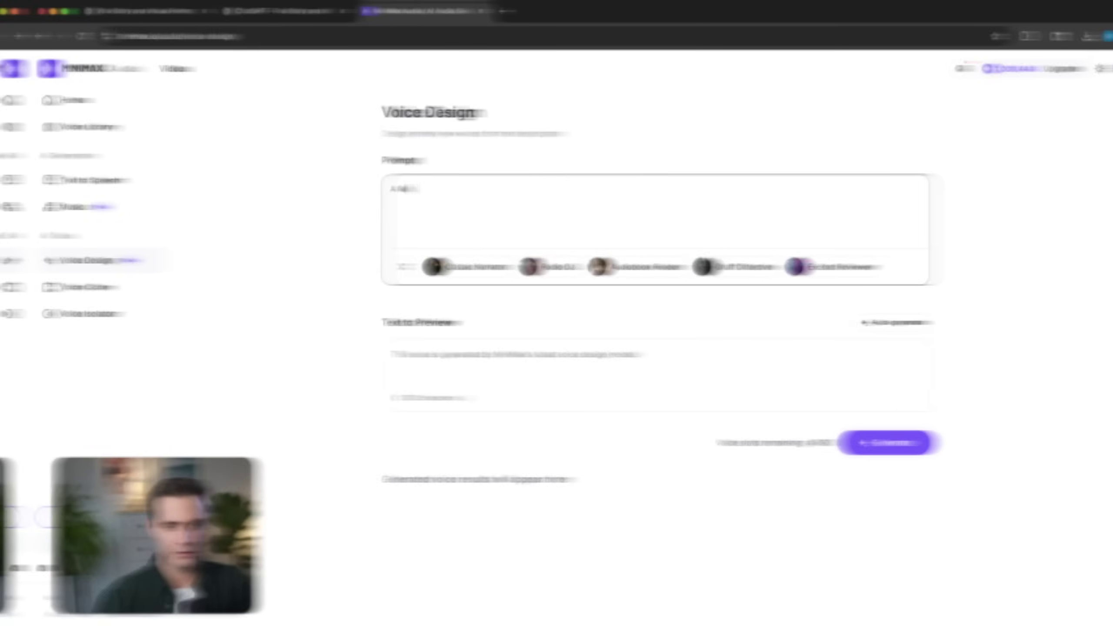
right_click(508, 189)
left_click(443, 201)
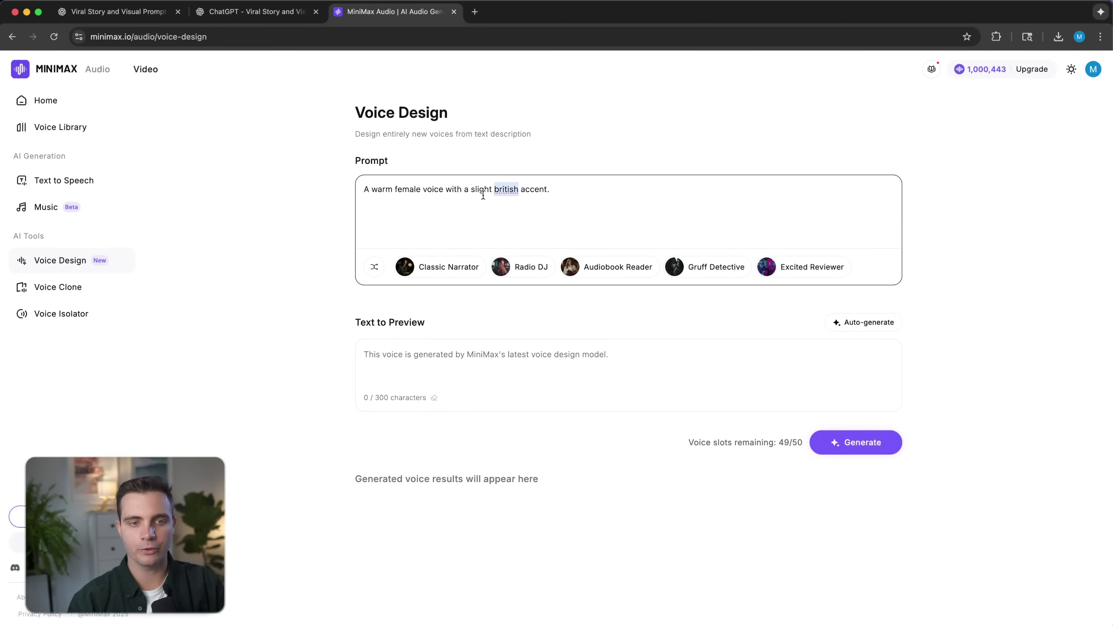
left_click(572, 189)
type("Perfect for storybook reader voice and children story narrator voice.")
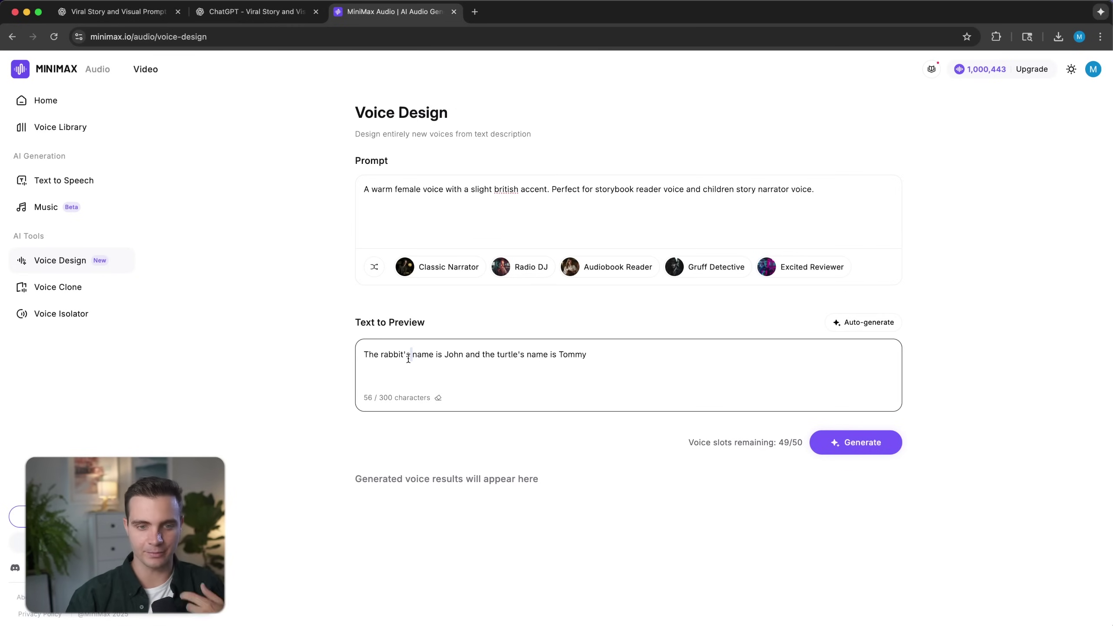
Step: Generate three candidate voices, audition them, and select Voice 1 for saving
left_click(880, 456)
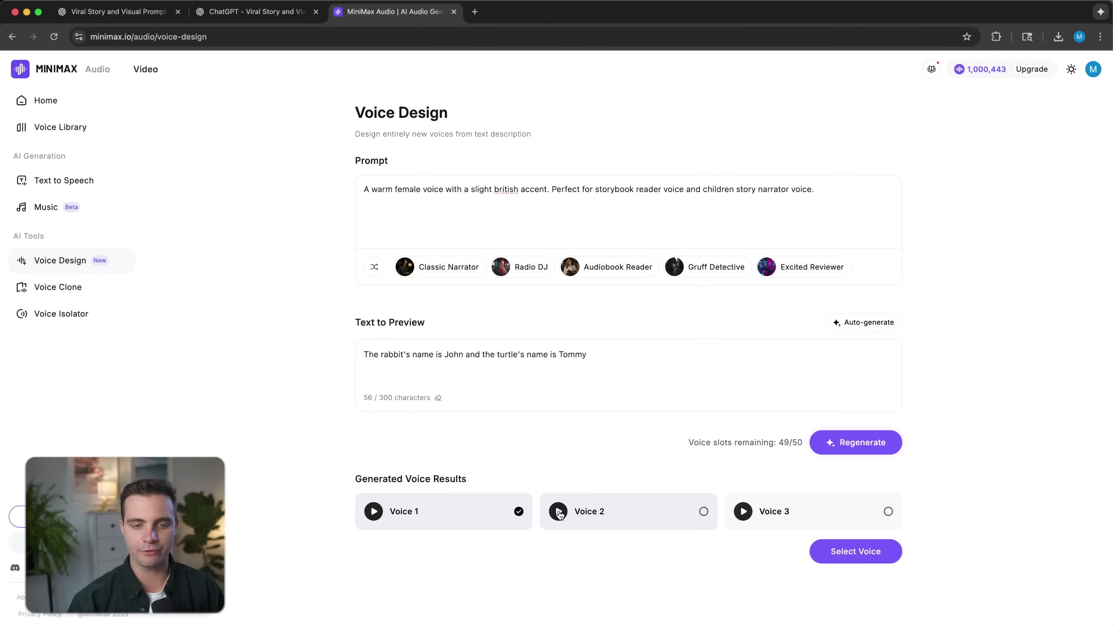
left_click(373, 511)
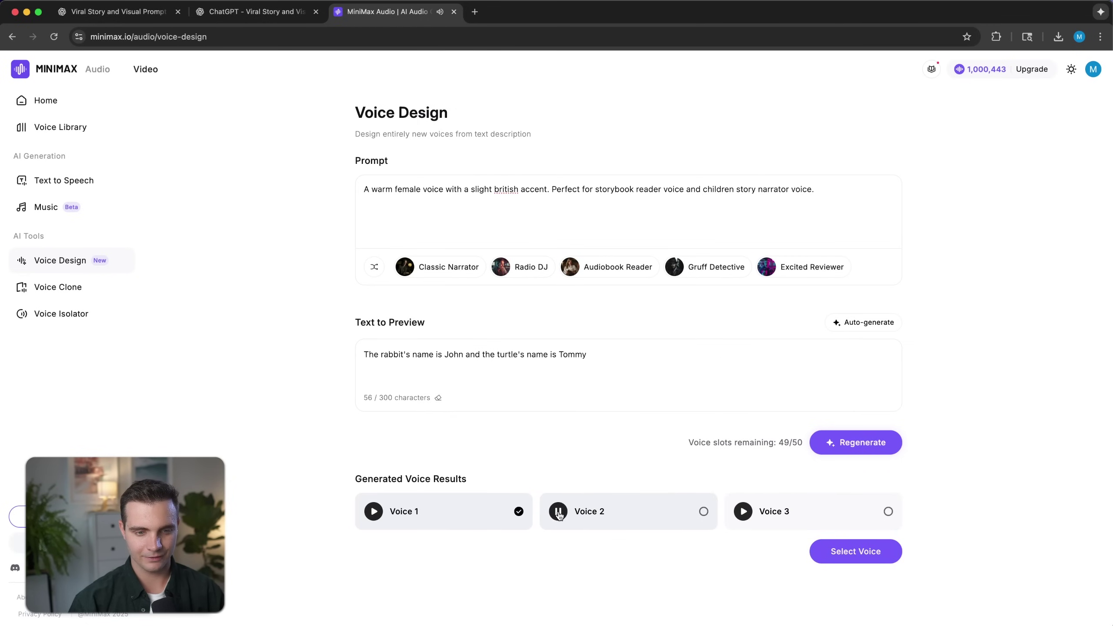
left_click(739, 511)
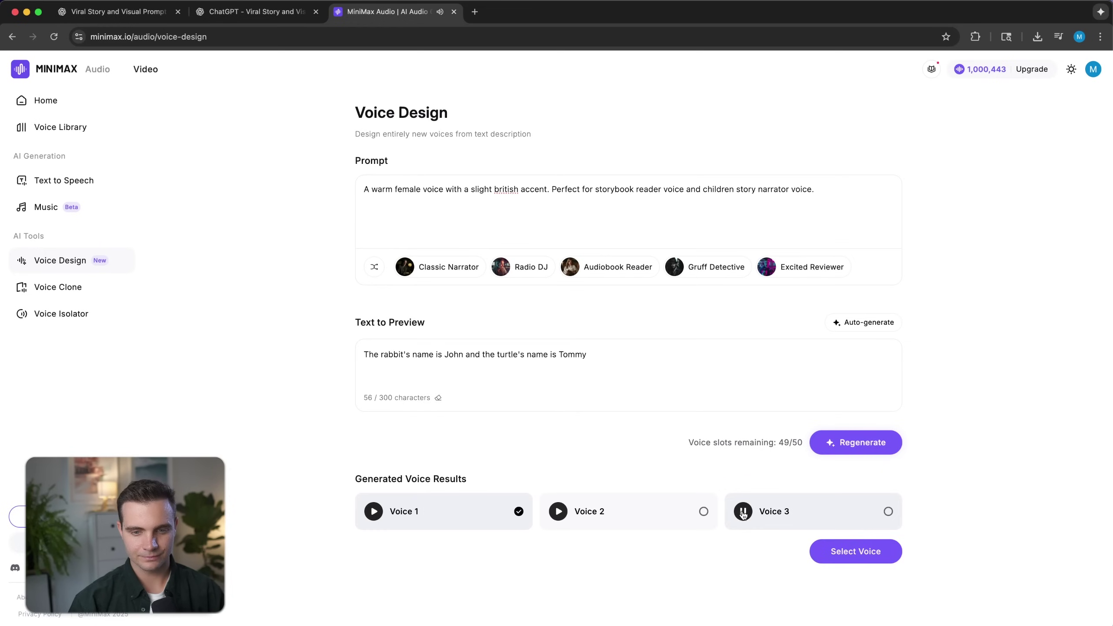
left_click(374, 511)
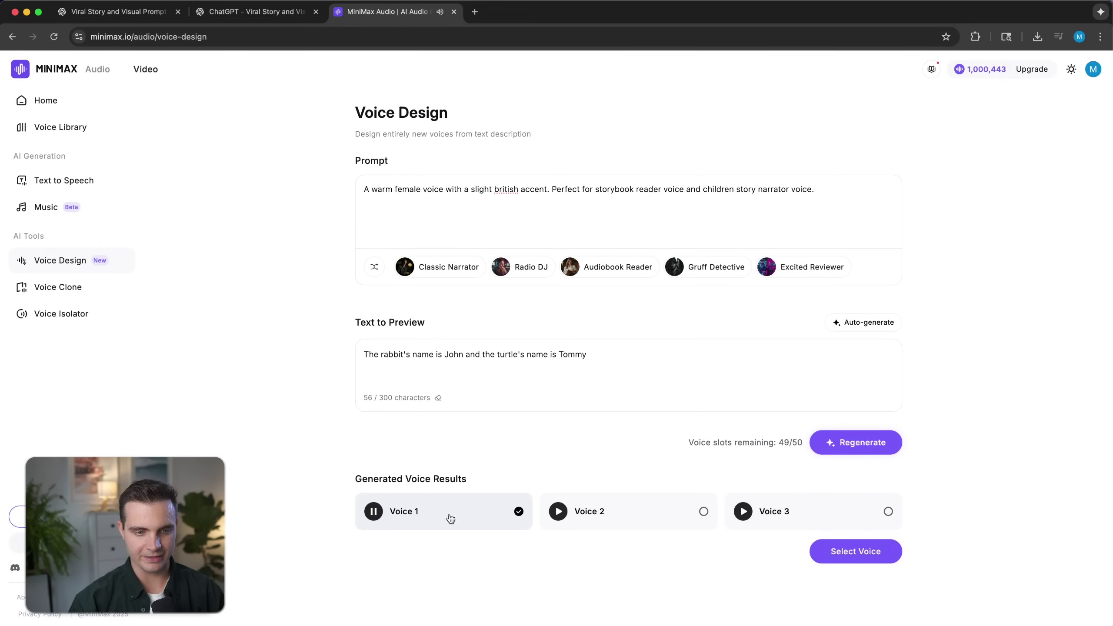
left_click(848, 553)
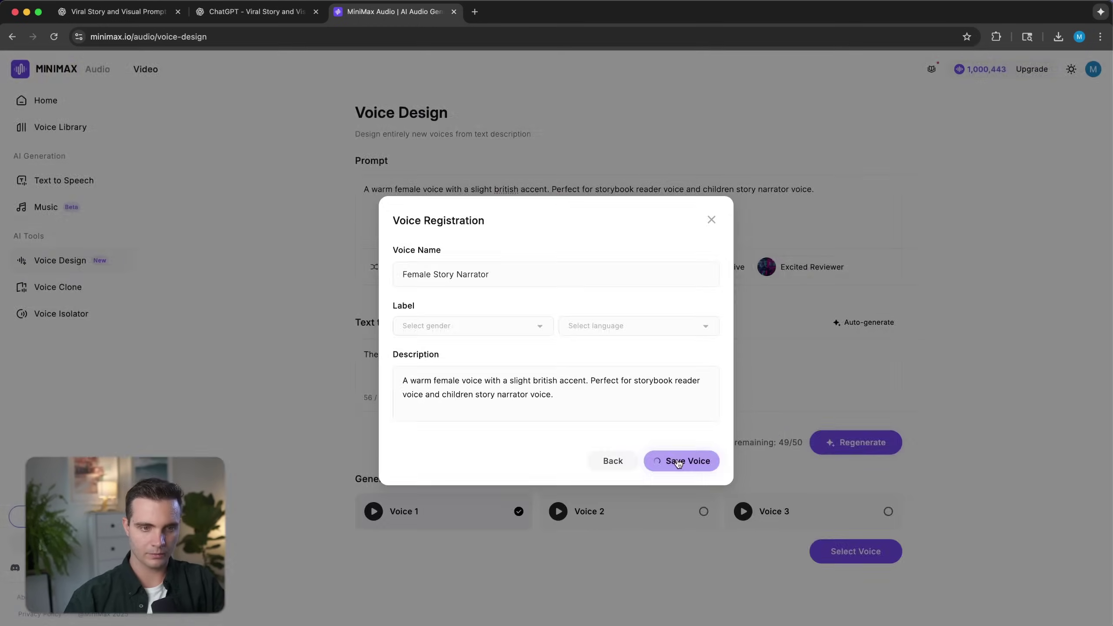
Step: Save the designed voice as Female Story Narrator and make it the active voice
left_click(715, 462)
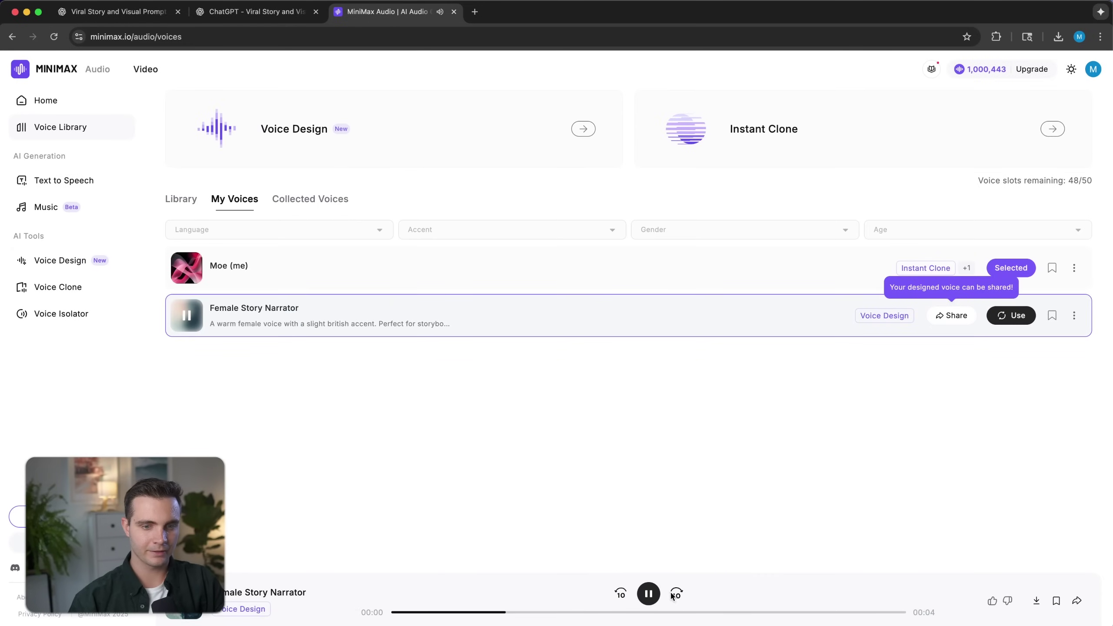
left_click(348, 318)
left_click(1011, 315)
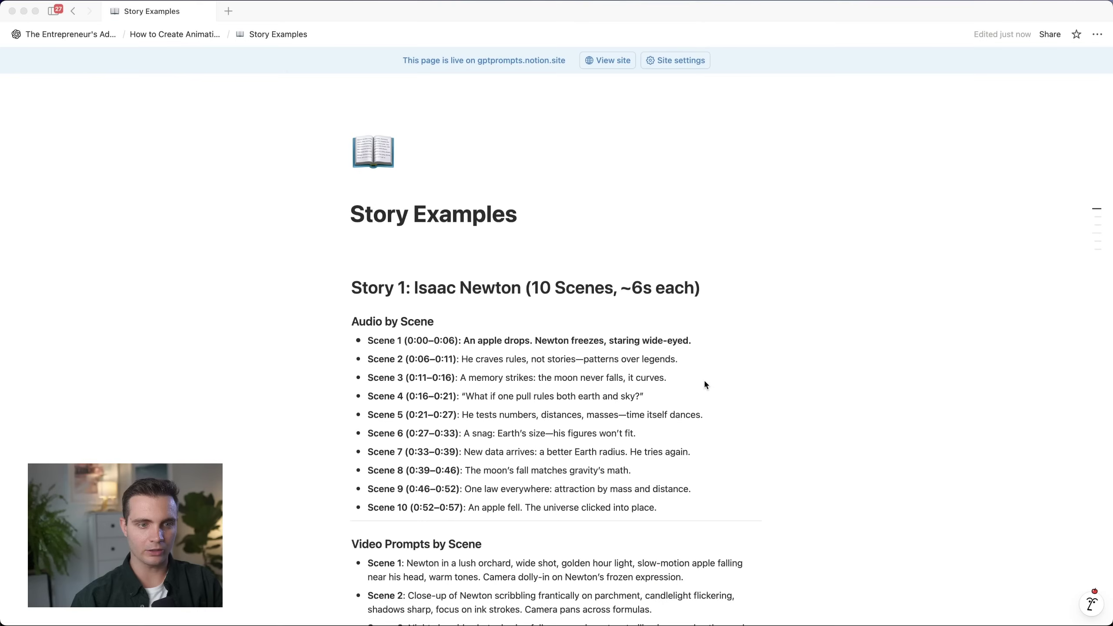
Step: Replace the script with Story 2's five turtle scene lines, generate the voiceover, and download it
scroll(705, 384, "down", 15)
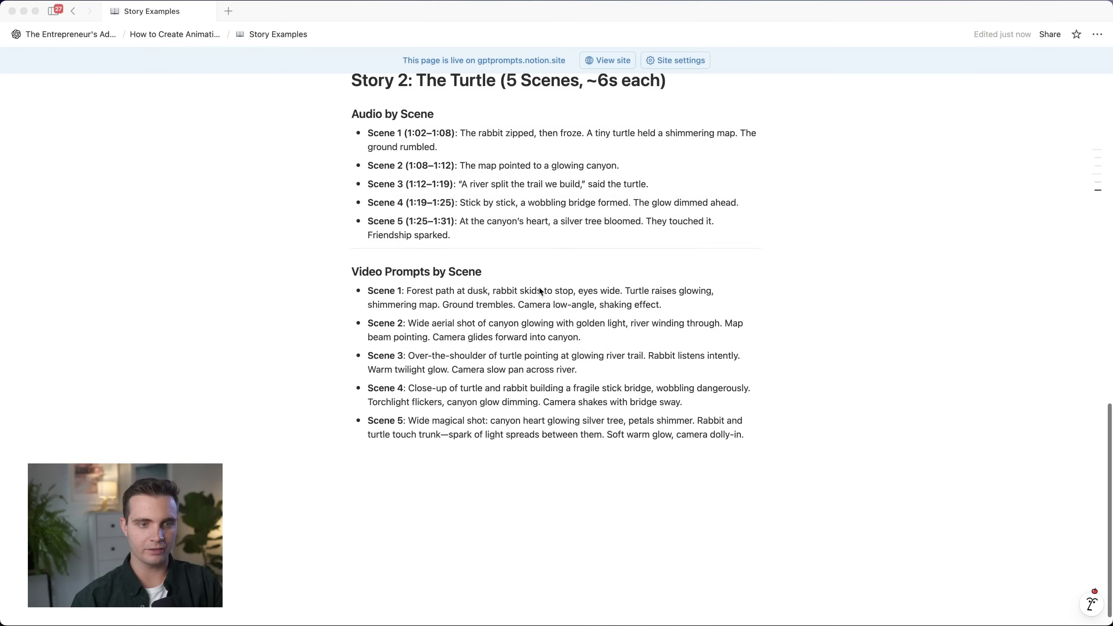
left_click(368, 193)
left_click_drag(368, 193, 478, 306)
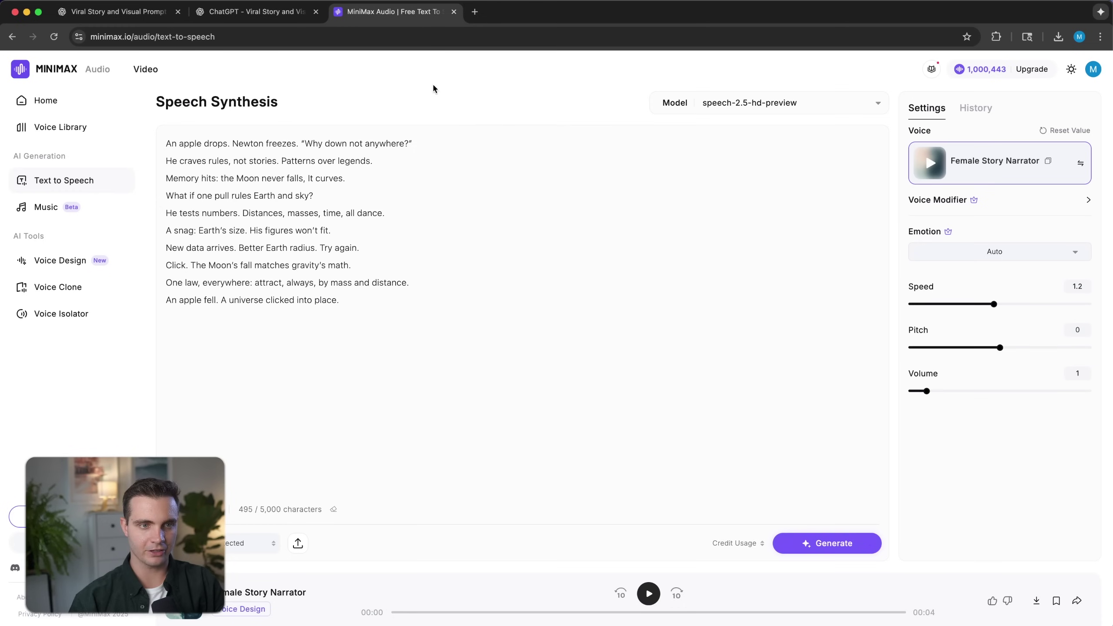
key("super+a")
key("super+v")
left_click(827, 543)
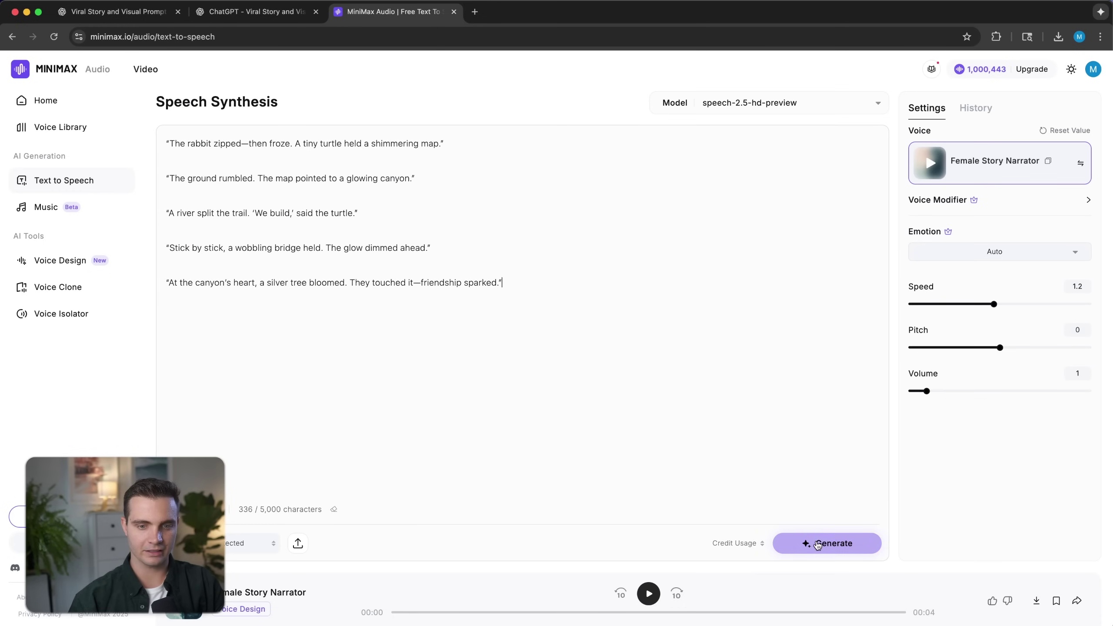
mouse_move(737, 543)
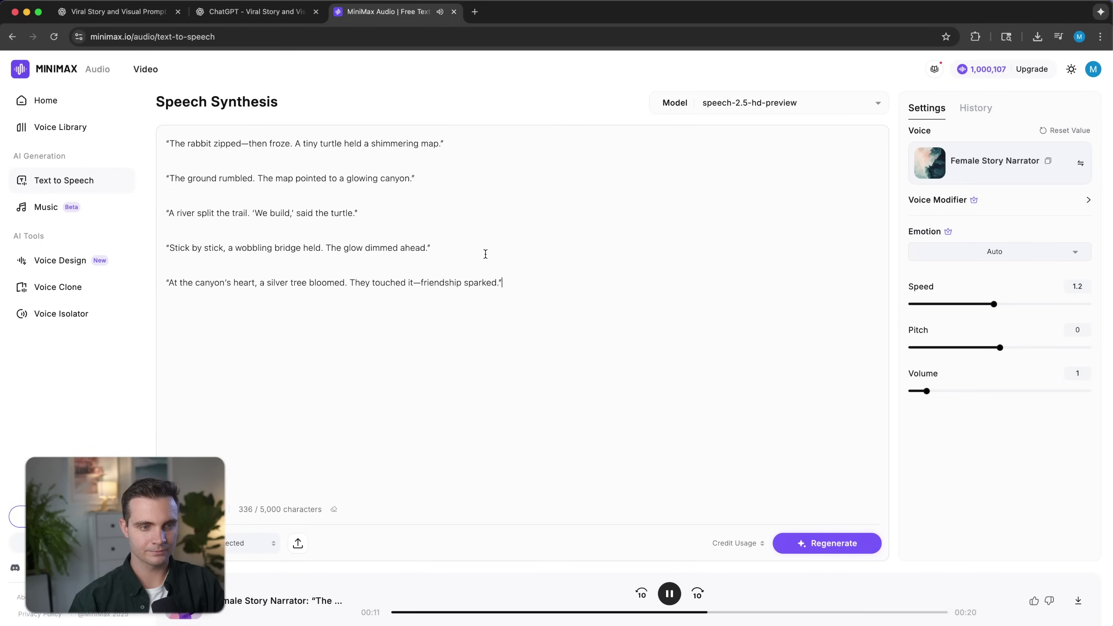
left_click(665, 594)
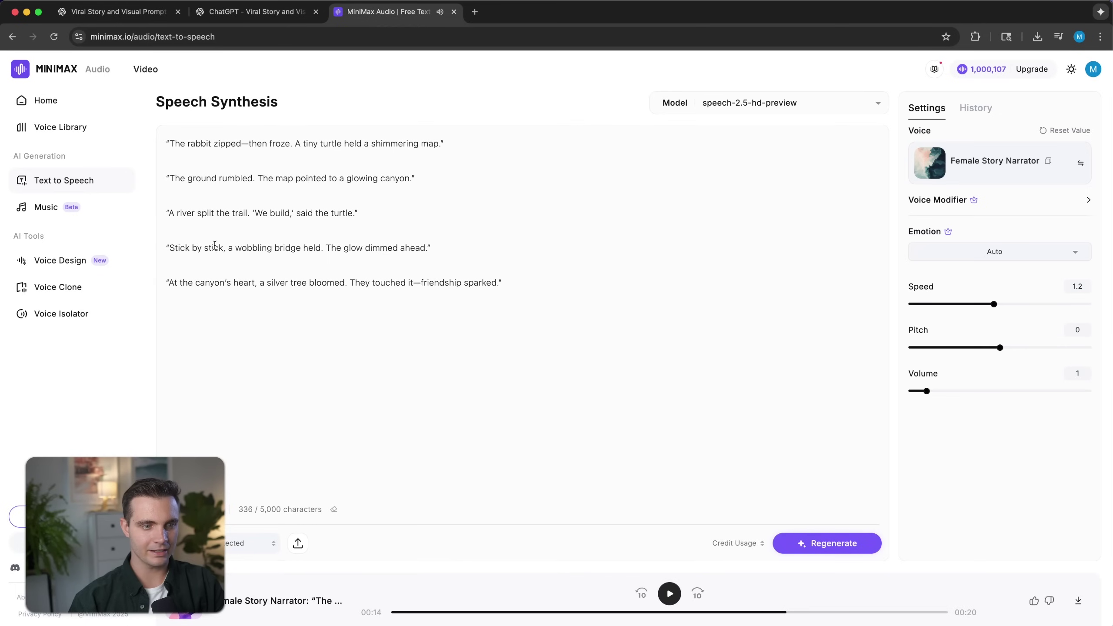
left_click(1079, 601)
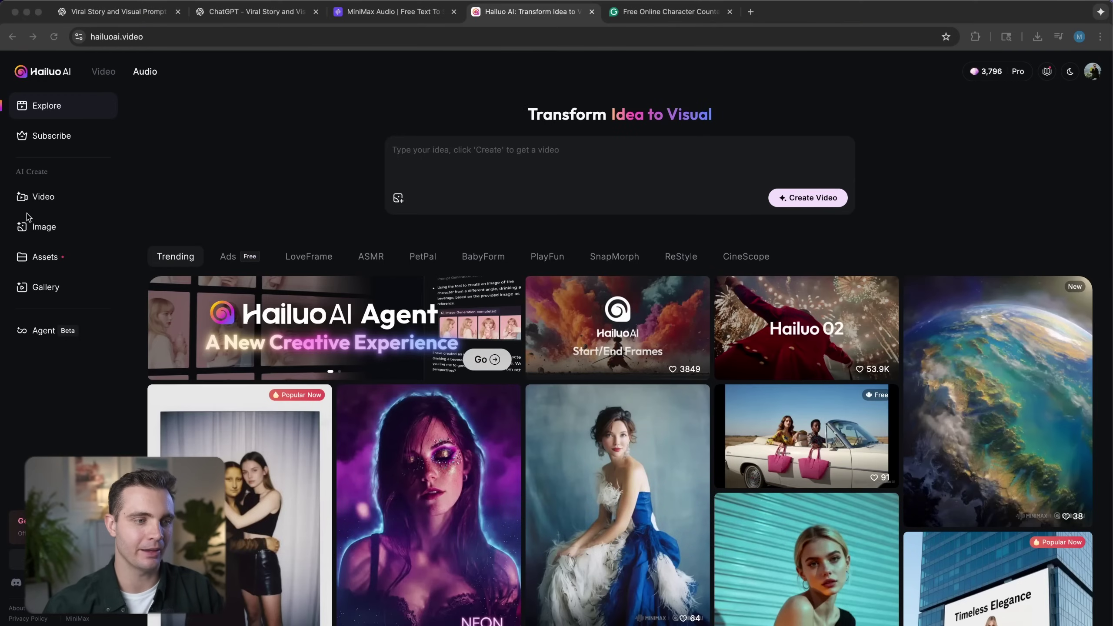
Step: Switch to the Hailuo AI tab and open the Agent (Beta) workspace
left_click(37, 205)
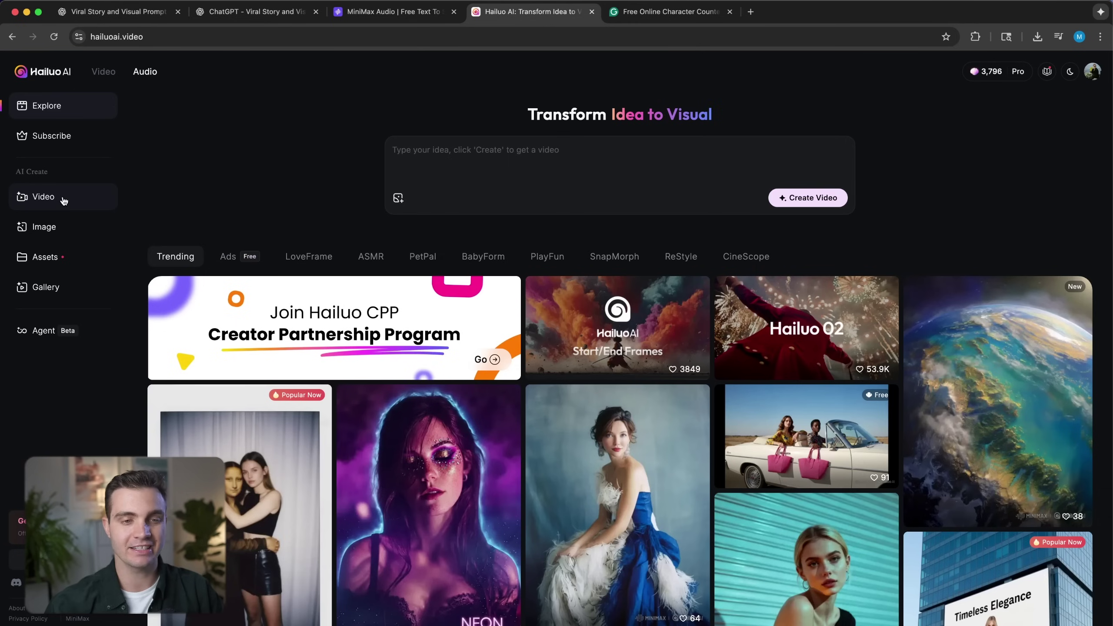
left_click(42, 338)
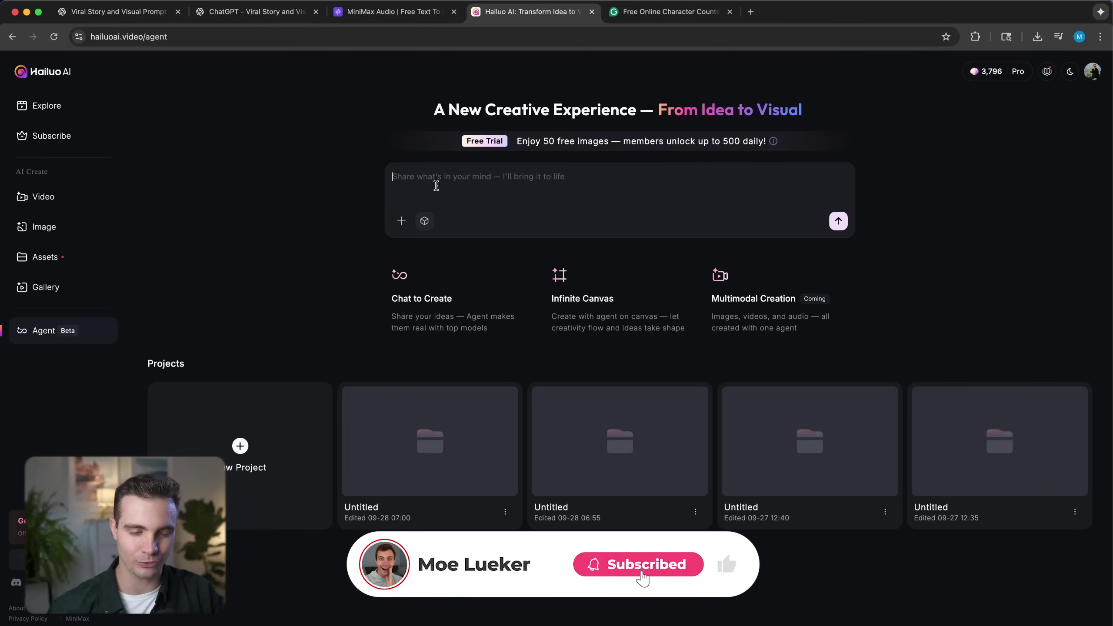
Step: Turn off Auto models: Hailuo 02 for video; Nano Banana, Seedream 4.0, F.1 Kontext for images
left_click(424, 221)
scroll(469, 400, "down", 2)
scroll(471, 405, "up", 2)
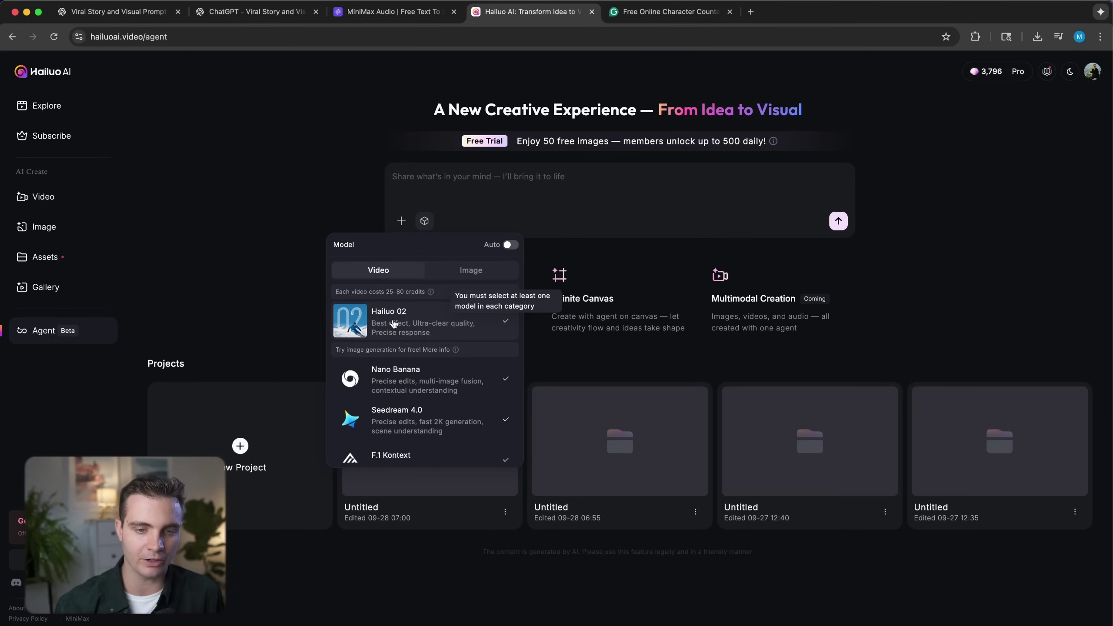
scroll(416, 351, "down", 3)
scroll(438, 344, "up", 1)
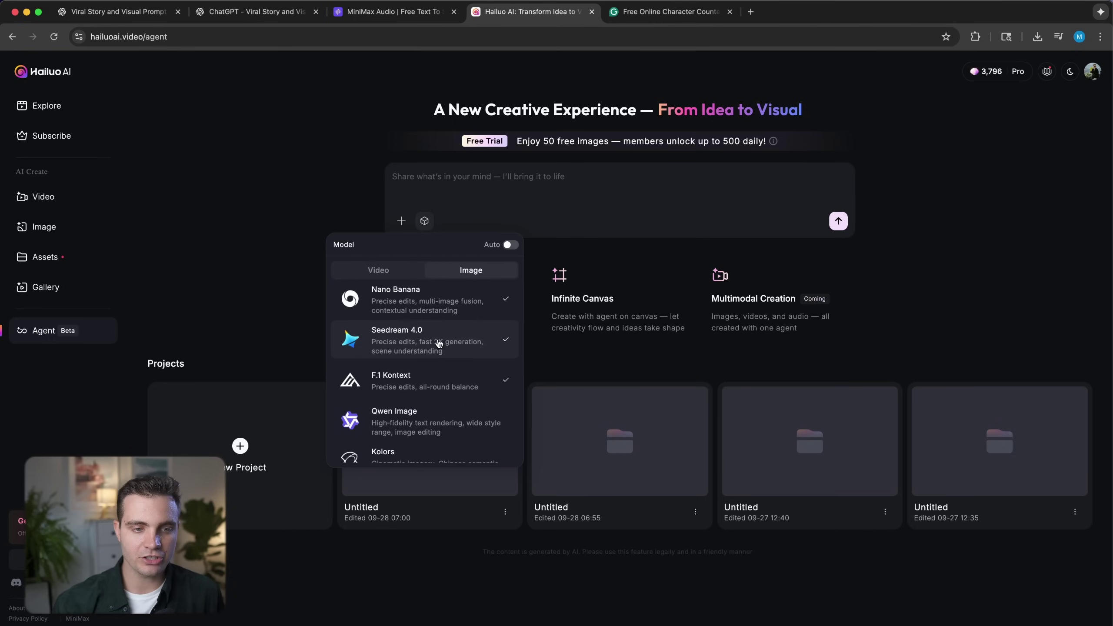
scroll(439, 344, "up", 1)
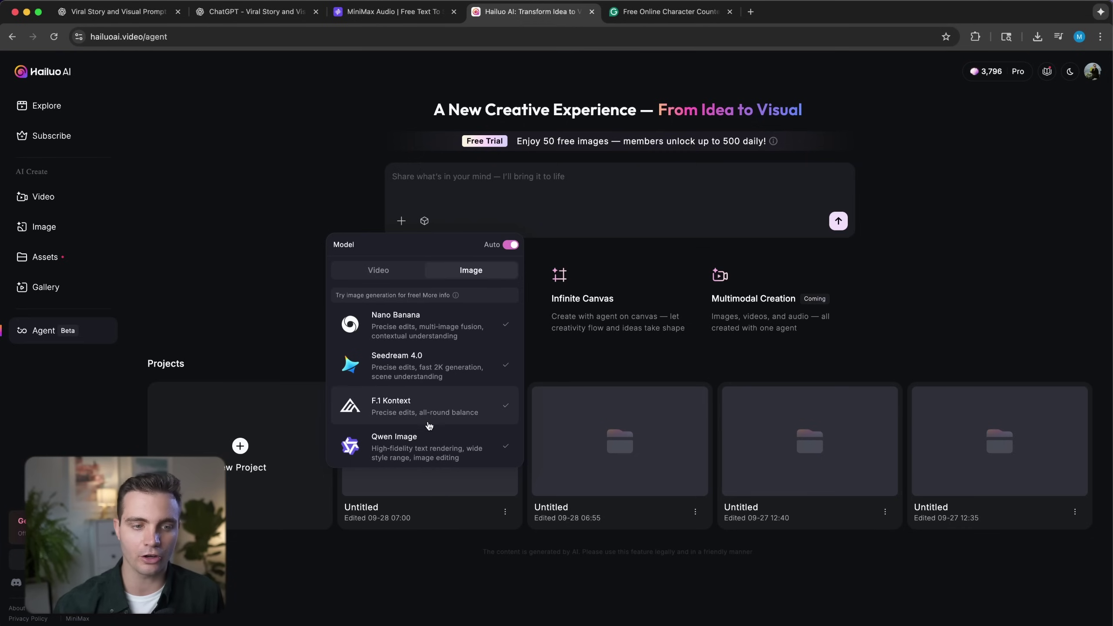
left_click(426, 371)
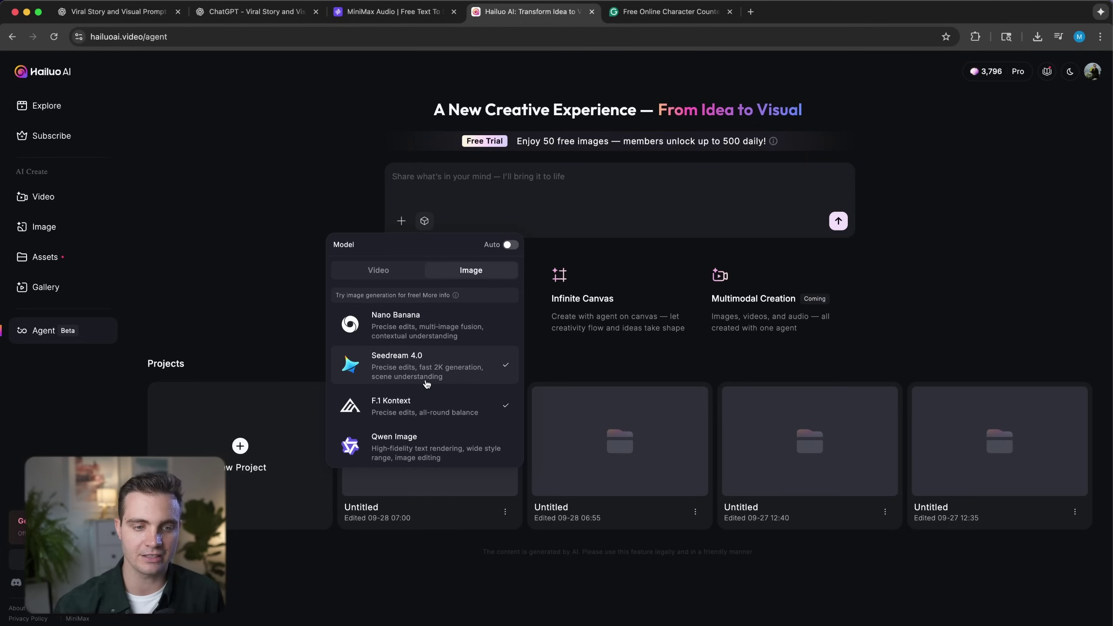
left_click(427, 330)
scroll(397, 328, "up", 2)
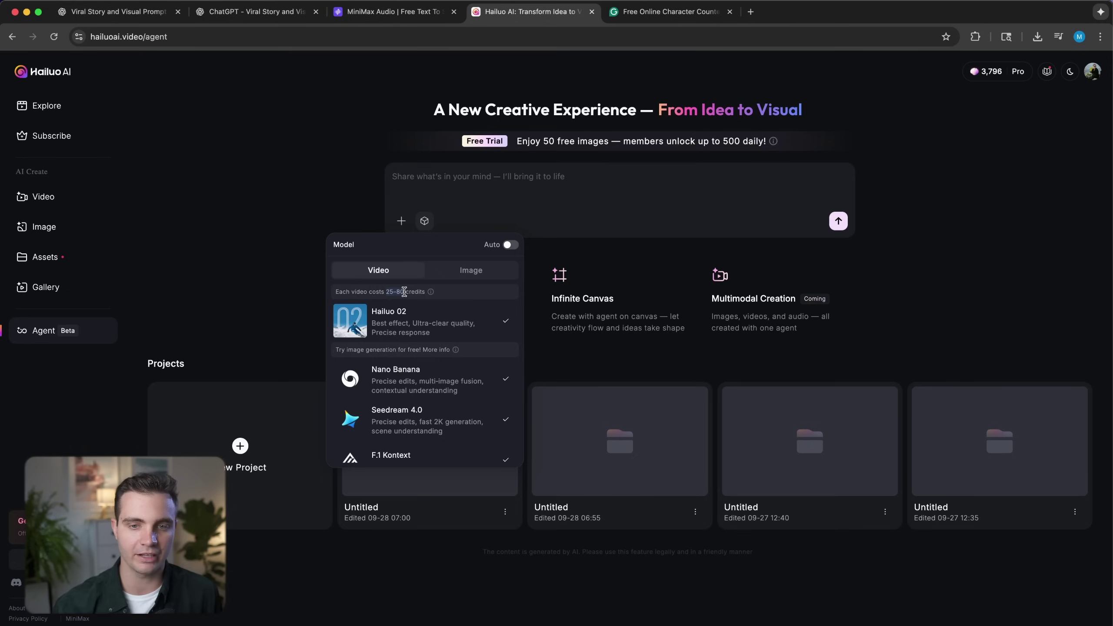
mouse_move(986, 77)
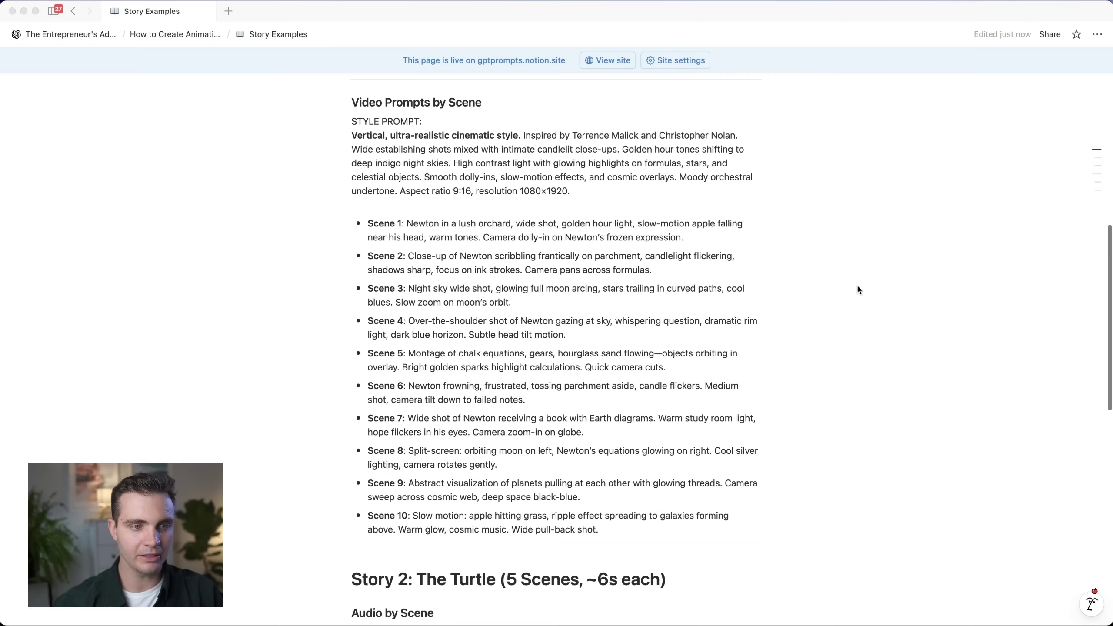
Step: Send the Agent the Newton style and ten scene prompts, with 'Vertical 9:16, 1080×1920' changed to 'Horizontal'
scroll(857, 288, "up", 1)
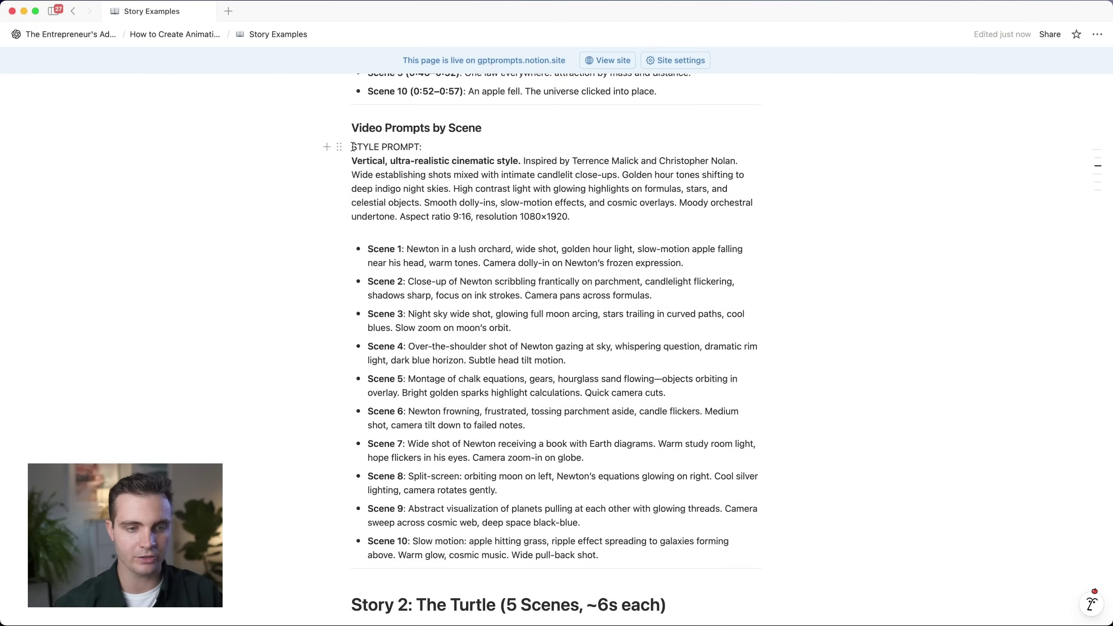
left_click_drag(353, 146, 675, 546)
left_click_drag(675, 545, 605, 556)
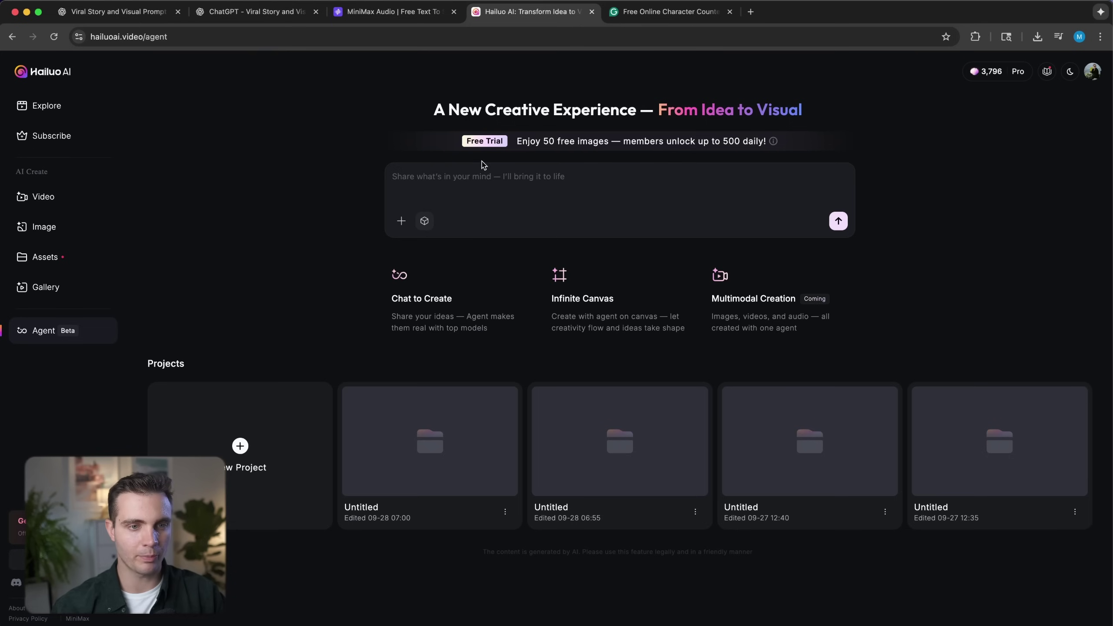
key("super+v")
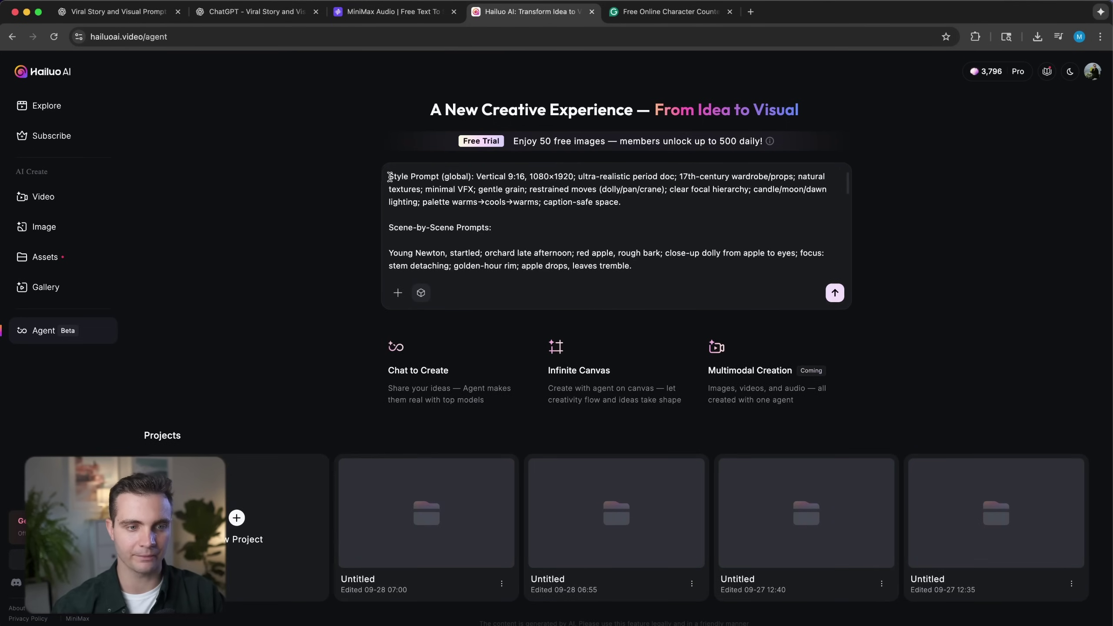
left_click_drag(476, 175, 557, 175)
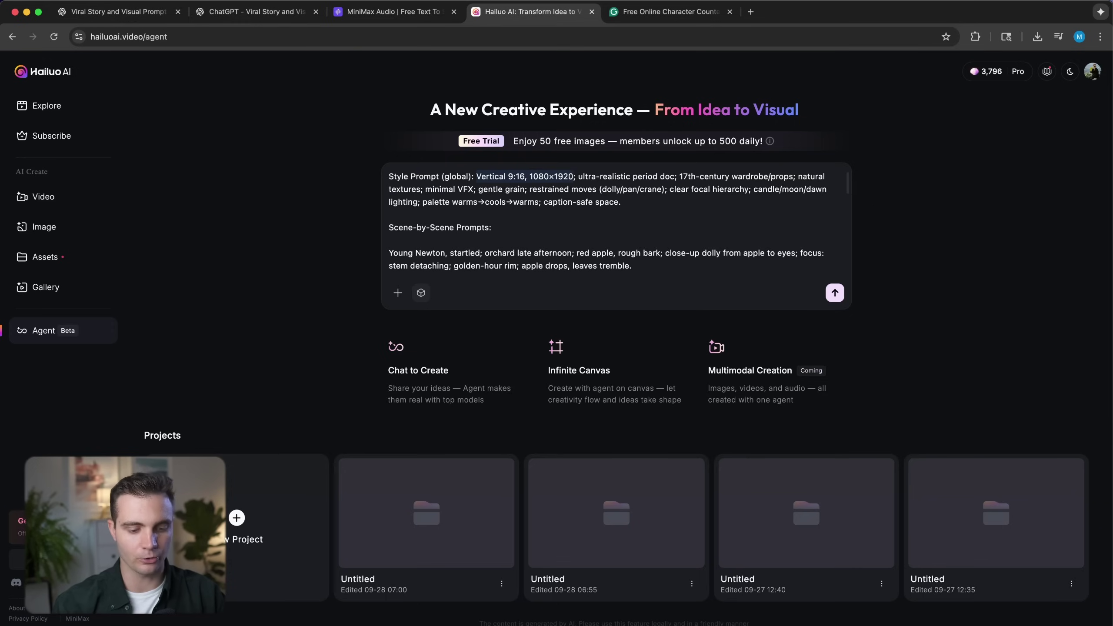
type("Horizontal")
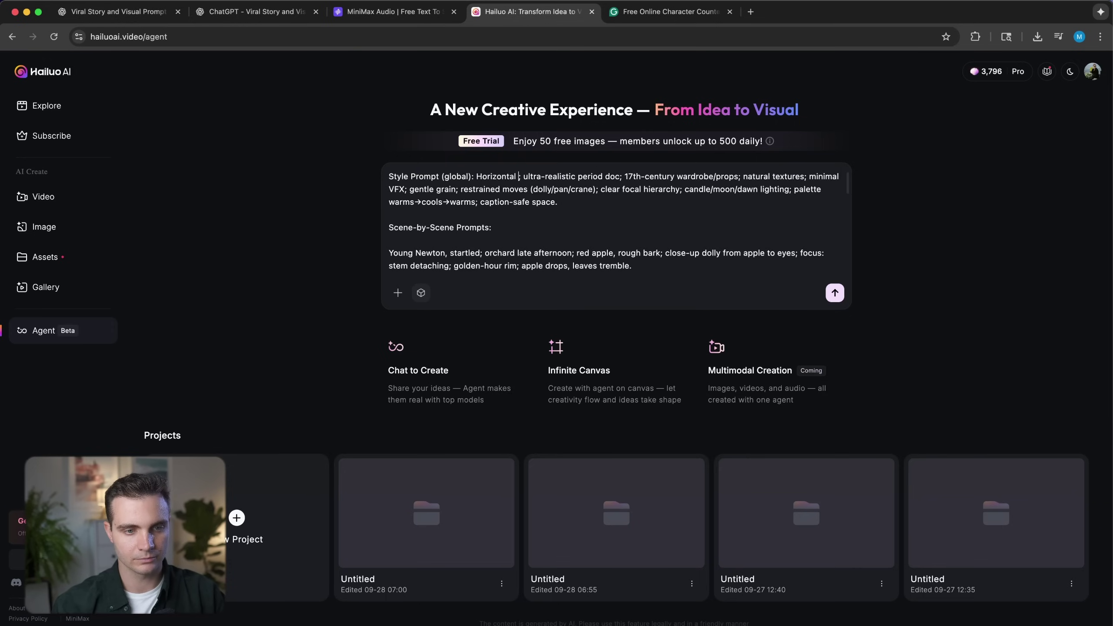
scroll(446, 206, "down", 10)
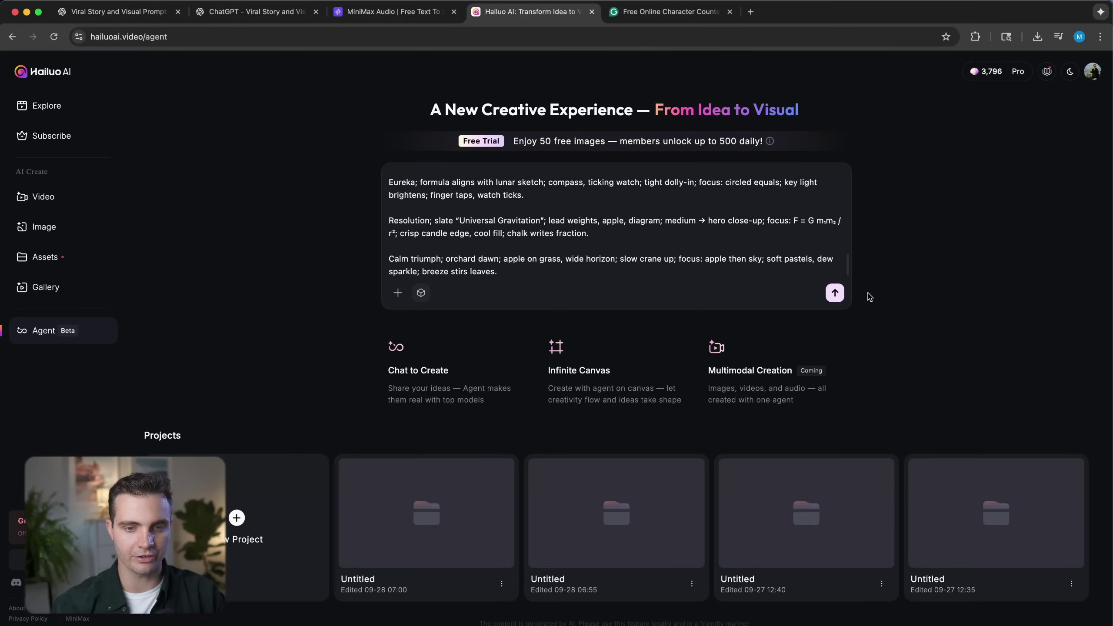
left_click(835, 293)
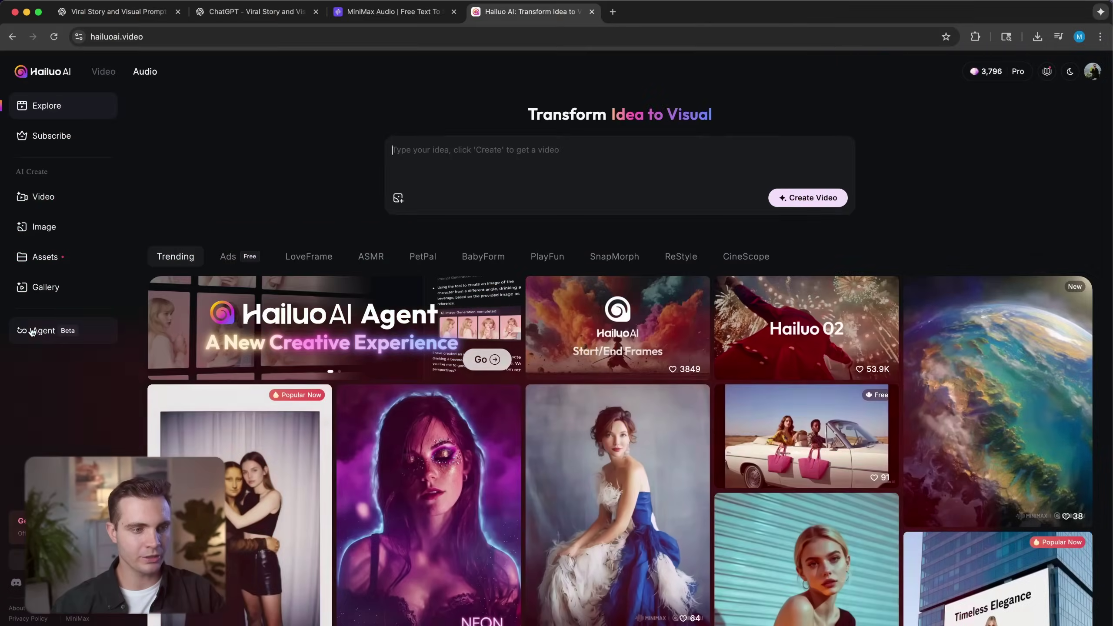
Step: Give the Hailuo Agent the Ghibli-style turtle story scene prompts, then review the Smart Plan's Global Style
left_click(32, 332)
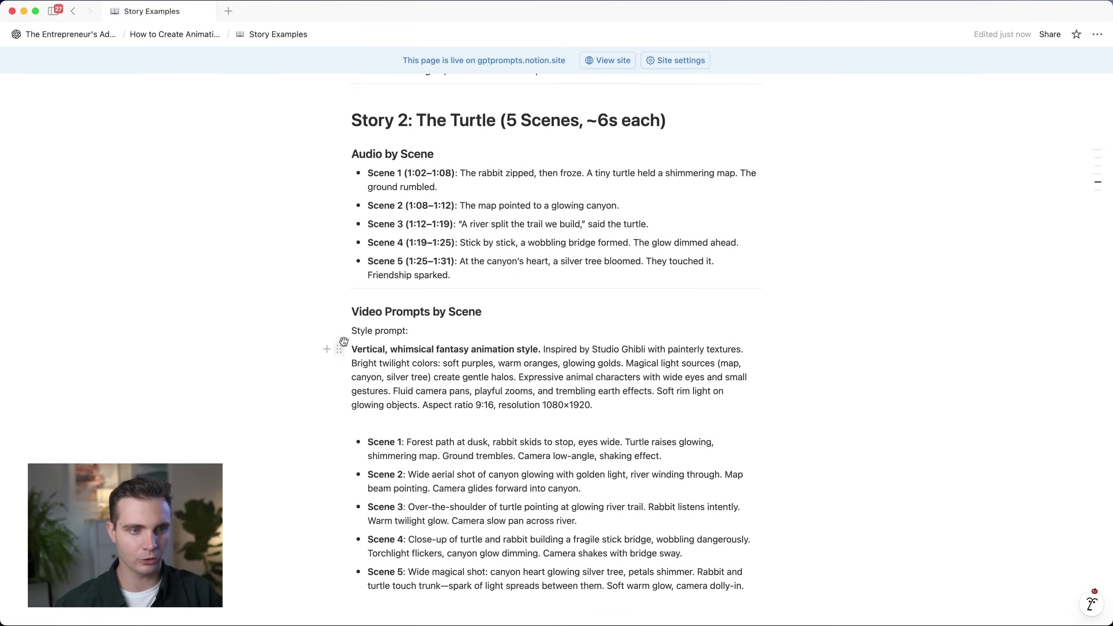
left_click_drag(344, 342, 770, 424)
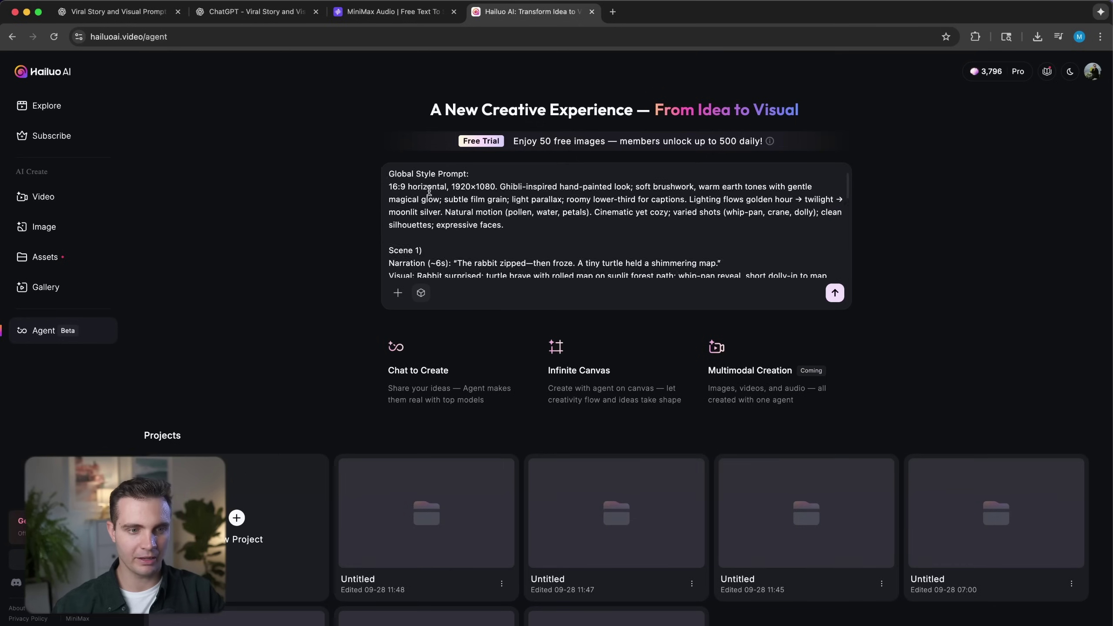
scroll(458, 222, "down", 1)
scroll(460, 222, "down", 10)
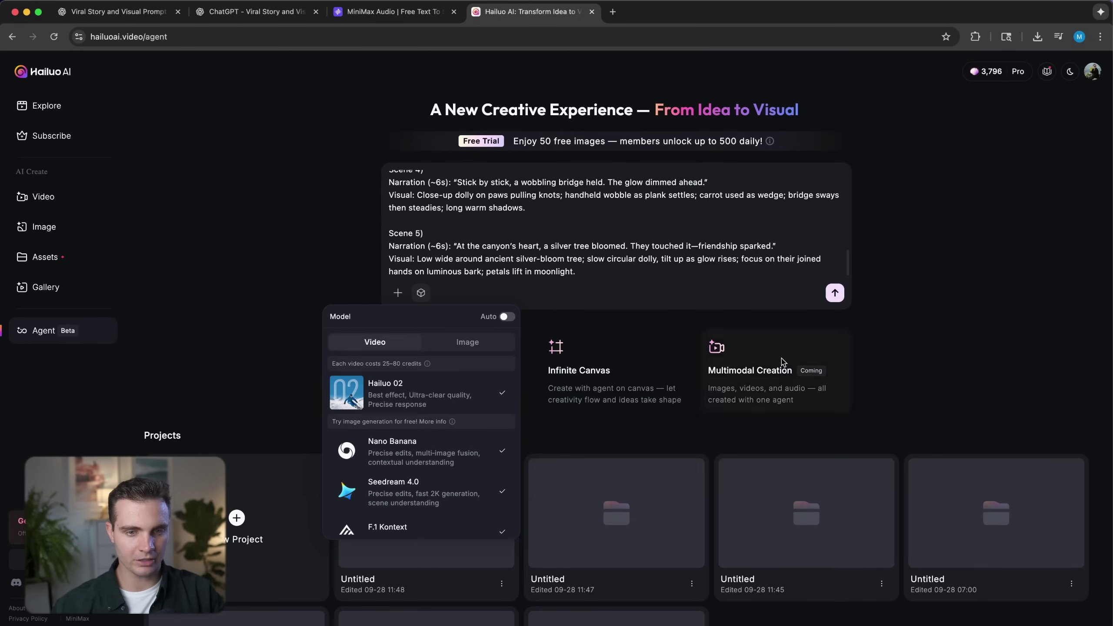
left_click(834, 294)
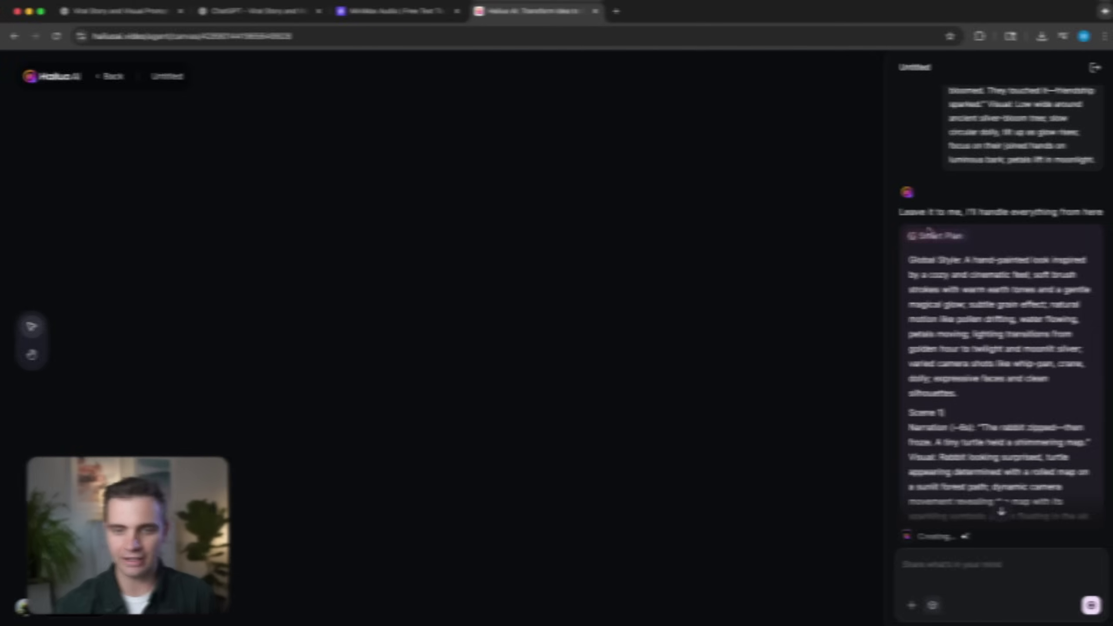
left_click_drag(905, 257, 993, 410)
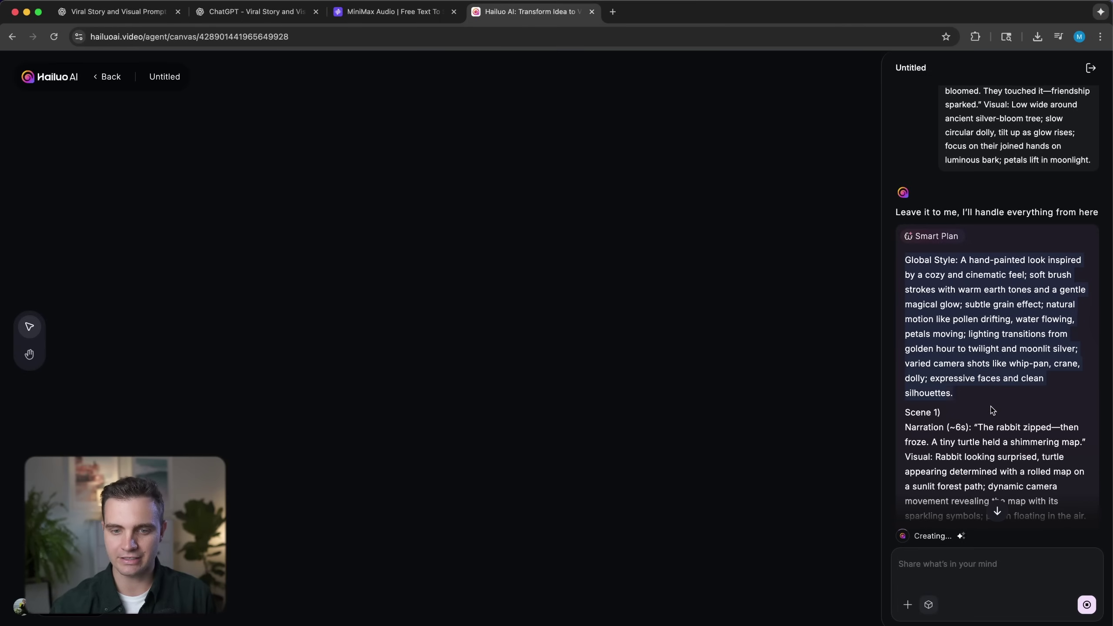
scroll(993, 411, "down", 10)
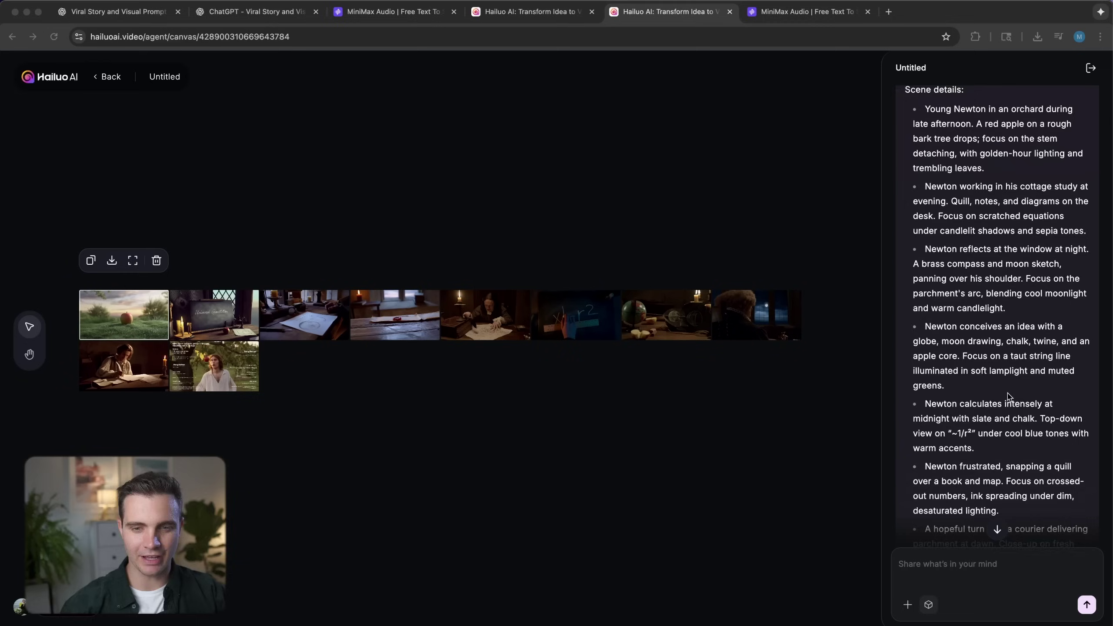
Step: Download the finished Newton video without a watermark
scroll(1007, 397, "down", 10)
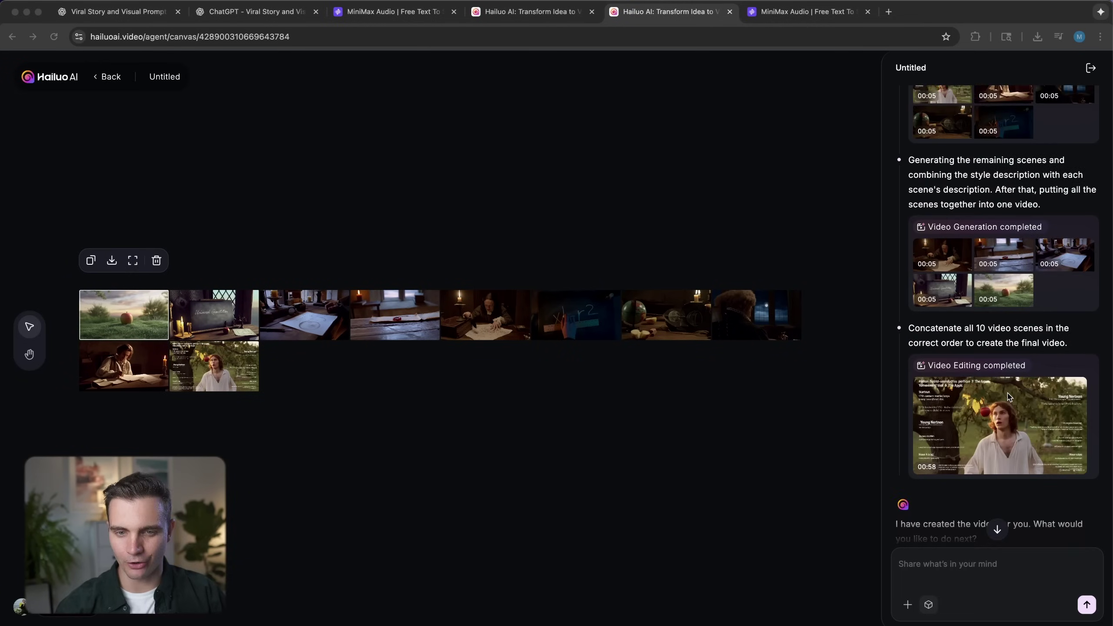
scroll(1007, 397, "up", 5)
scroll(1008, 397, "up", 2)
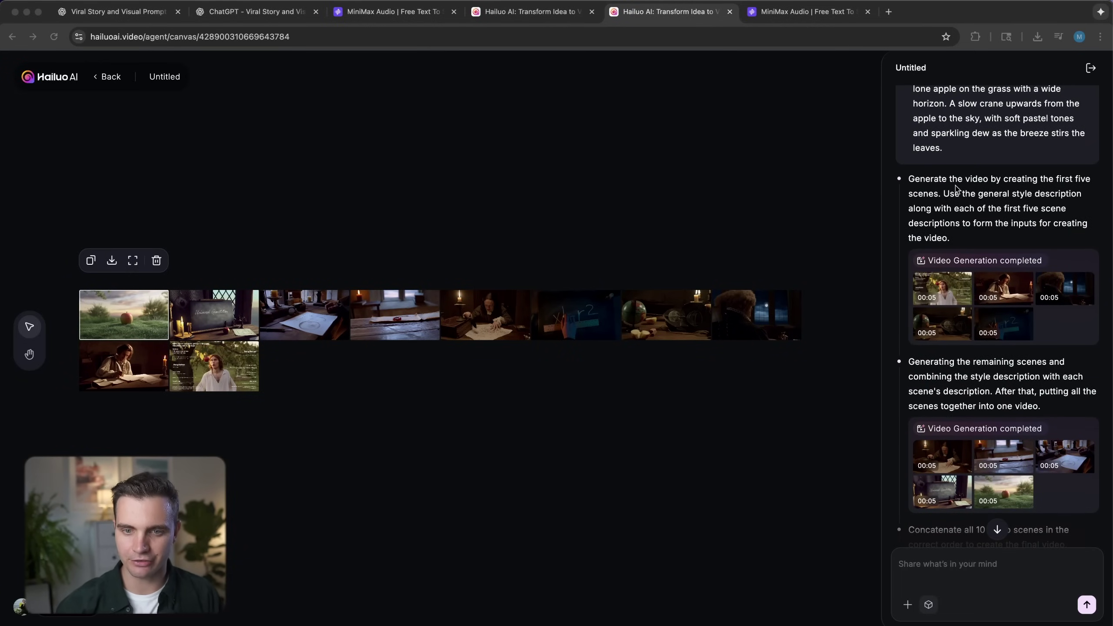
scroll(979, 239, "down", 5)
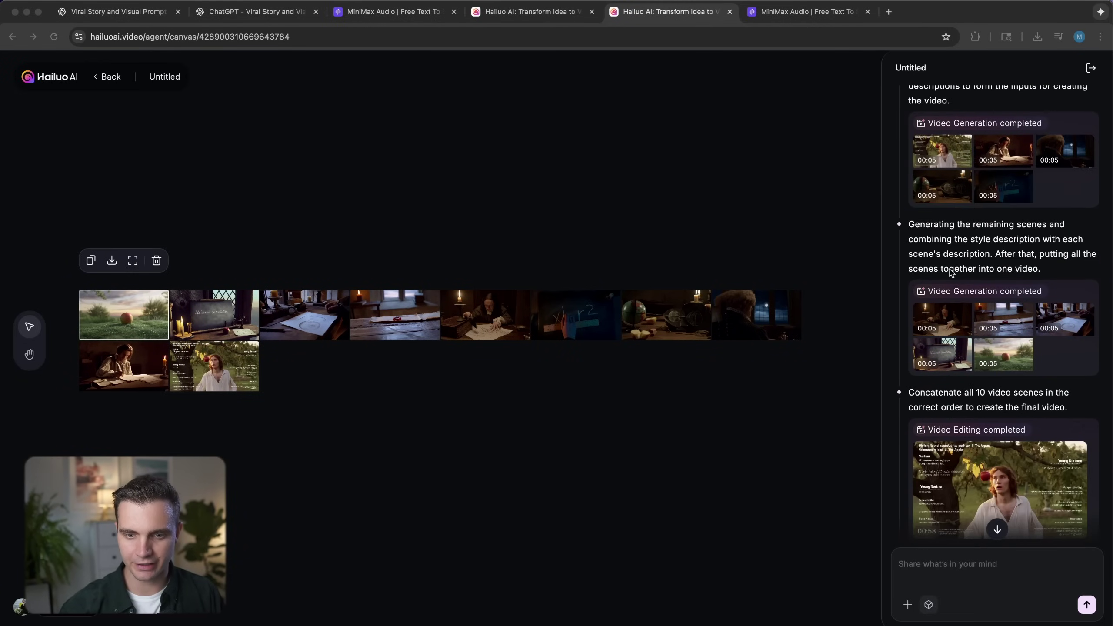
scroll(951, 272, "down", 4)
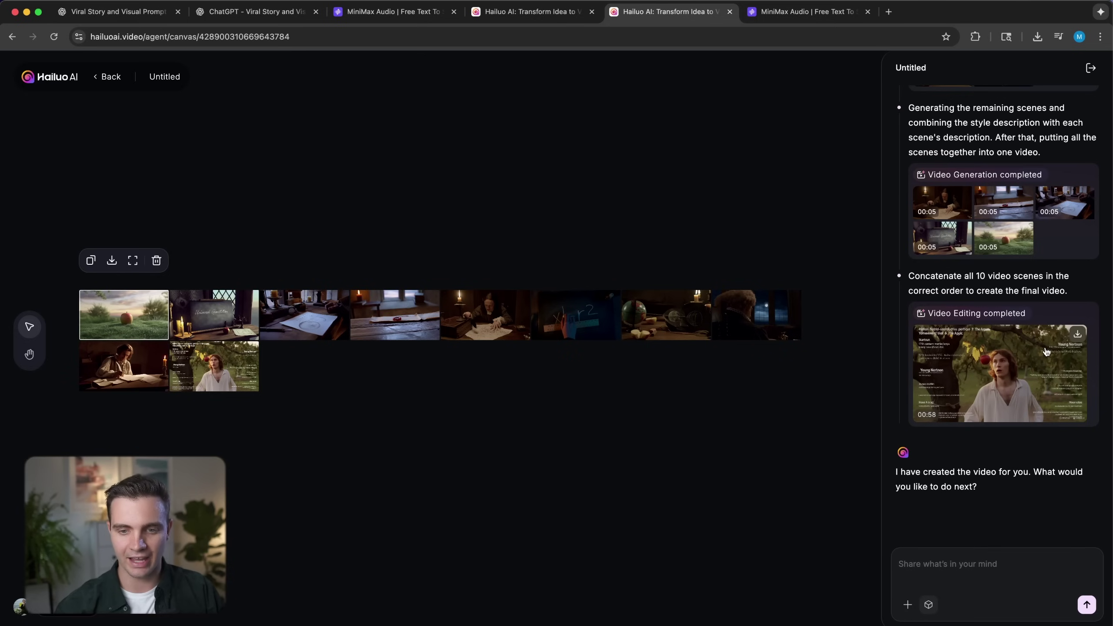
left_click(1077, 335)
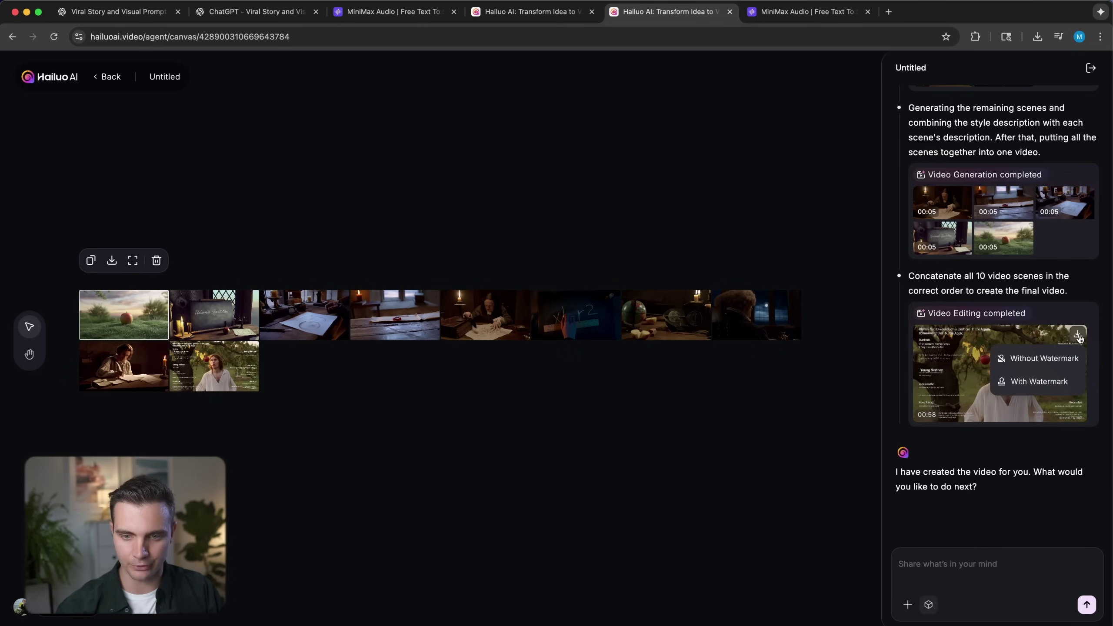
left_click(1045, 358)
Step: Preview the 00:59 Newton video full screen, then move to the Ghibli clip project
left_click(986, 372)
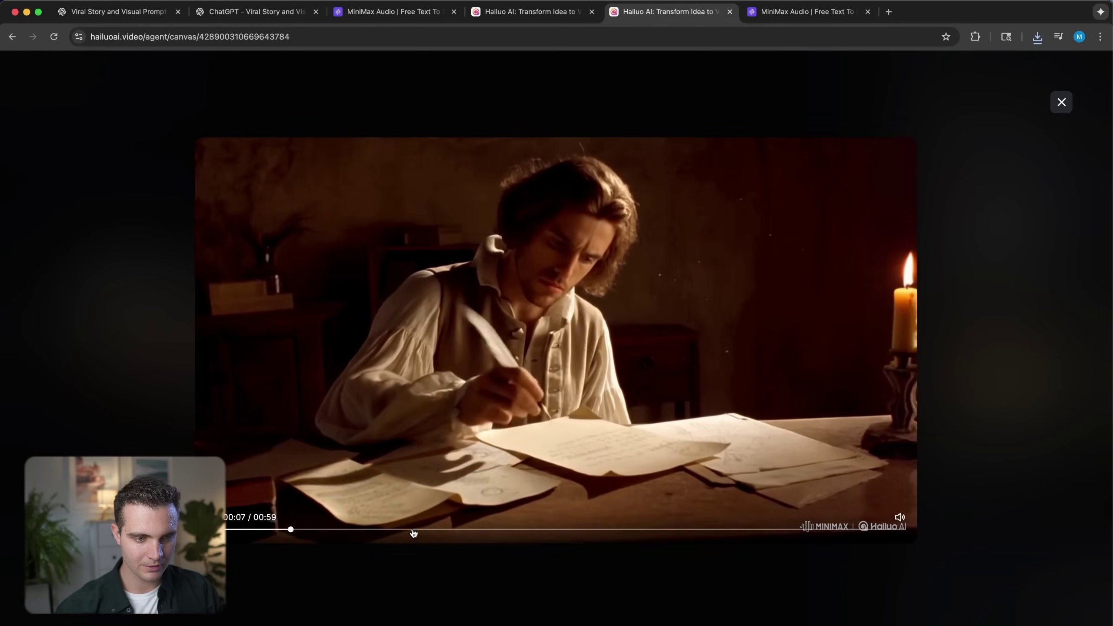
key("space")
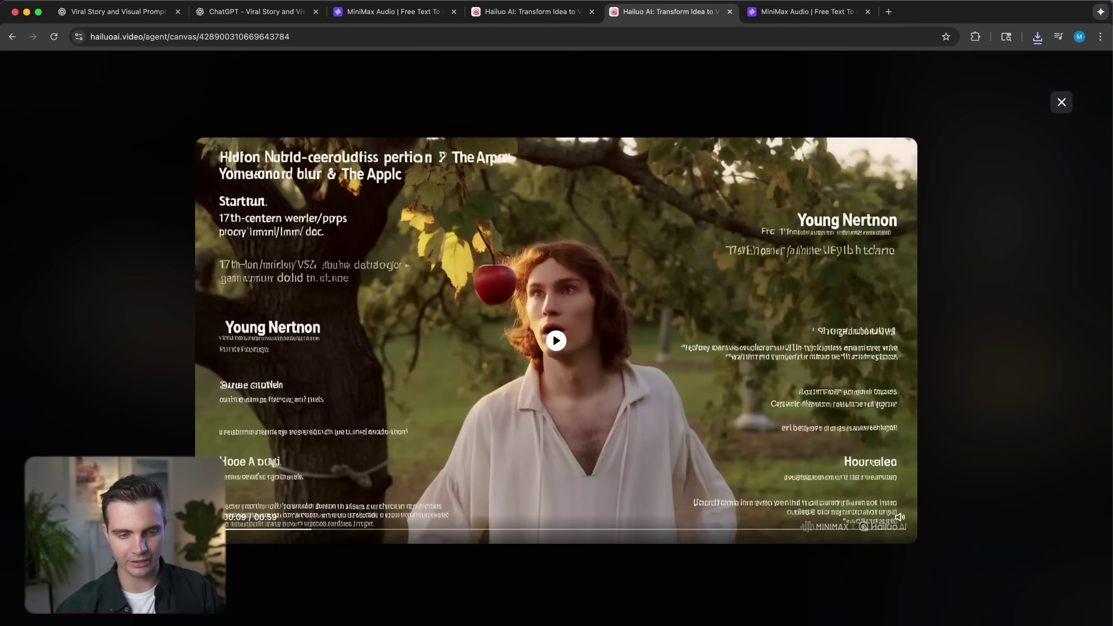
key("ctrl+shift+Tab")
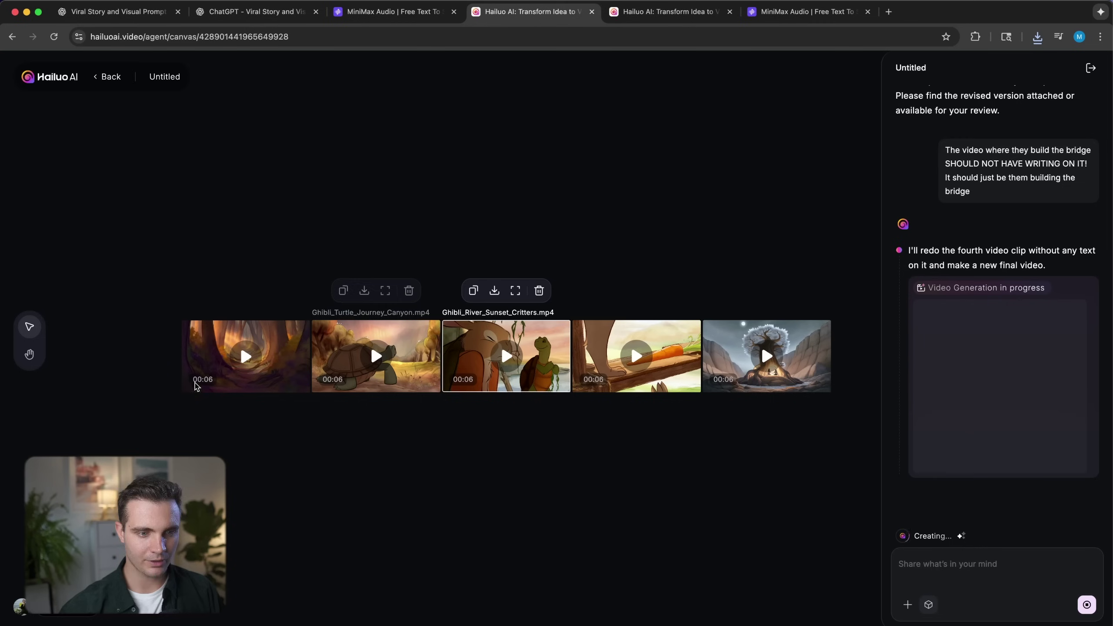
left_click(246, 360)
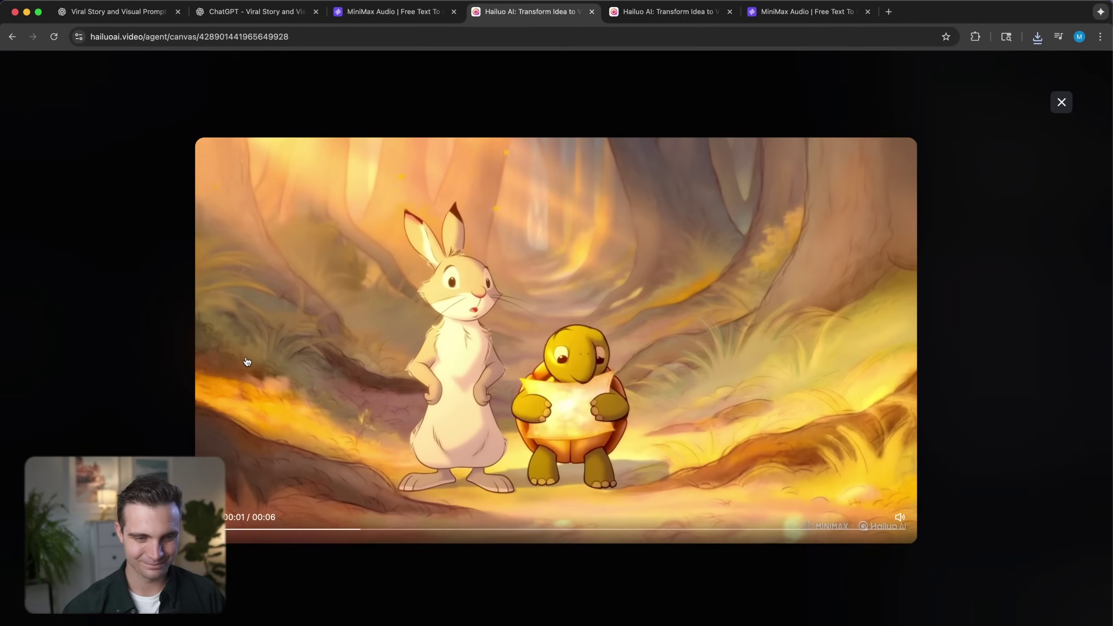
left_click(1061, 102)
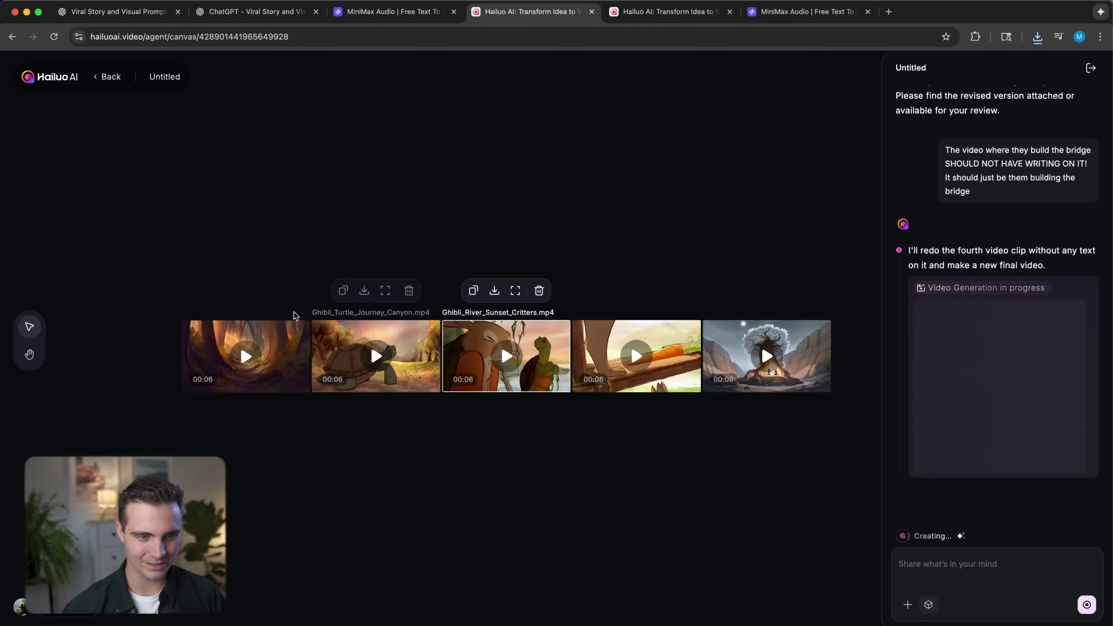
left_click(377, 353)
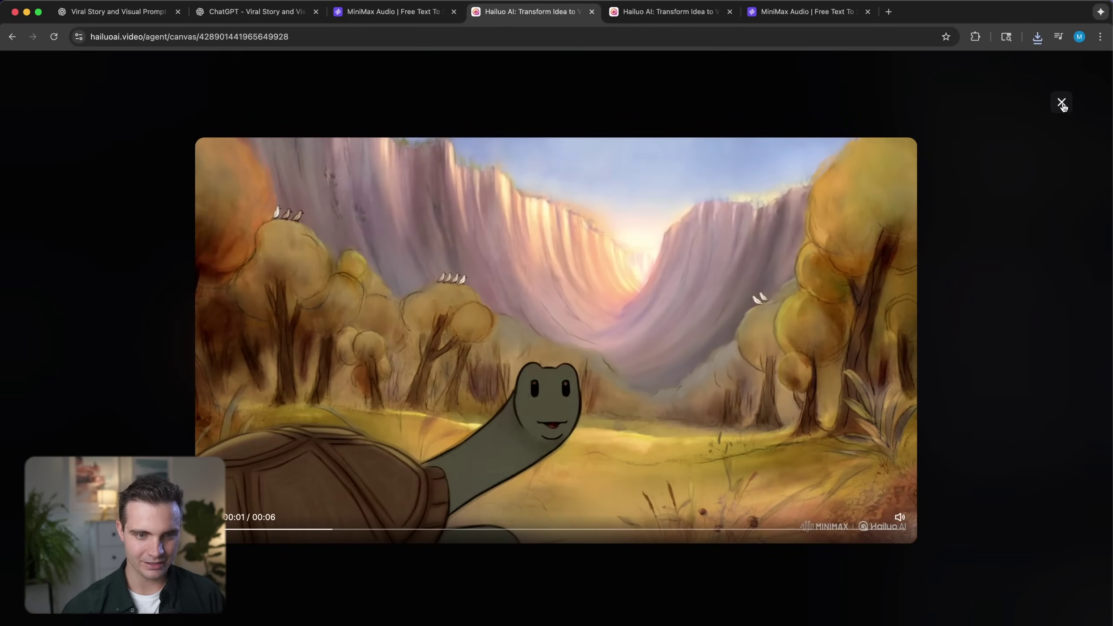
left_click(1061, 101)
left_click(506, 356)
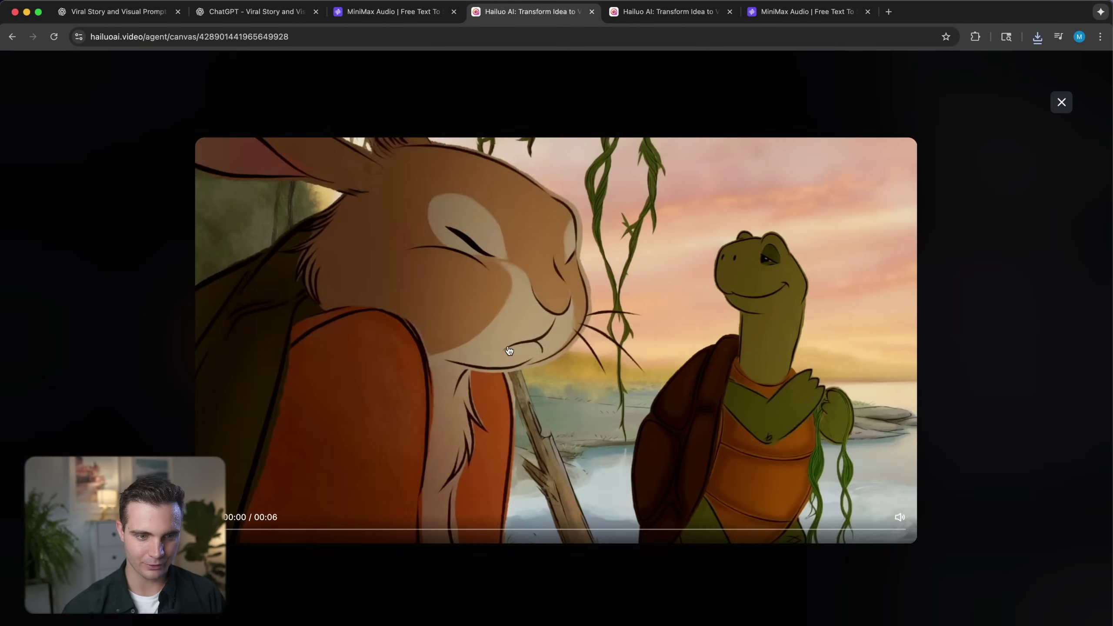
left_click(1061, 102)
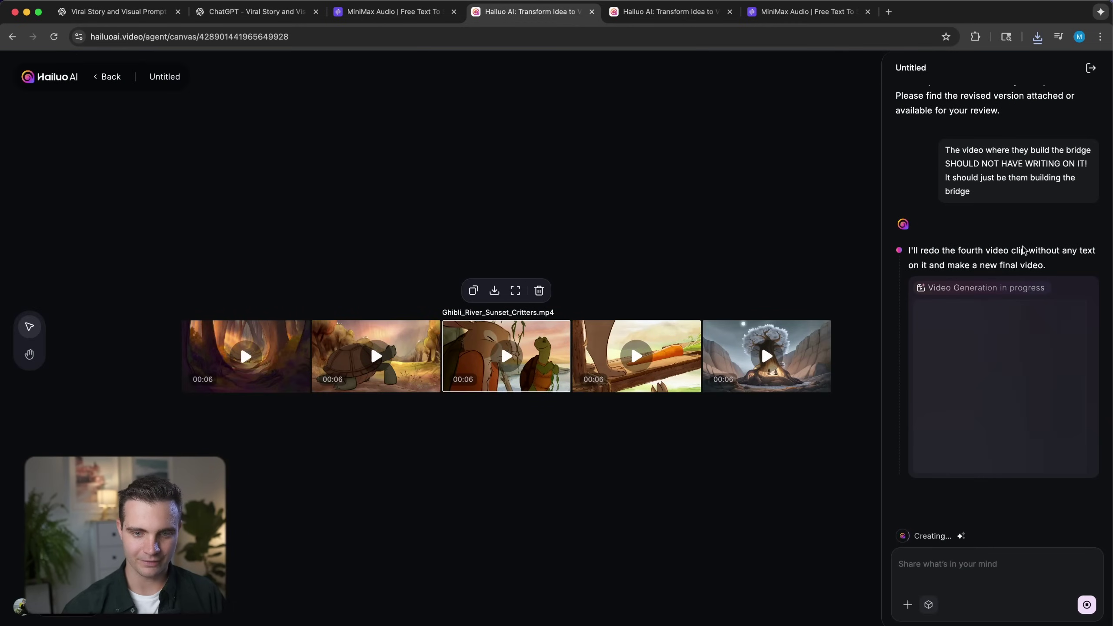
left_click(636, 356)
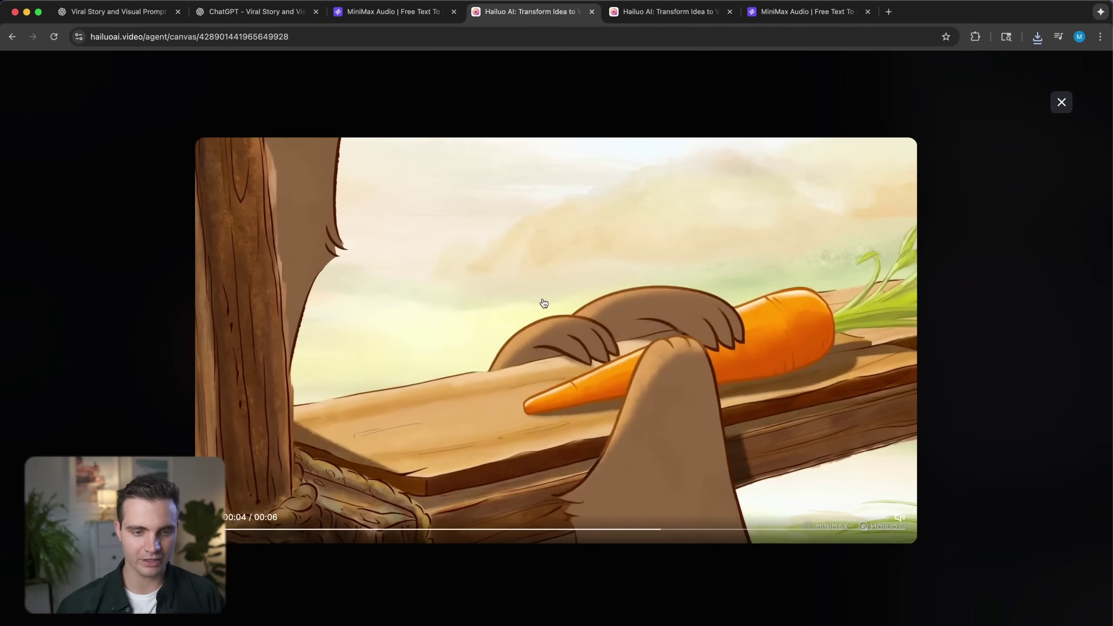
left_click(1062, 103)
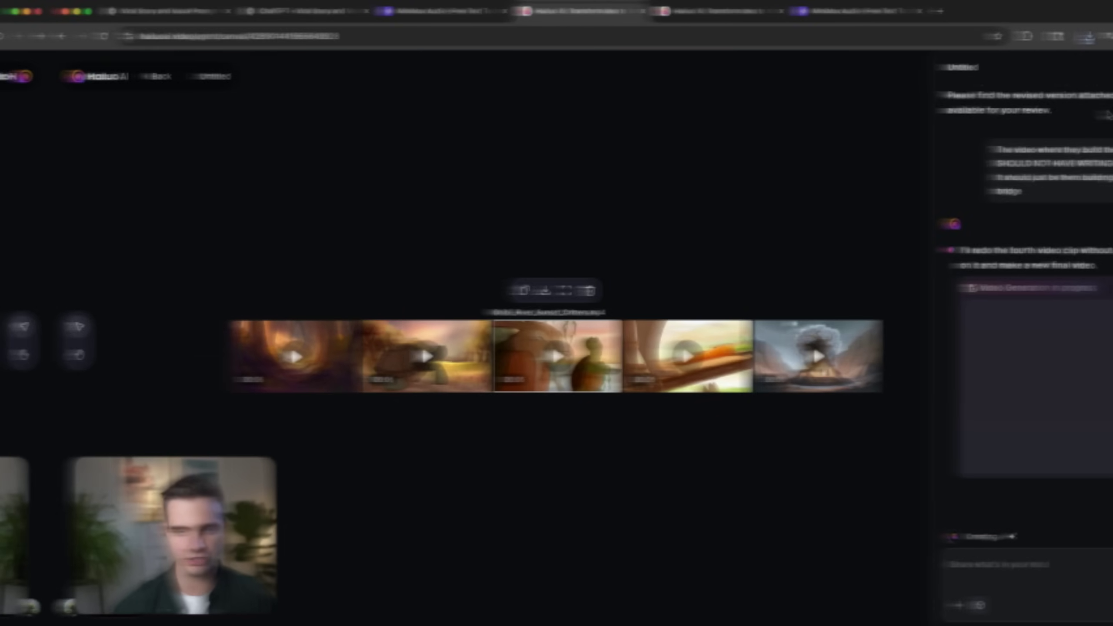
left_click_drag(945, 258, 1014, 362)
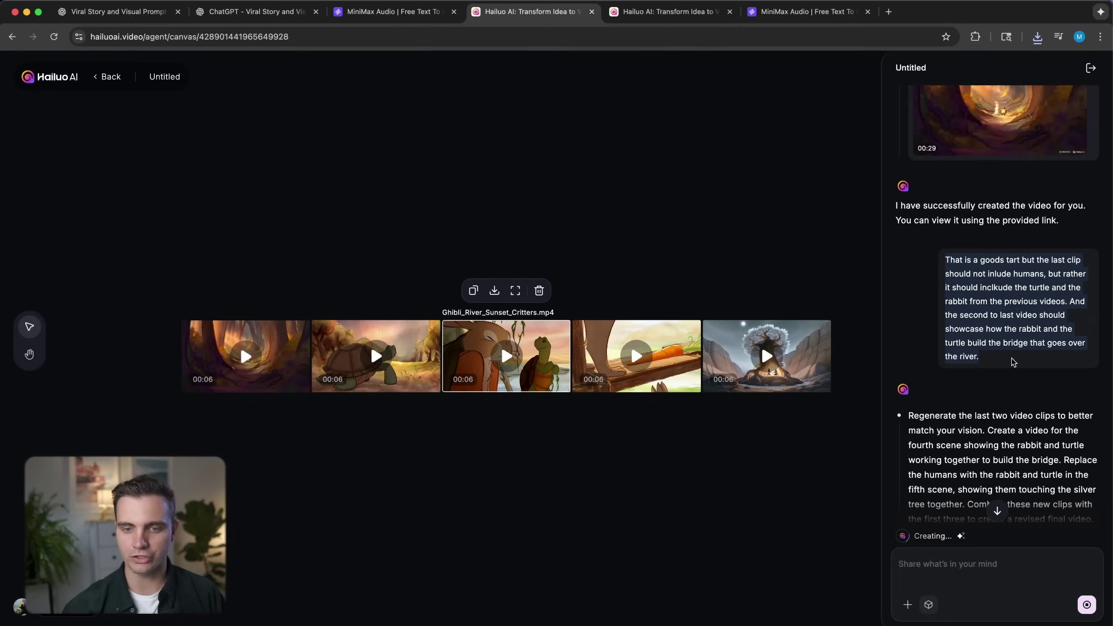
left_click(802, 374)
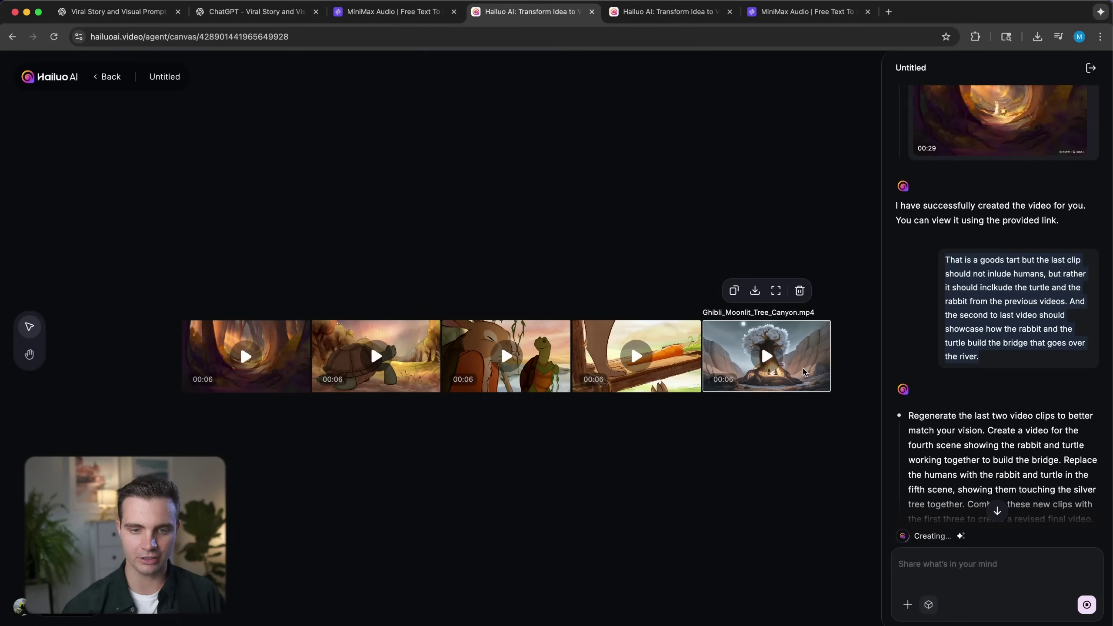
left_click(767, 356)
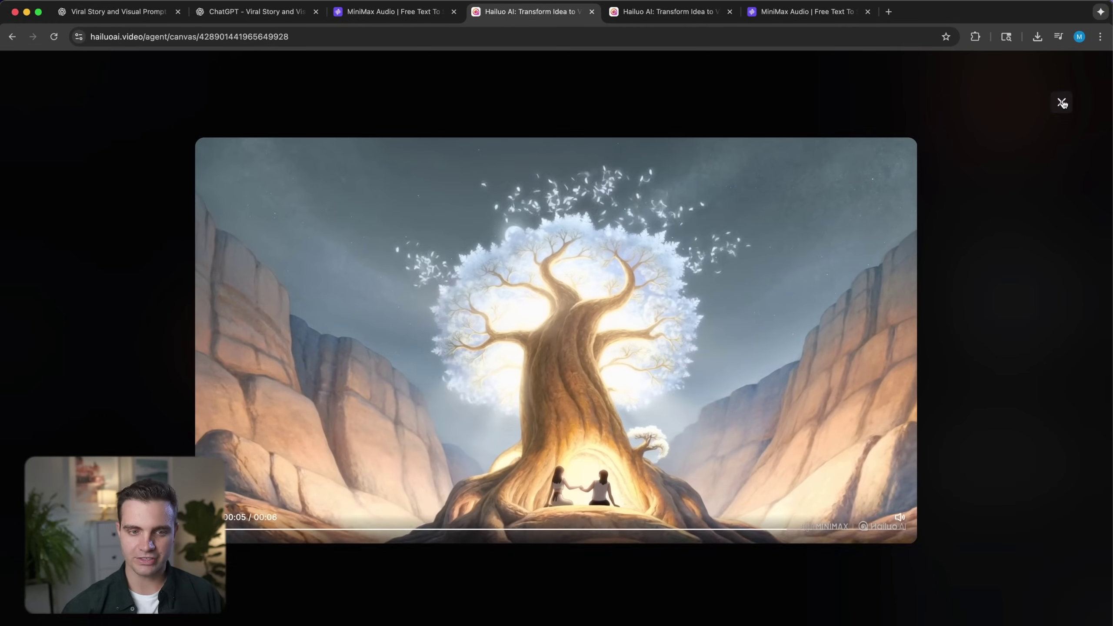
left_click(1061, 102)
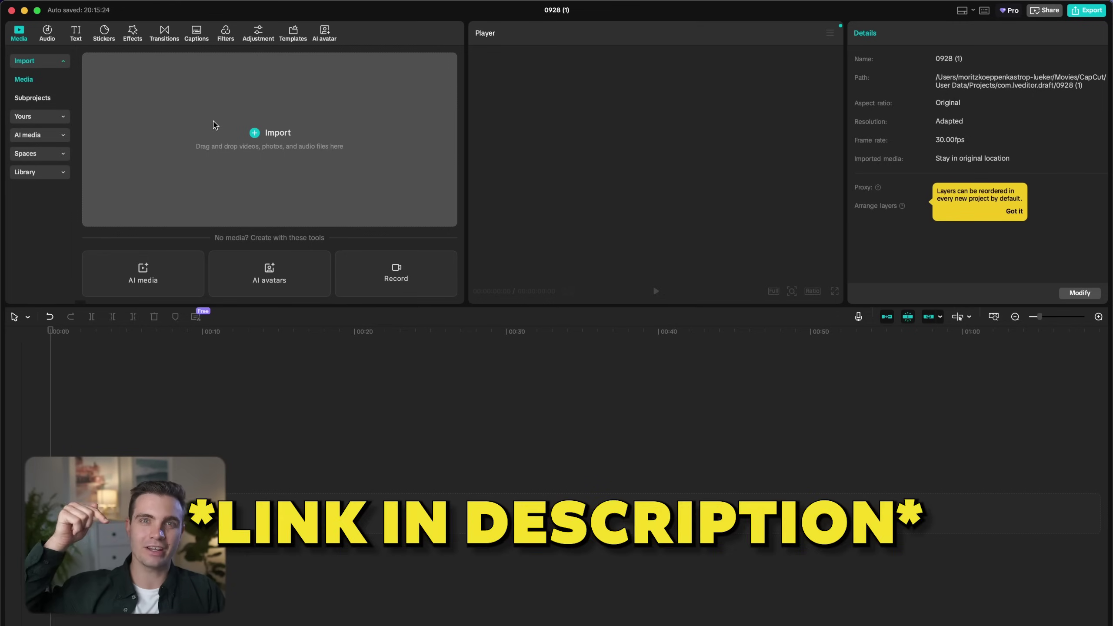
Step: Import Video_Generated (2).mp4 and Isaac Newton.mp3 into Media and place both on the timeline
left_click_drag(214, 124, 321, 152)
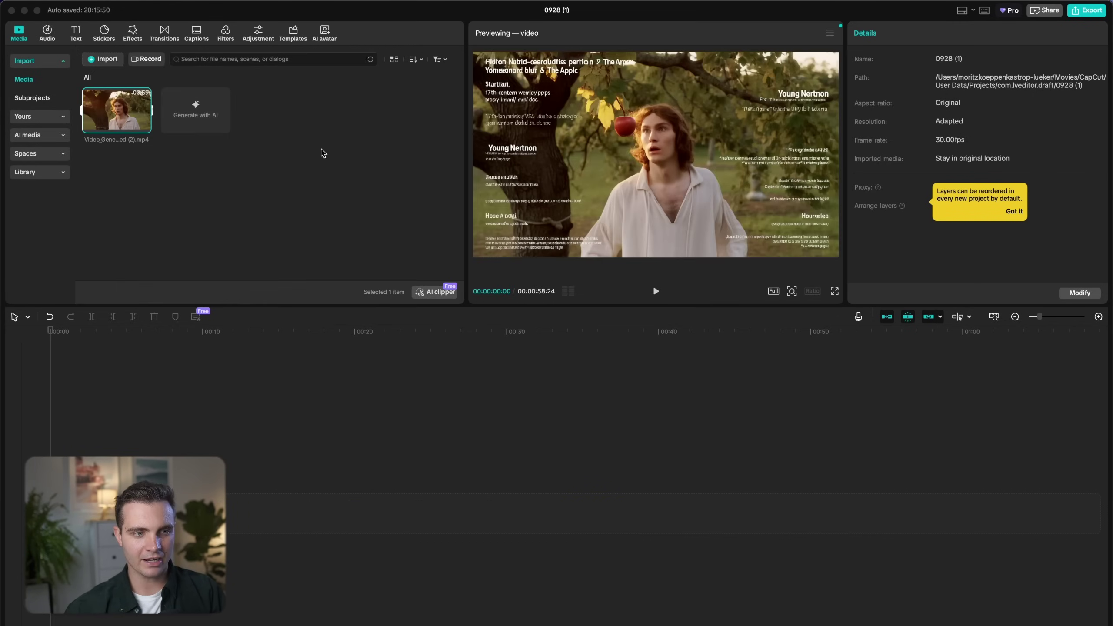
left_click_drag(703, 621, 288, 151)
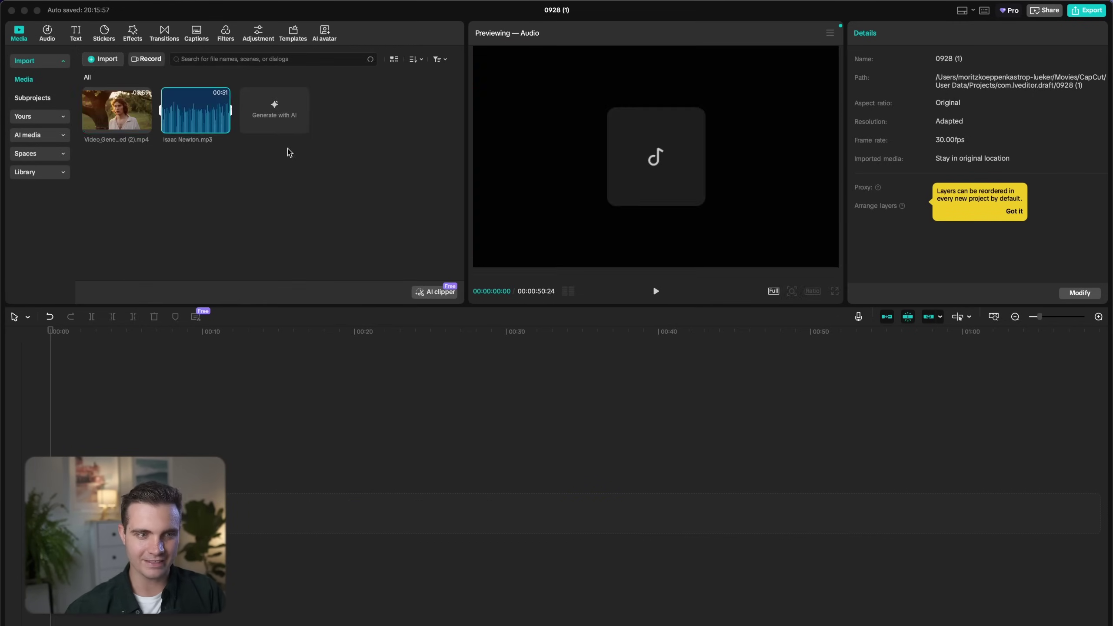
left_click(117, 110, "super")
left_click_drag(116, 109, 120, 392)
left_click_drag(124, 495, 124, 543)
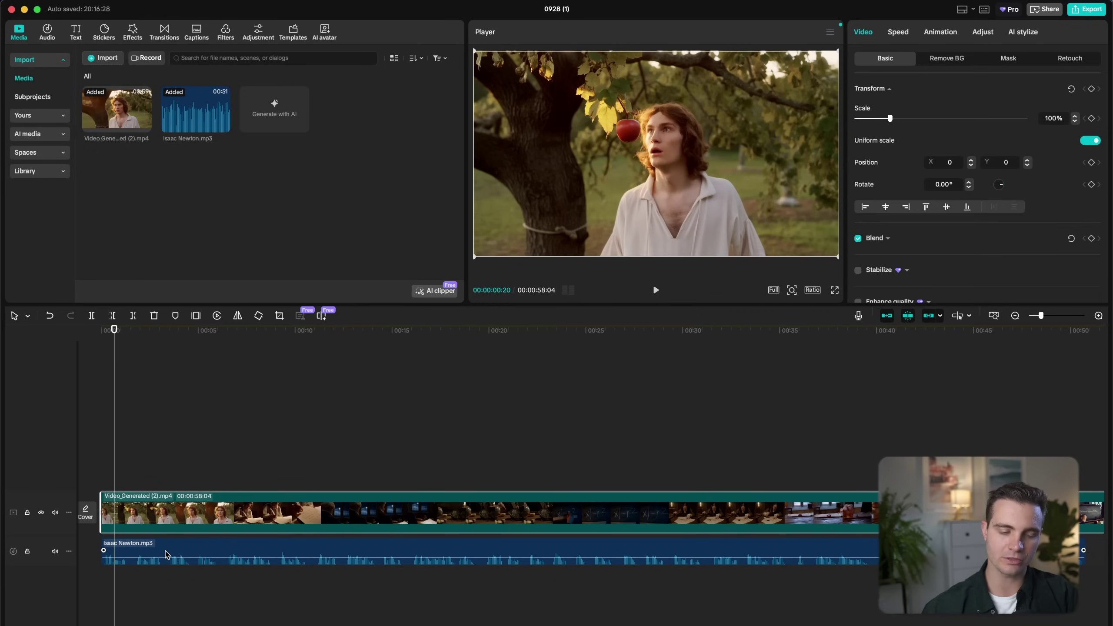
Step: Split the Newton narration at sentence breaks, shifting the later piece slightly right
key("space")
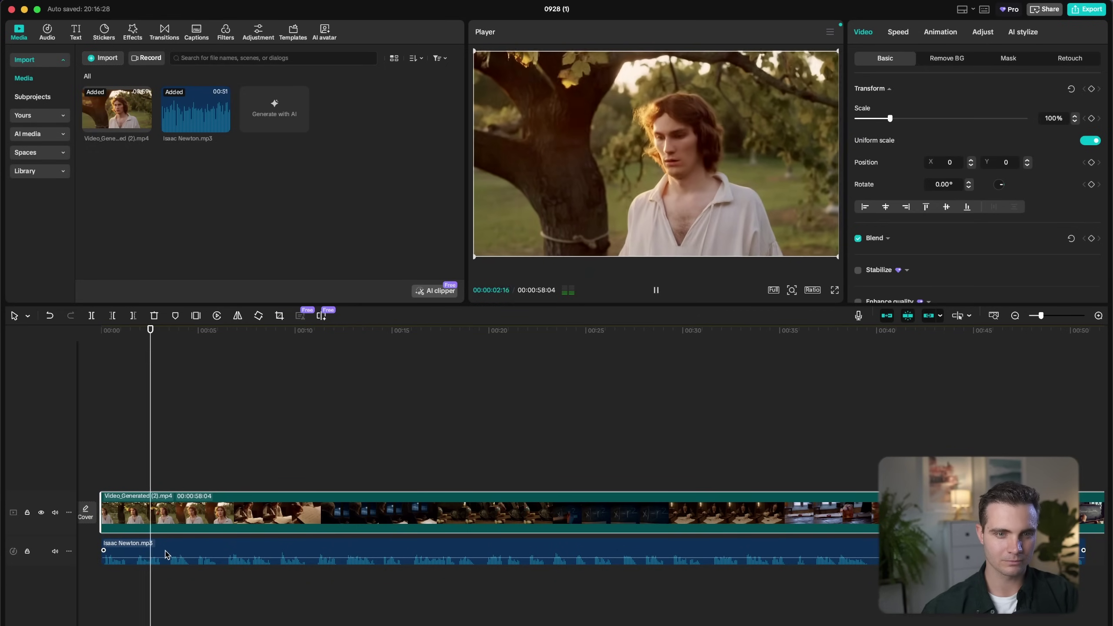
left_click(166, 554)
key("ctrl+b")
left_click_drag(165, 555, 186, 556)
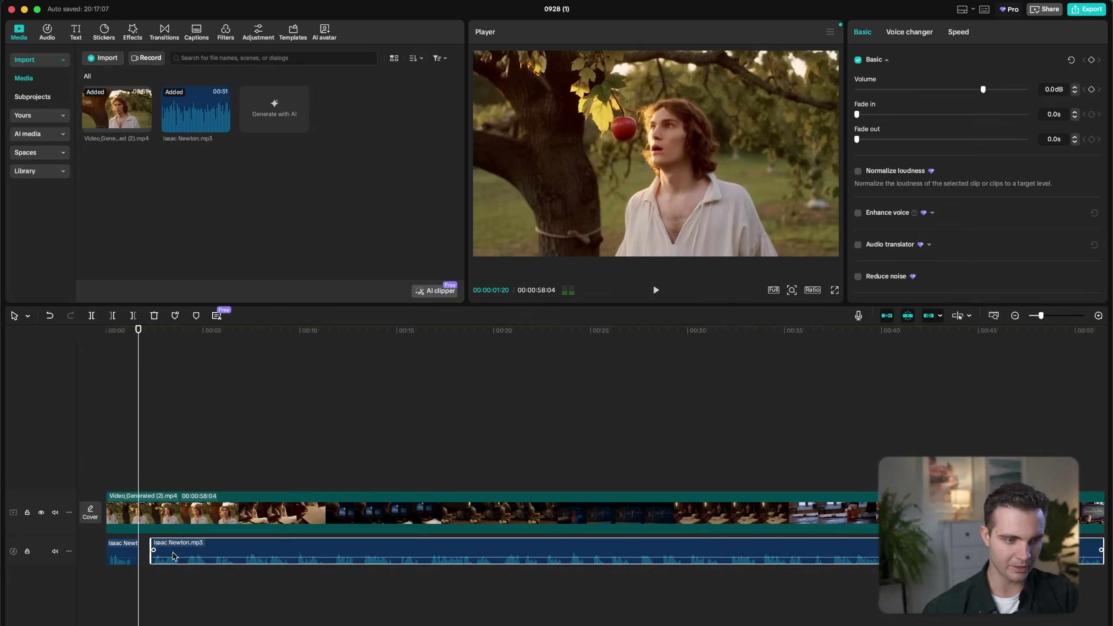
left_click(762, 557)
key("ctrl+b")
key("space")
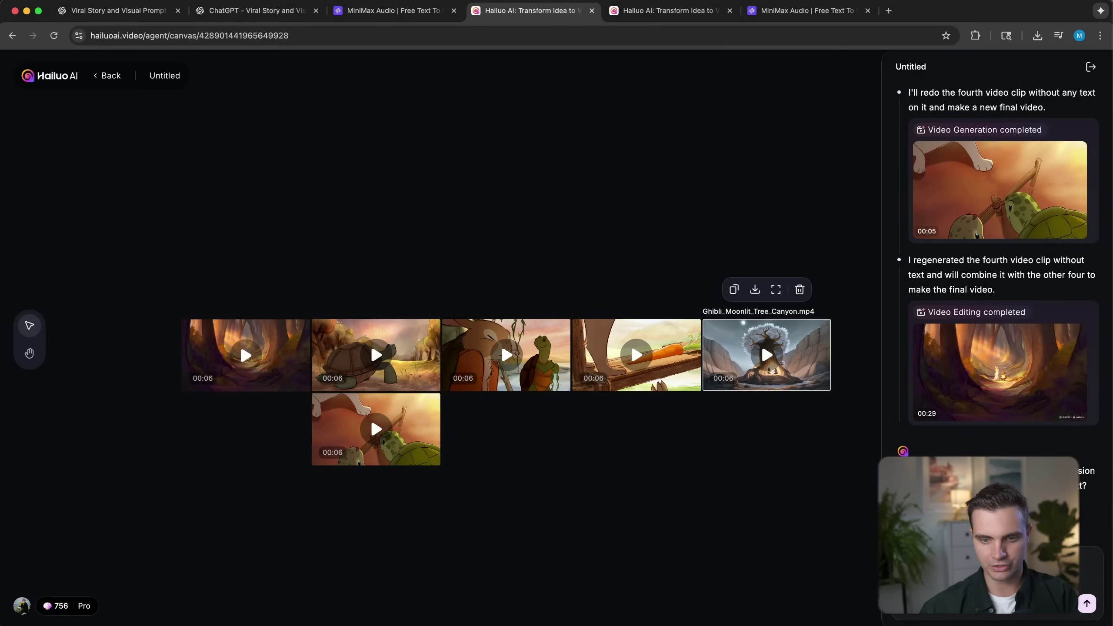
Step: Download the final Ghibli video and add Video_Generated (4).mp4 on a new CapCut track at the playhead
left_click(1078, 335)
left_click(1036, 365)
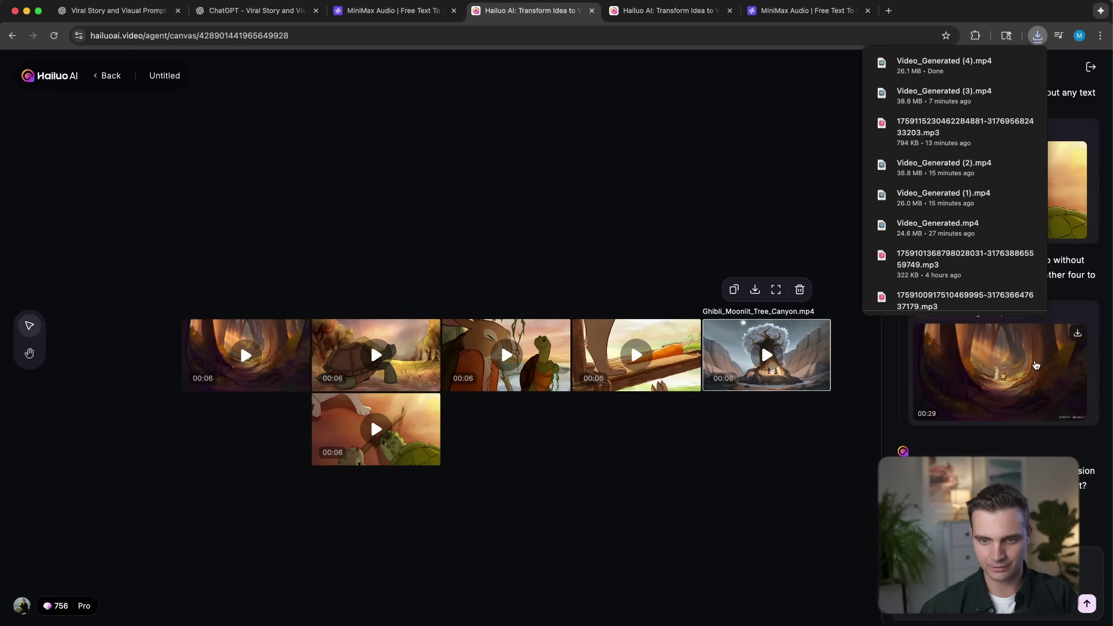
key("super+Tab")
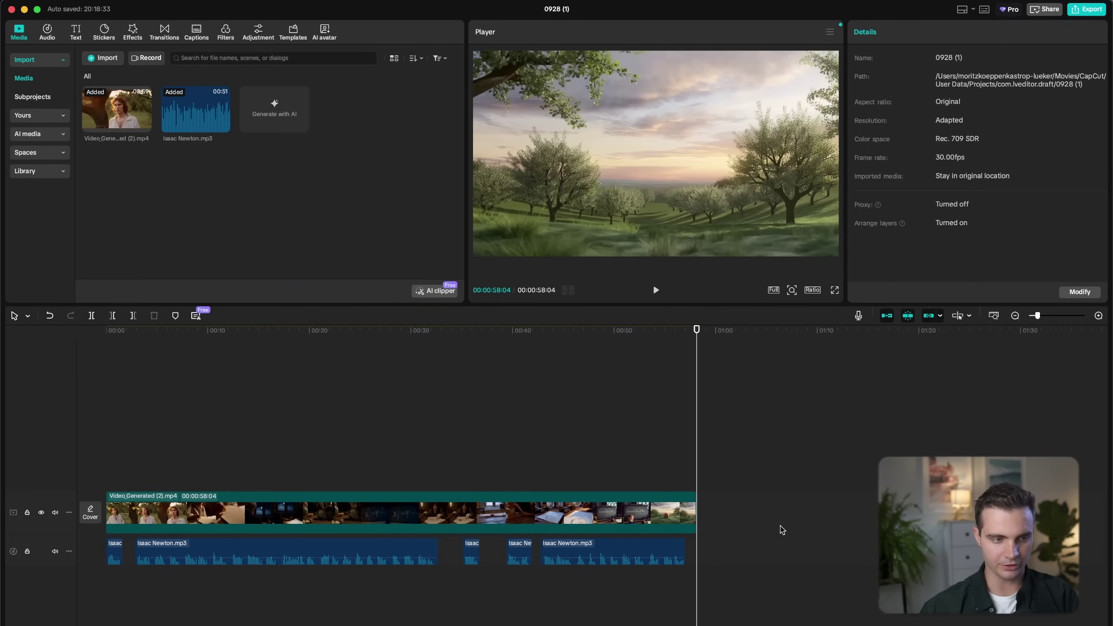
left_click_drag(782, 530, 858, 555)
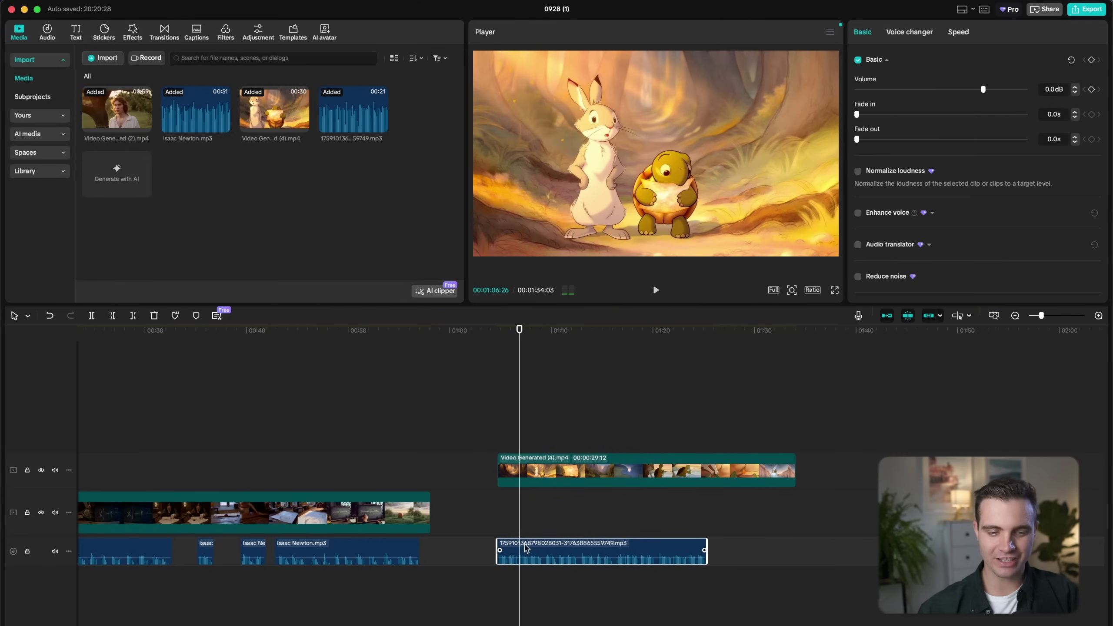
scroll(526, 548, "up", 3)
scroll(540, 550, "up", 2)
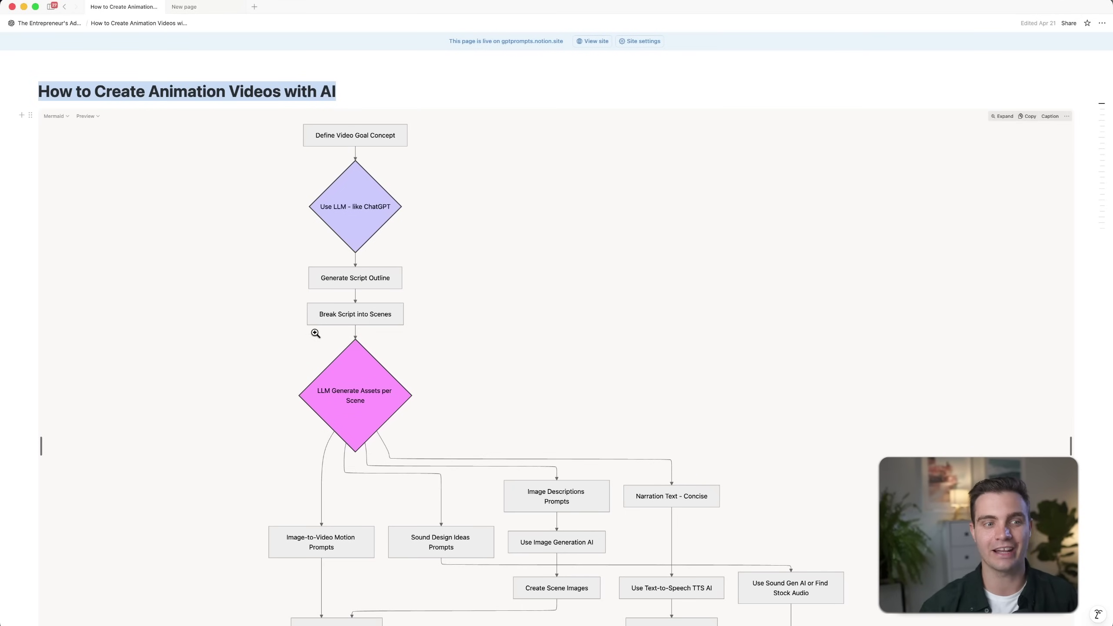
Step: Scroll through the Notion animation guide, then go to MiniMax Audio's Speech Synthesis page in Chrome
scroll(315, 333, "down", 5)
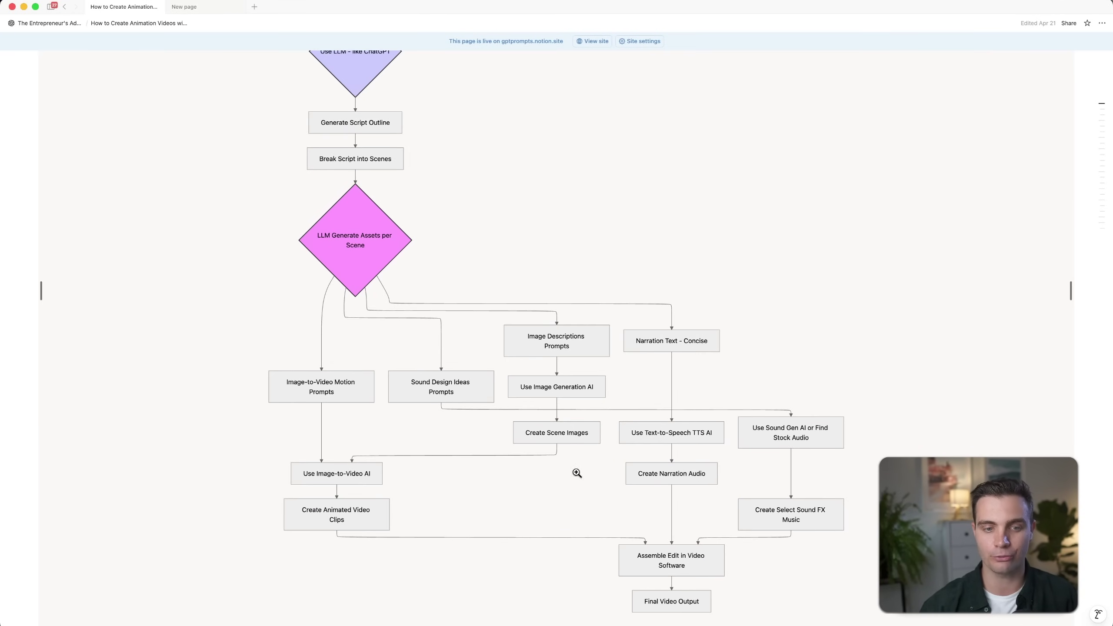
scroll(530, 524, "down", 20)
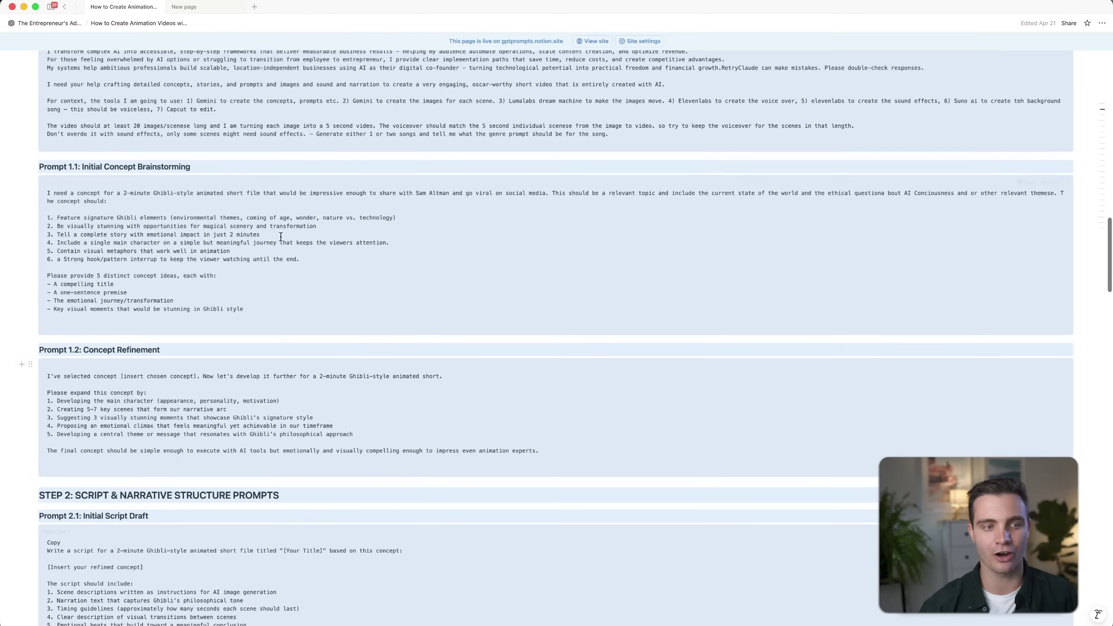
key("super+Tab")
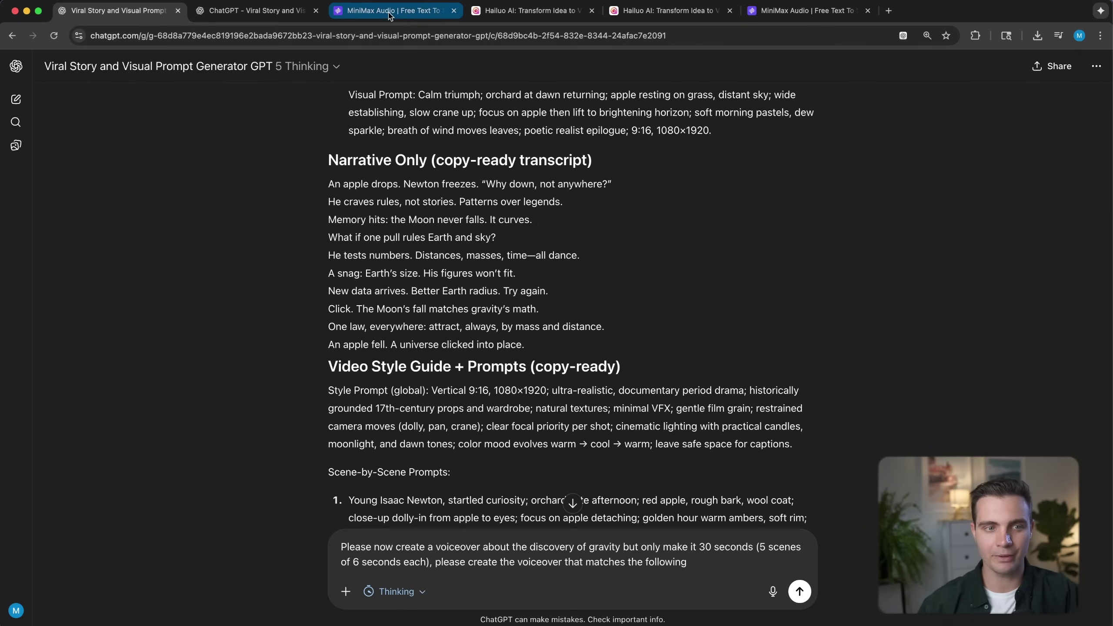
left_click(402, 13)
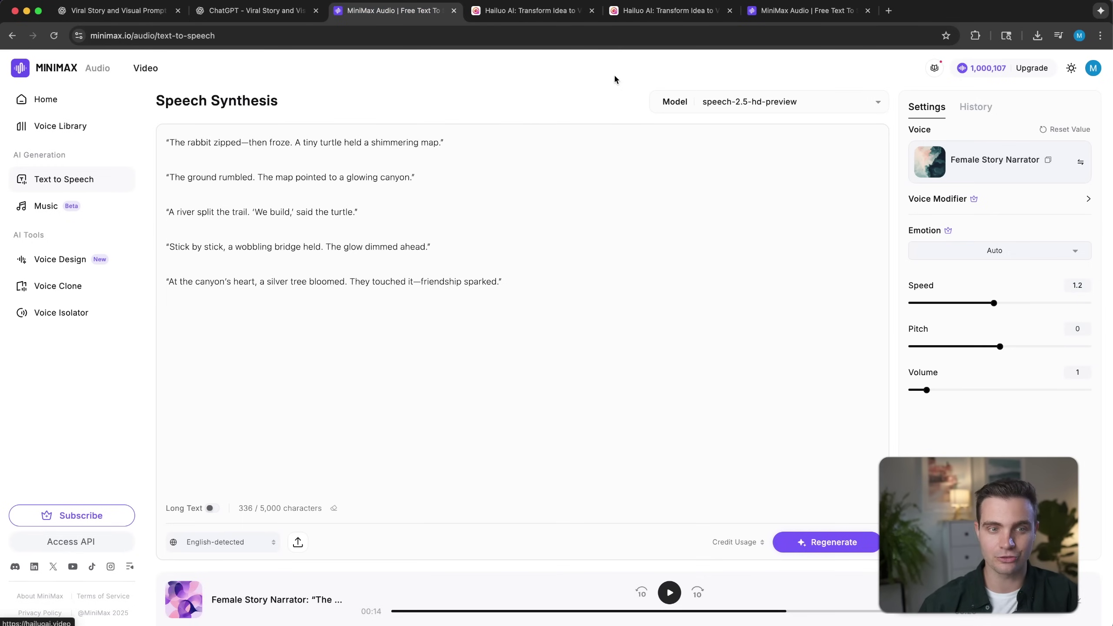
Step: Bring up the Hailuo AI Agent page at hailuoai.video/agent
left_click(533, 11)
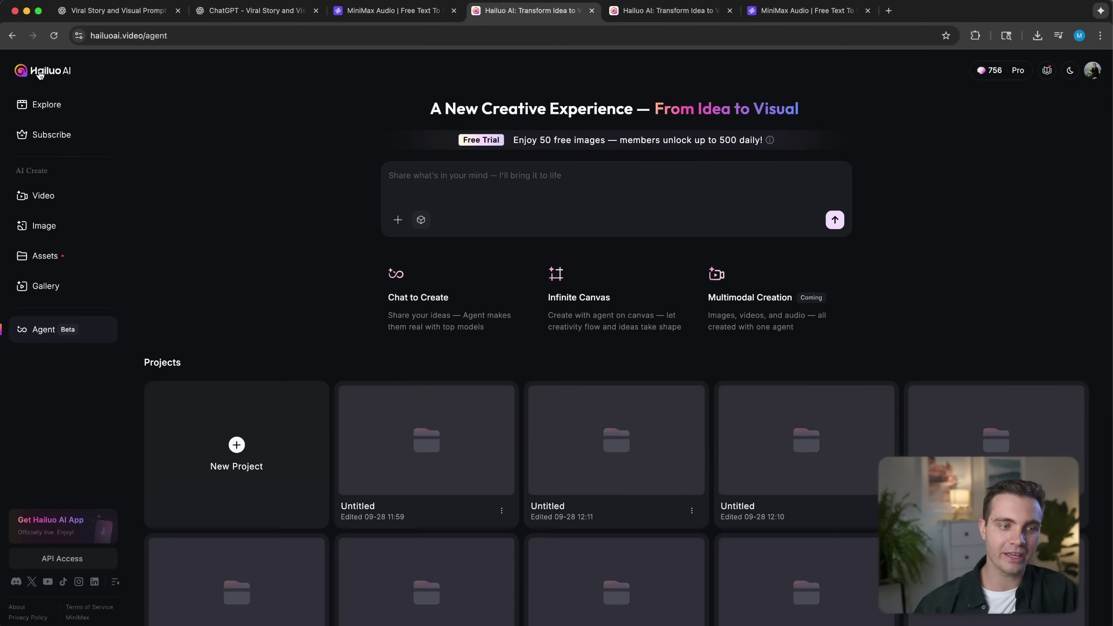